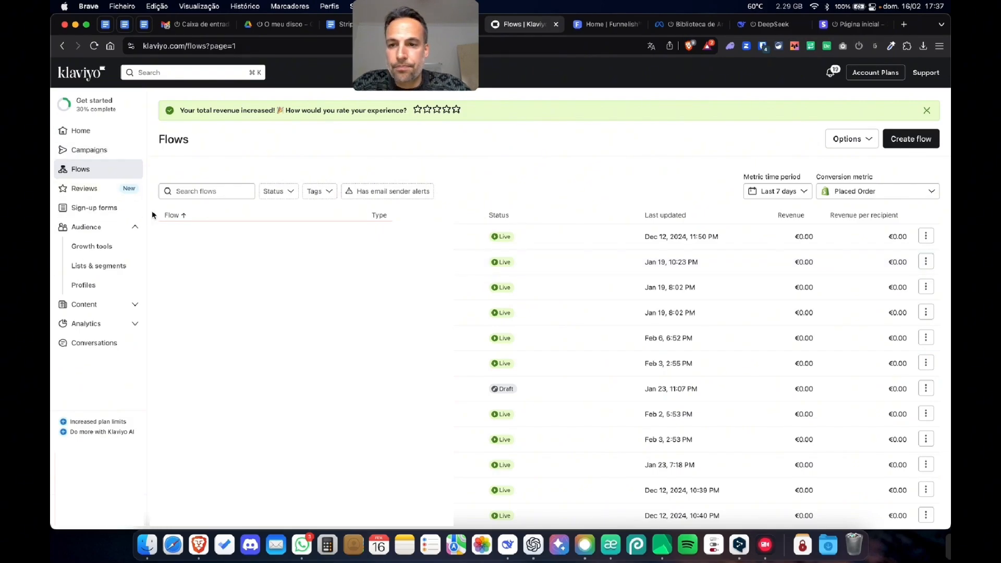
- Start a new list under Lists & segments and name it "Anti-Dispute"
left_click(94, 269)
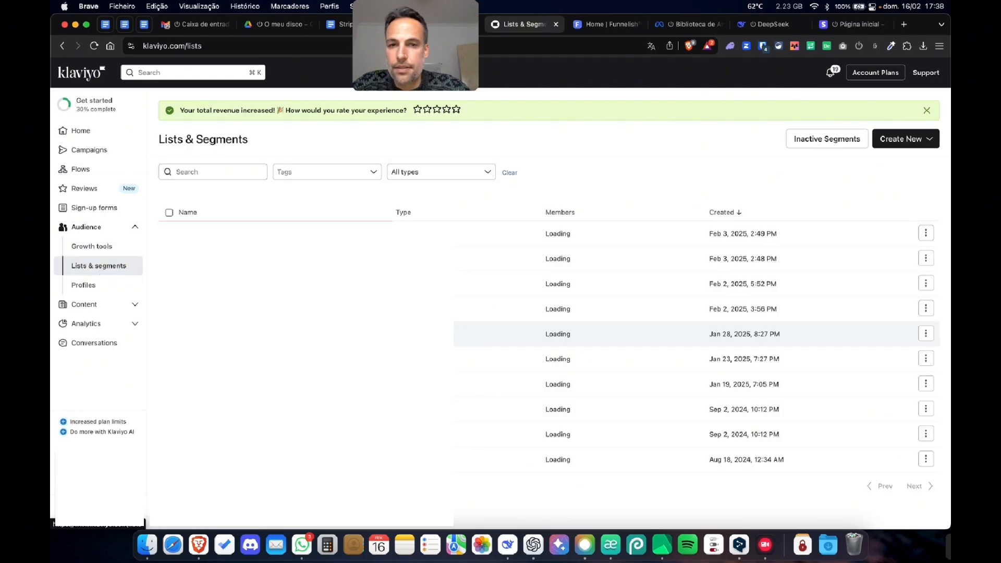
left_click(903, 139)
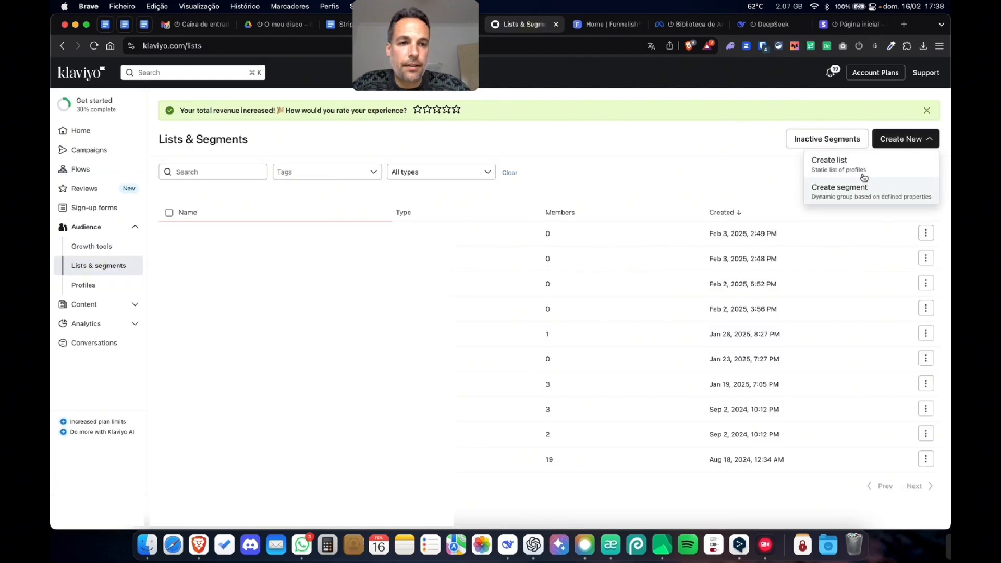
left_click(860, 164)
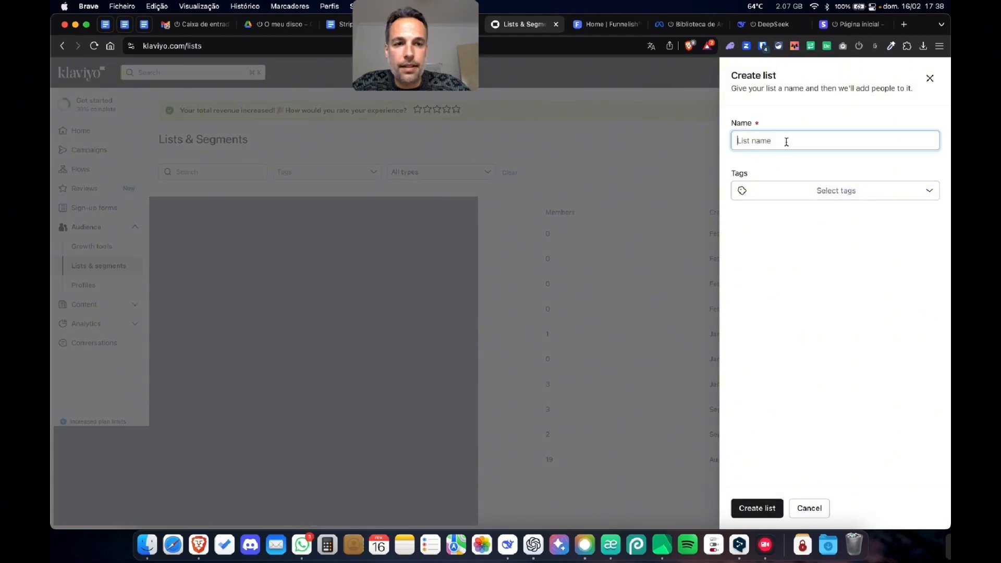
type("Anti-Di")
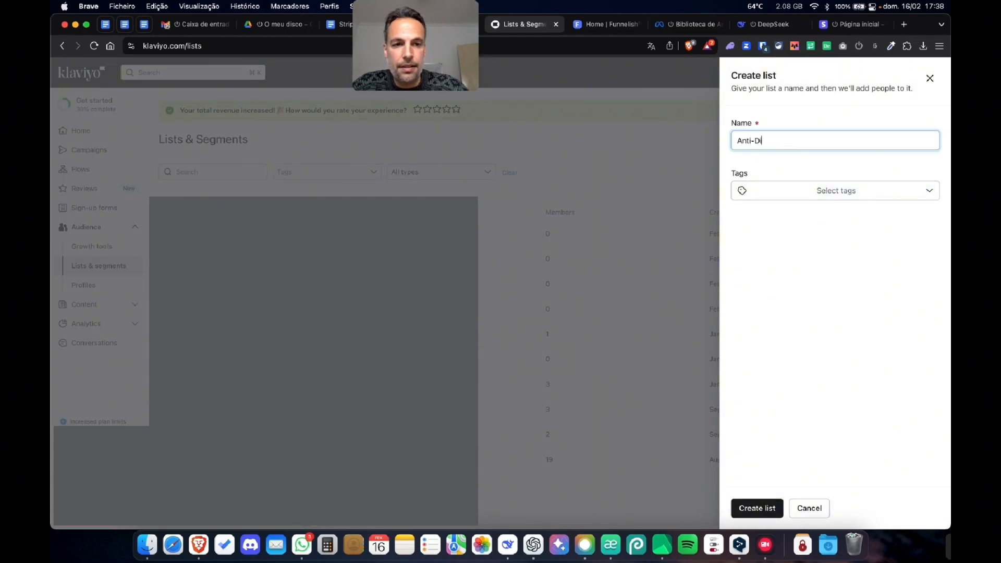
type("spute")
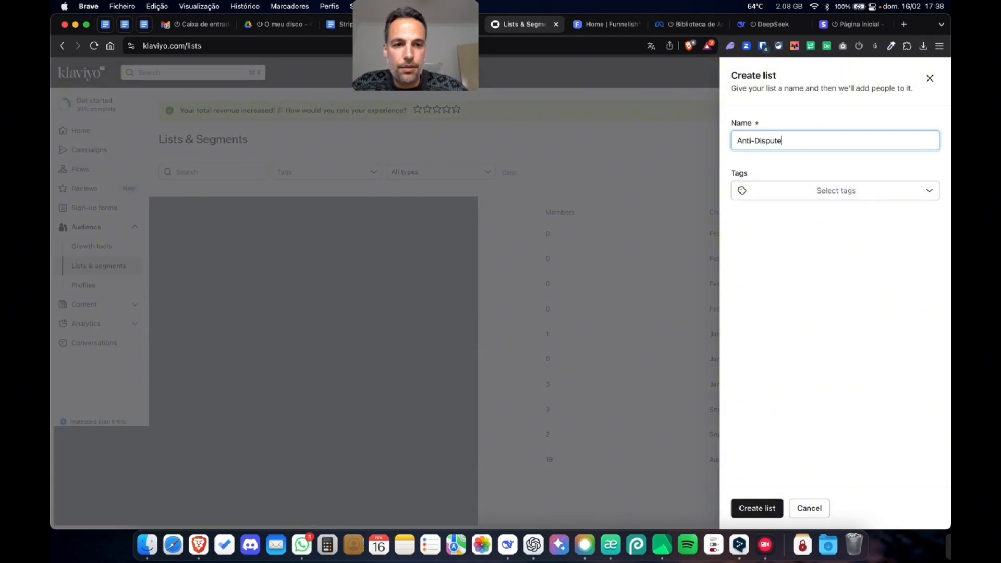
- Tag the new list with anti-dispute, anti-disputes and disputes, and create it
left_click(819, 198)
left_click(774, 245)
left_click(774, 265)
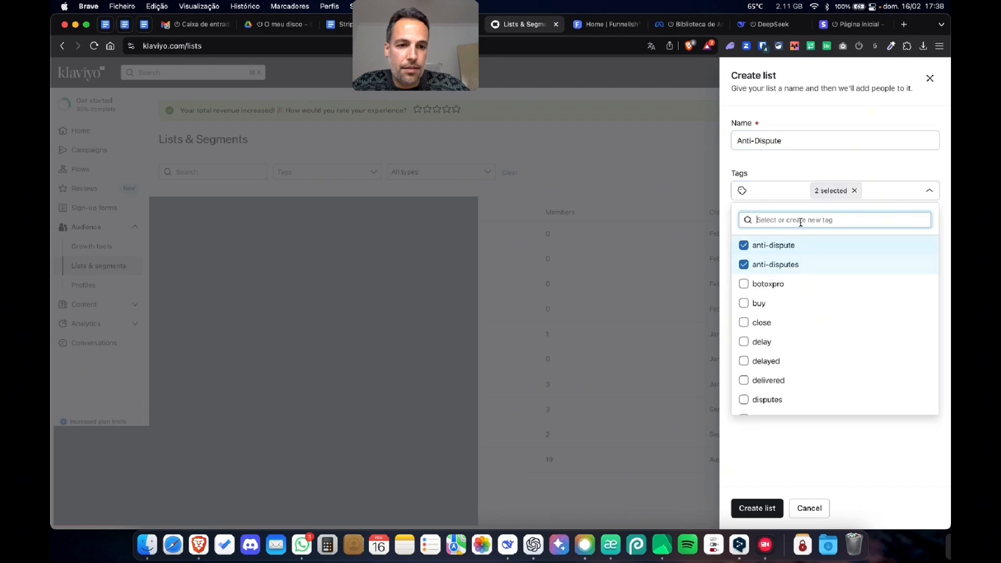
type("dispute")
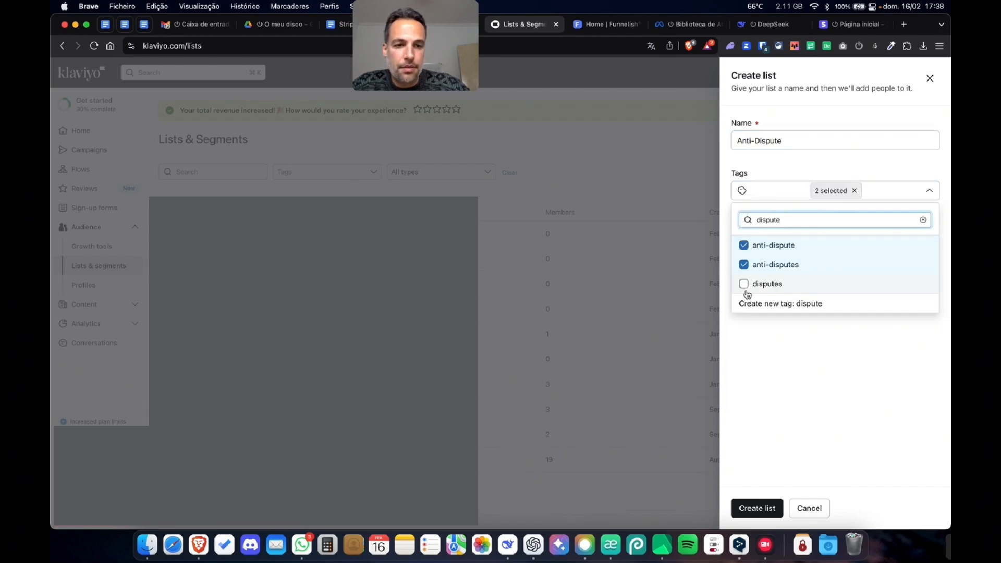
left_click(746, 288)
left_click(796, 281)
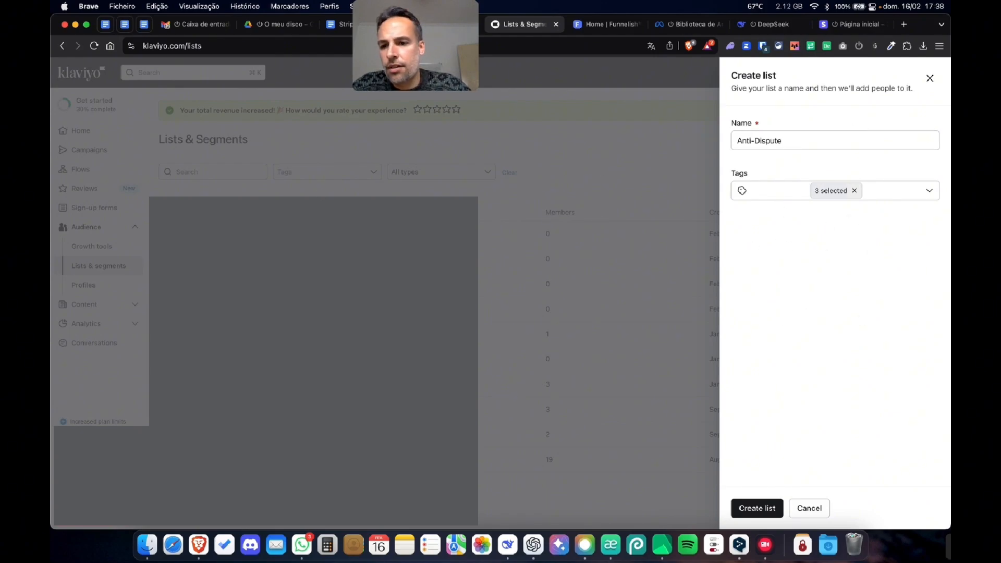
left_click(762, 507)
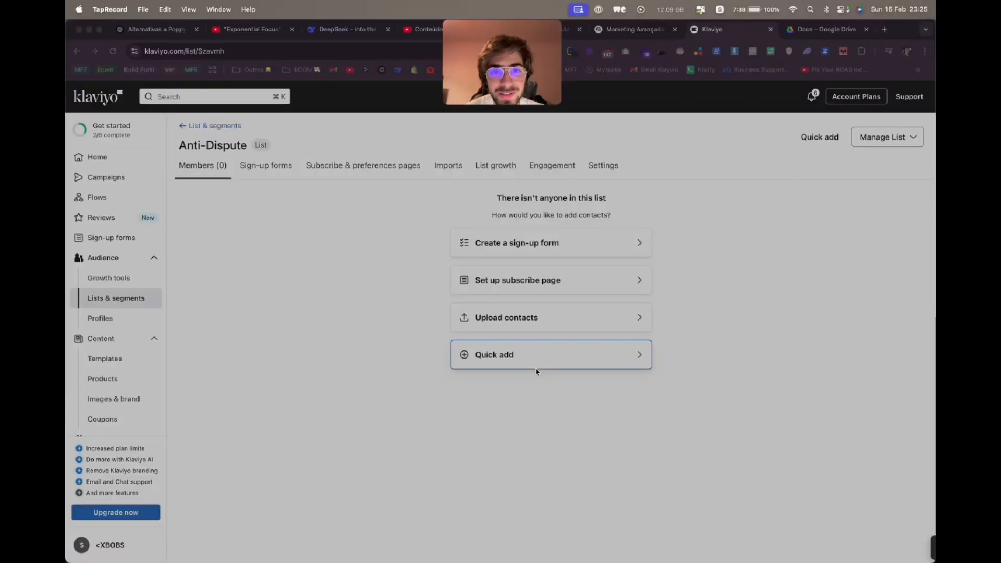
- Set the Anti-Dispute list's opt-in process to Single opt-in in its consent settings and save
left_click(644, 196)
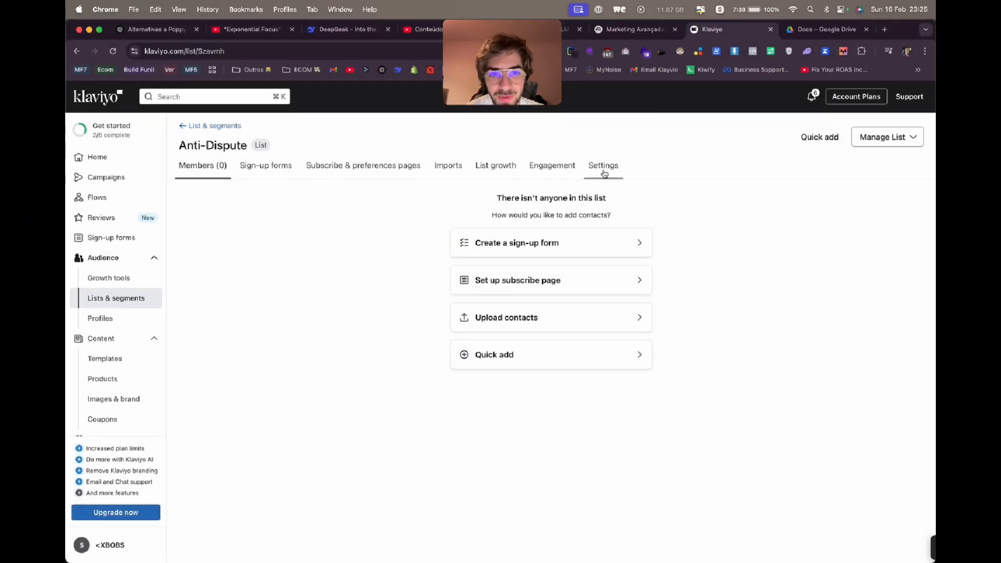
left_click(603, 167)
left_click(328, 224)
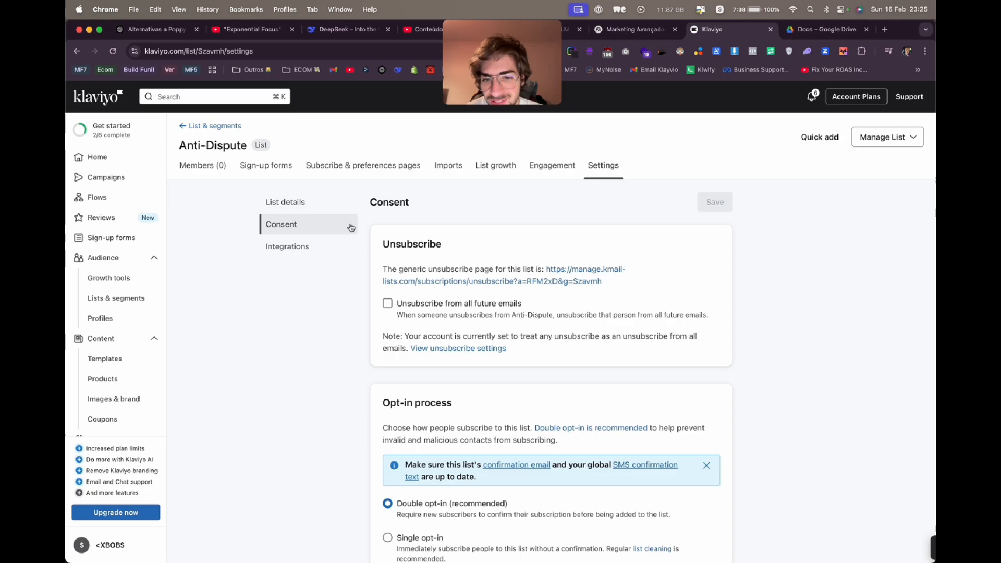
scroll(412, 417, "down", 2)
left_click(429, 472)
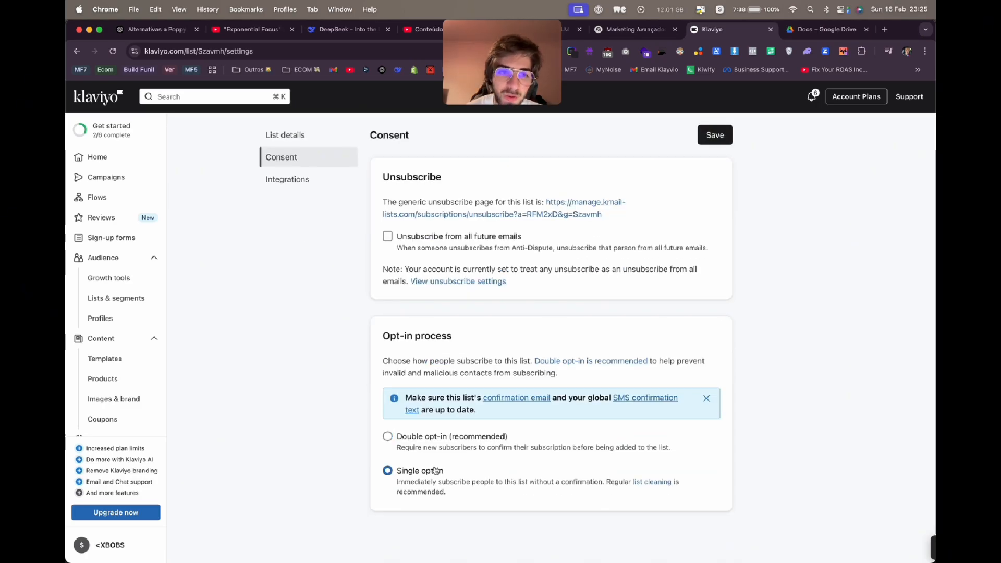
left_click(730, 144)
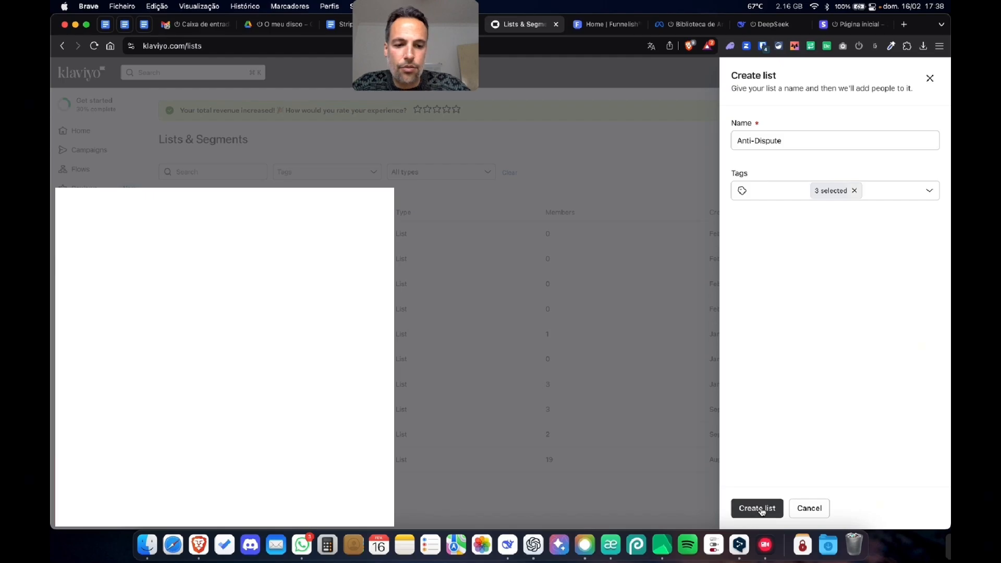
- Start building a custom flow from scratch and name it "Anti-Dispute Stripe (2)"
left_click(757, 509)
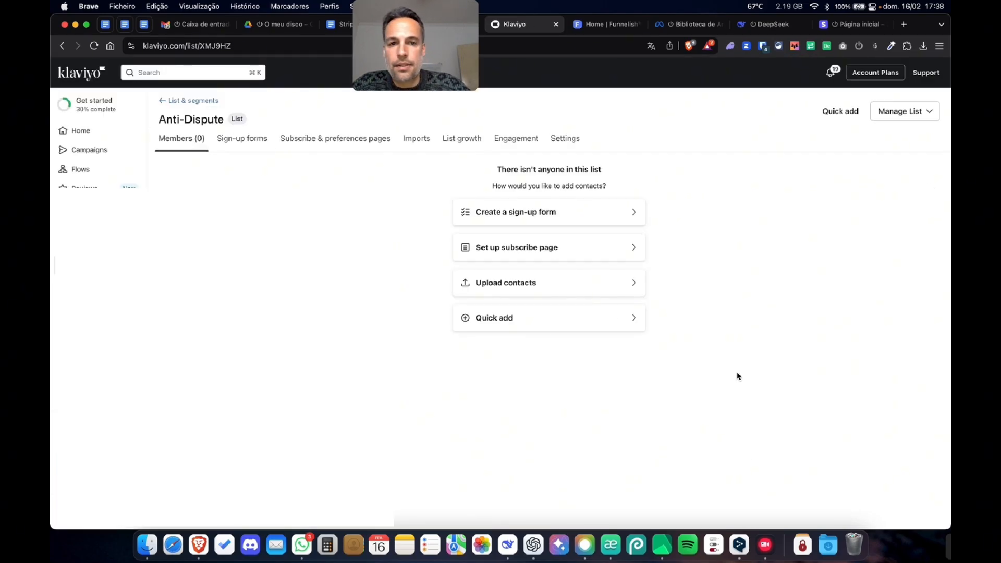
left_click(85, 172)
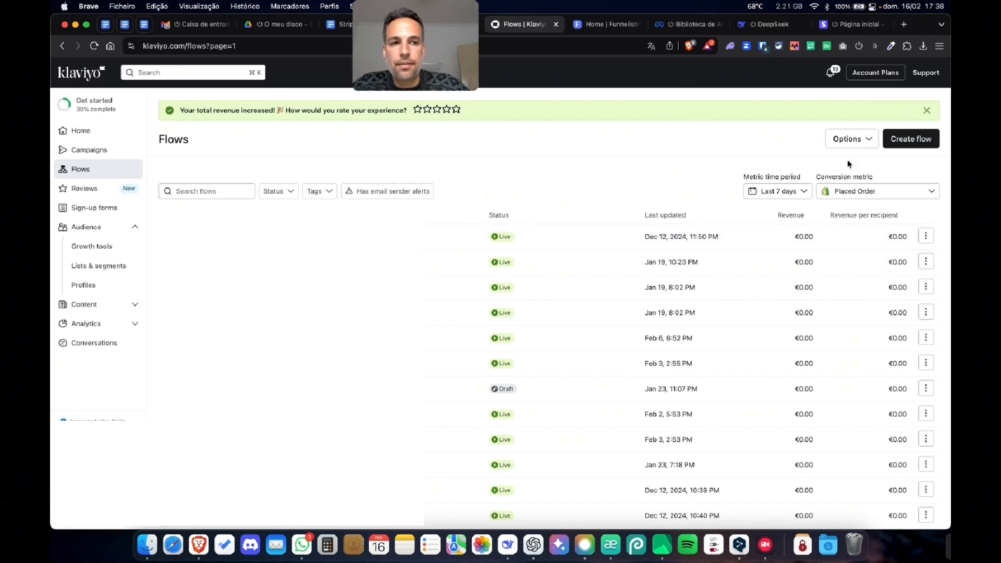
left_click(914, 145)
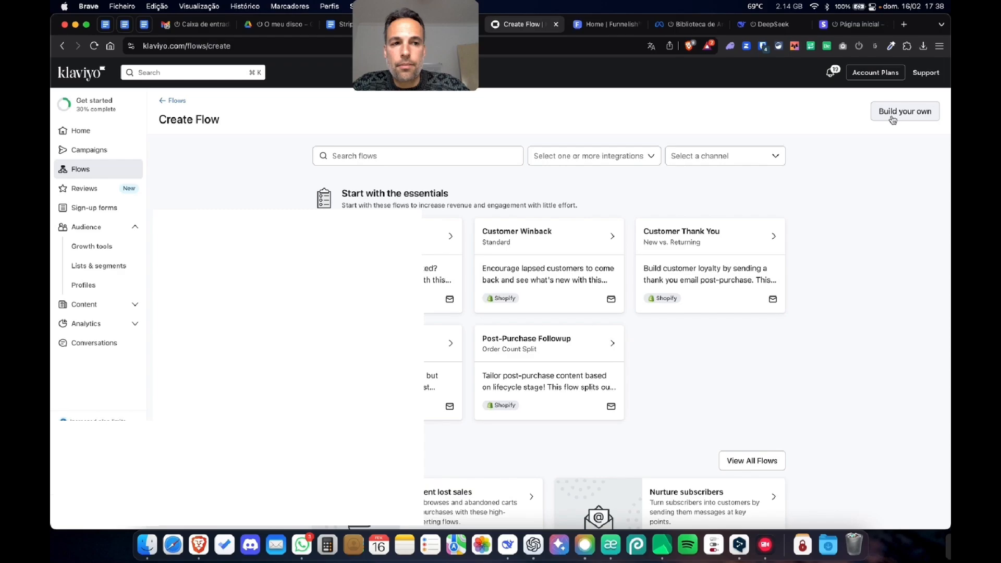
left_click(911, 120)
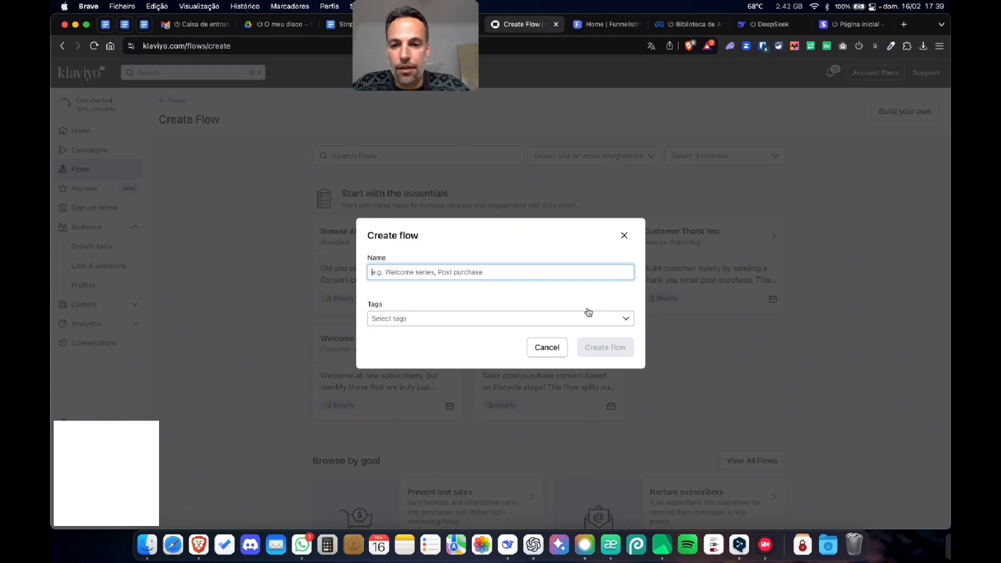
type("A")
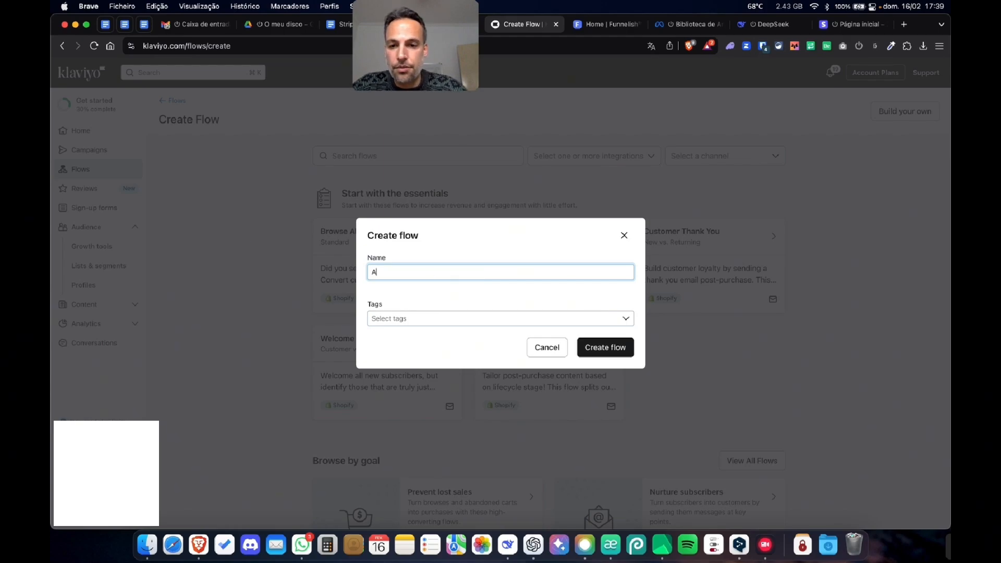
type("nti-Dispute")
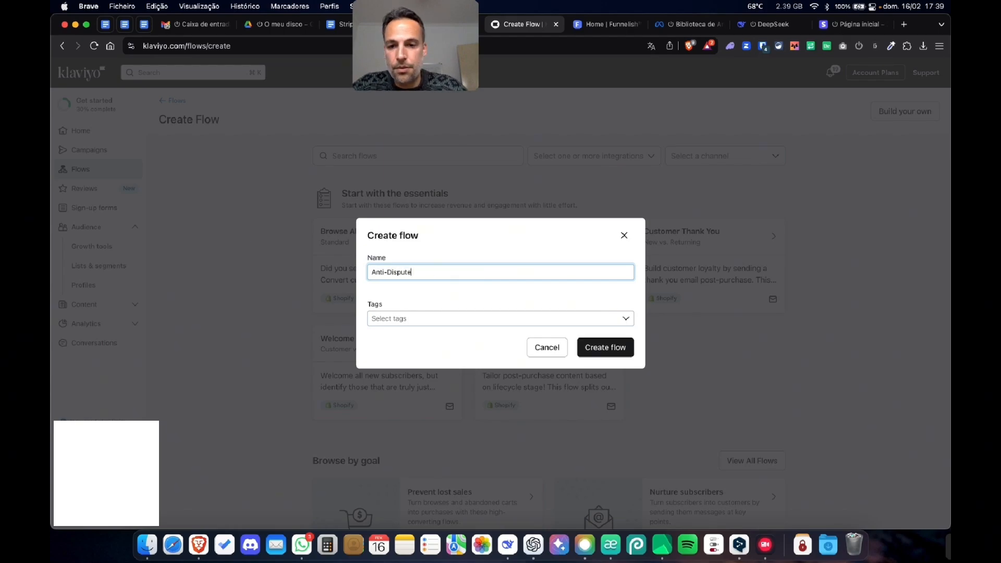
type(" Stripe (2")
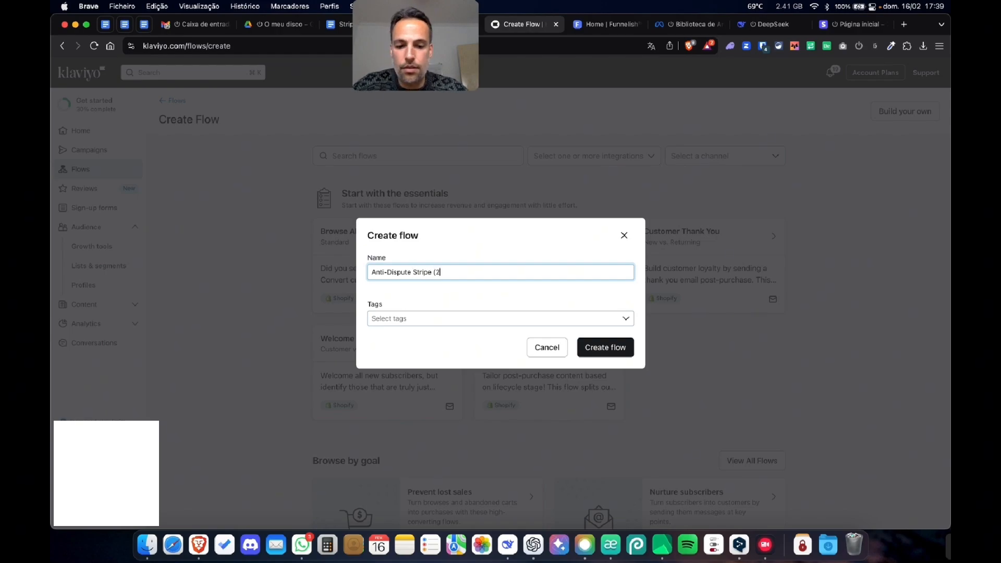
- Tag the flow with anti-dispute, anti-disputes and disputes, and create it
left_click(476, 318)
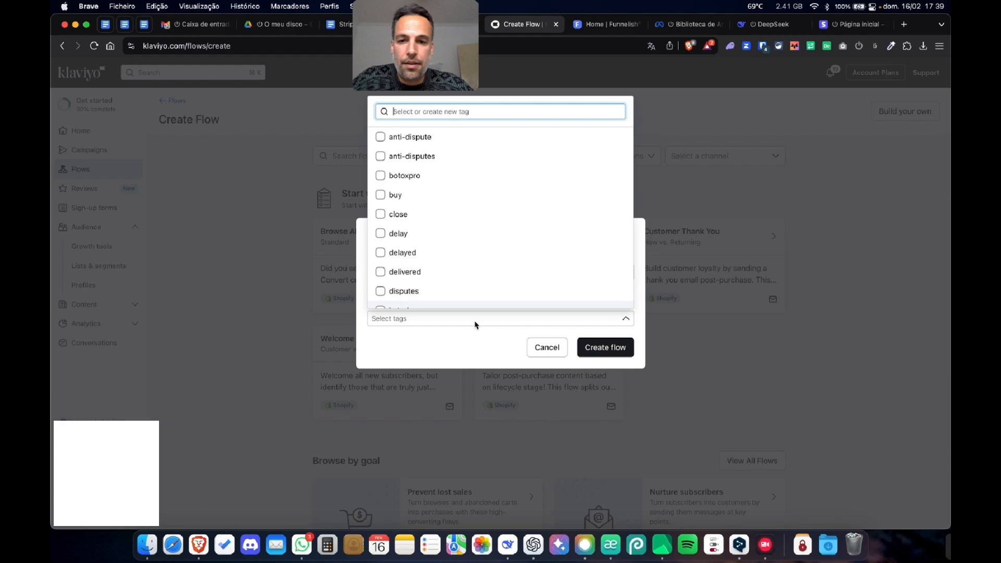
left_click(417, 137)
left_click(418, 156)
type("disp")
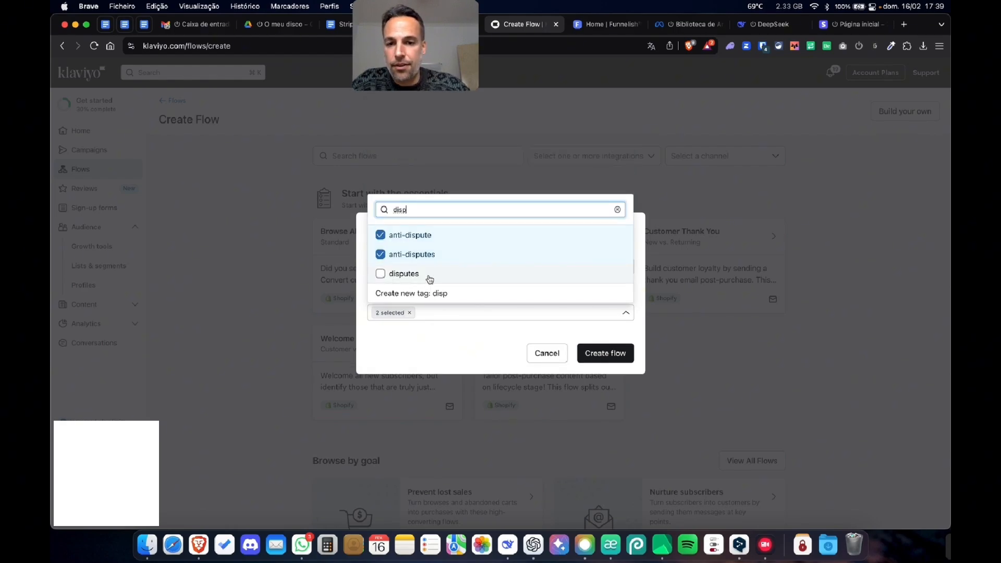
left_click(429, 278)
left_click(492, 365)
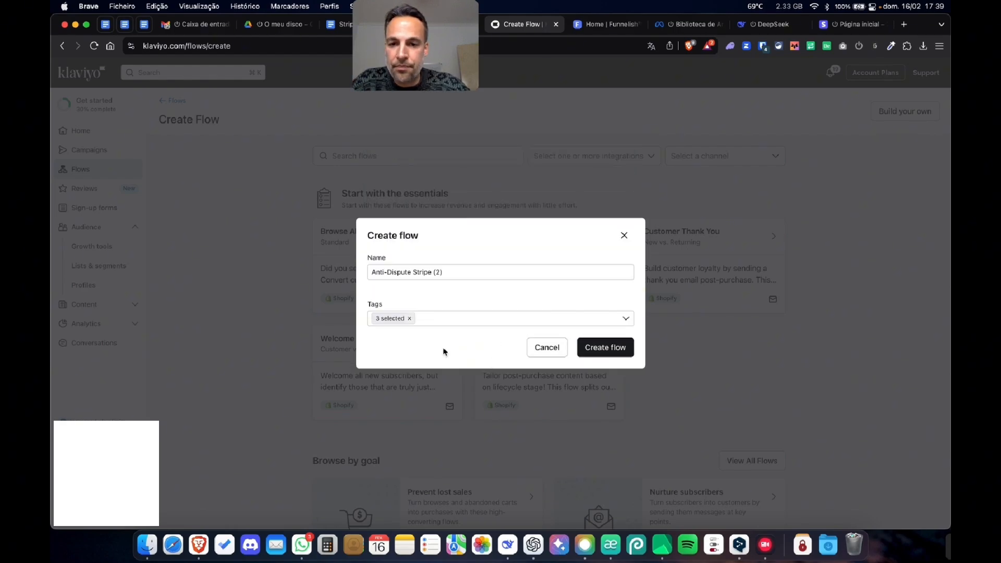
left_click(602, 347)
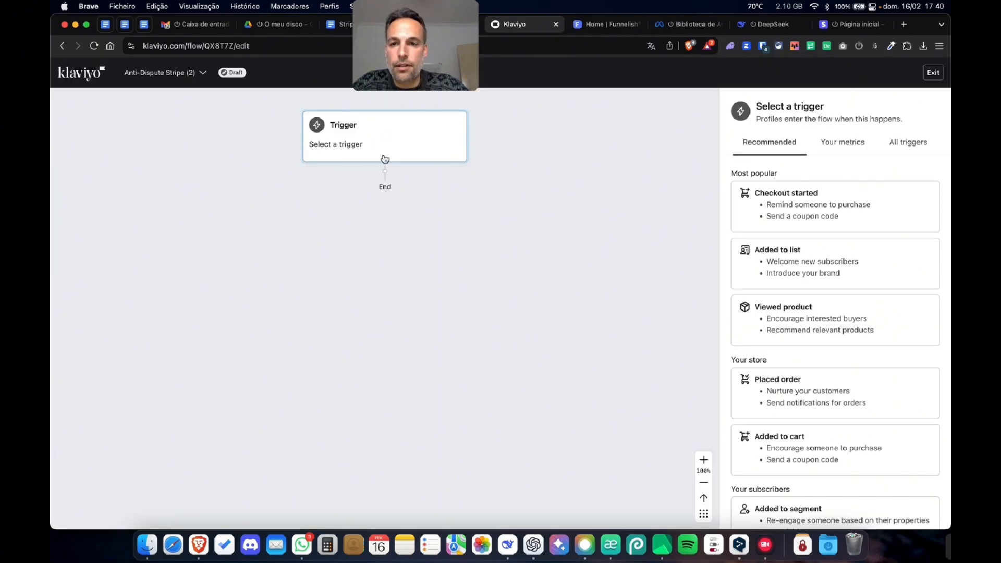
- Set the flow's trigger to Added to list with the Anti-Dispute list, and confirm and save it
left_click(786, 261)
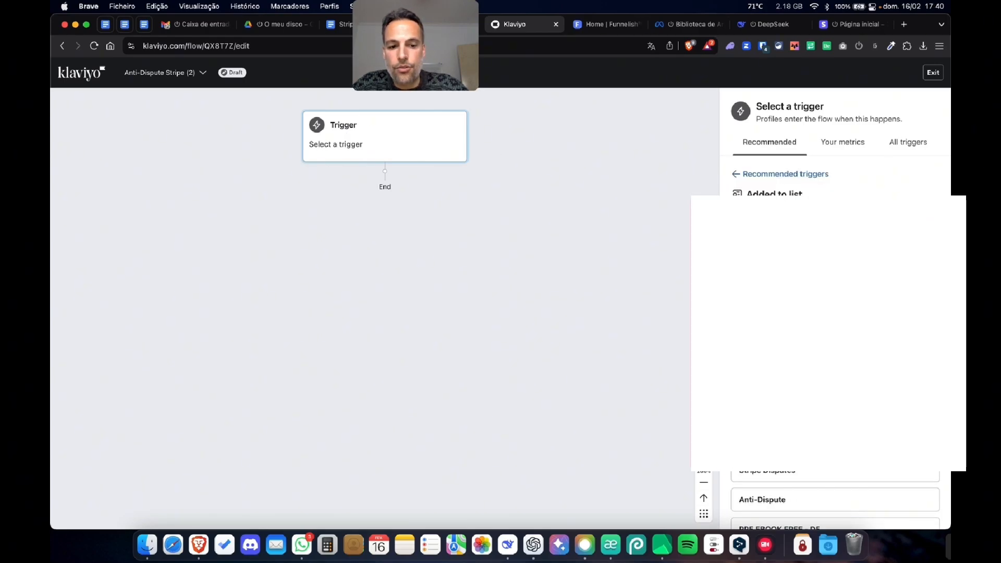
scroll(773, 477, "down", 1)
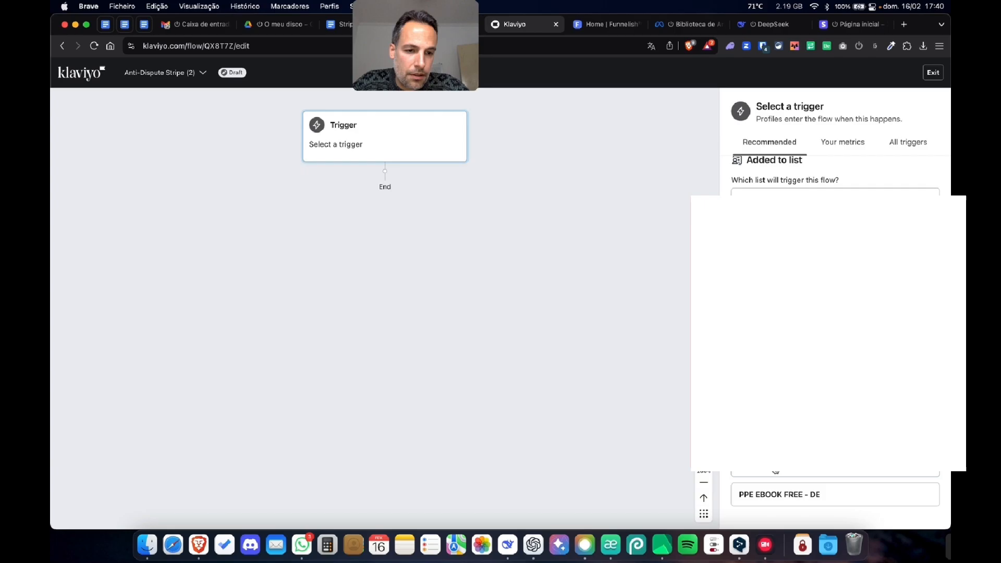
left_click(776, 471)
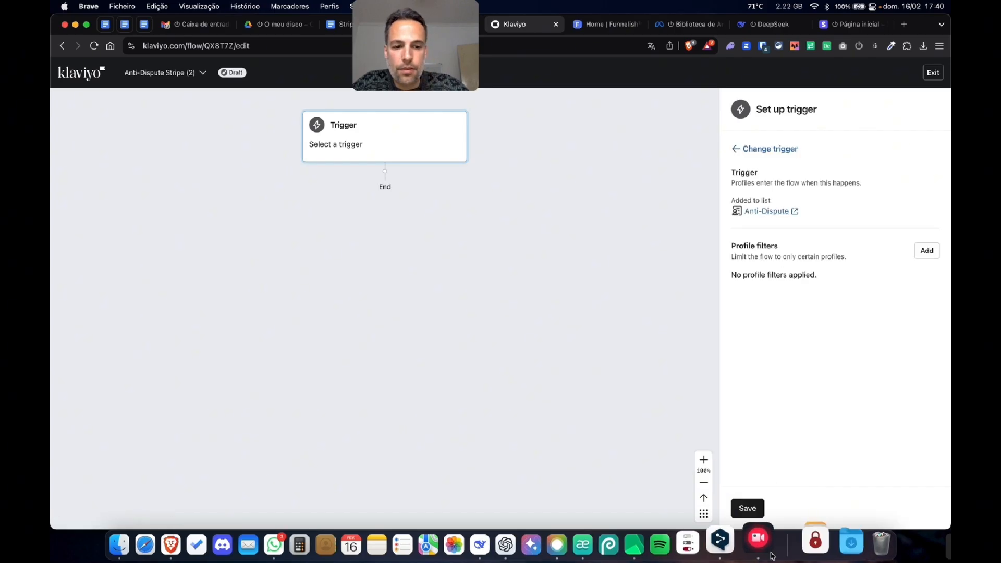
left_click(747, 508)
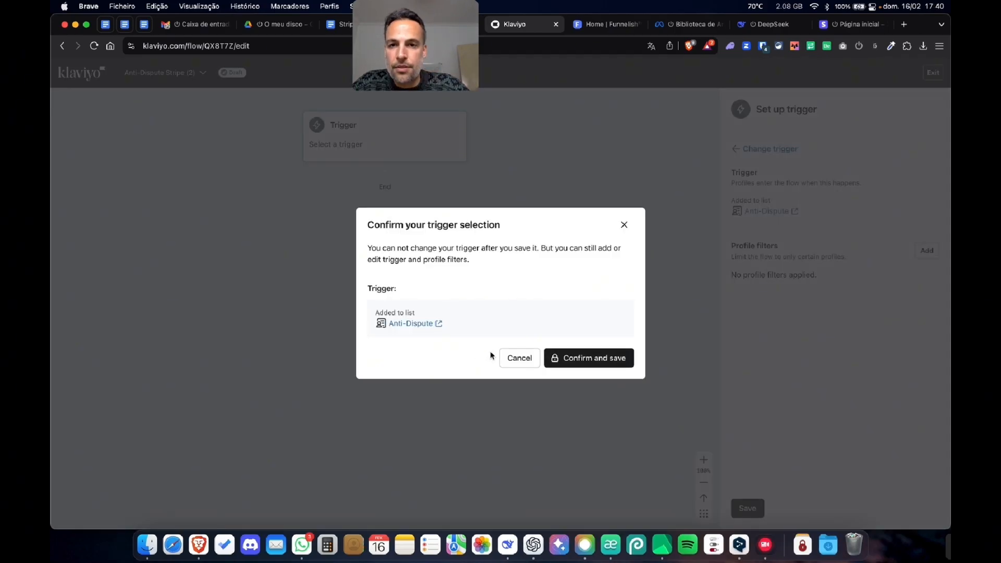
left_click(593, 365)
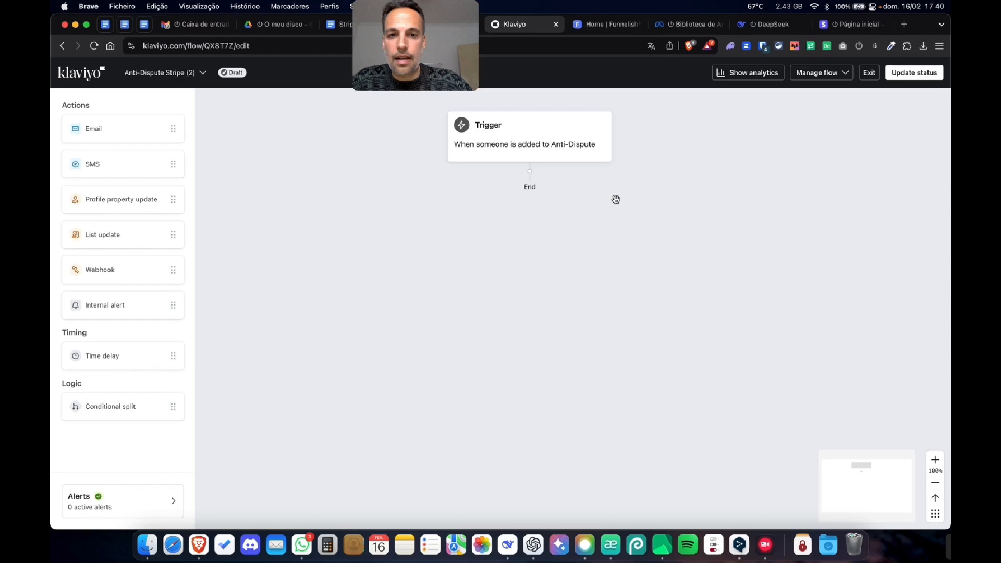
- Add an email after the trigger, followed by a time delay of 1 day
left_click_drag(113, 131, 505, 214)
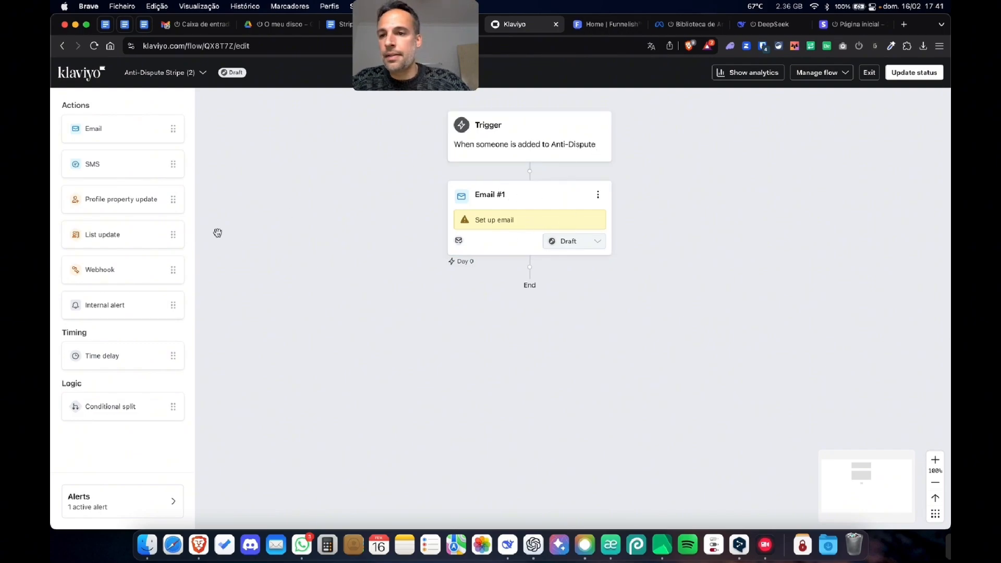
left_click_drag(102, 353, 530, 282)
type("1")
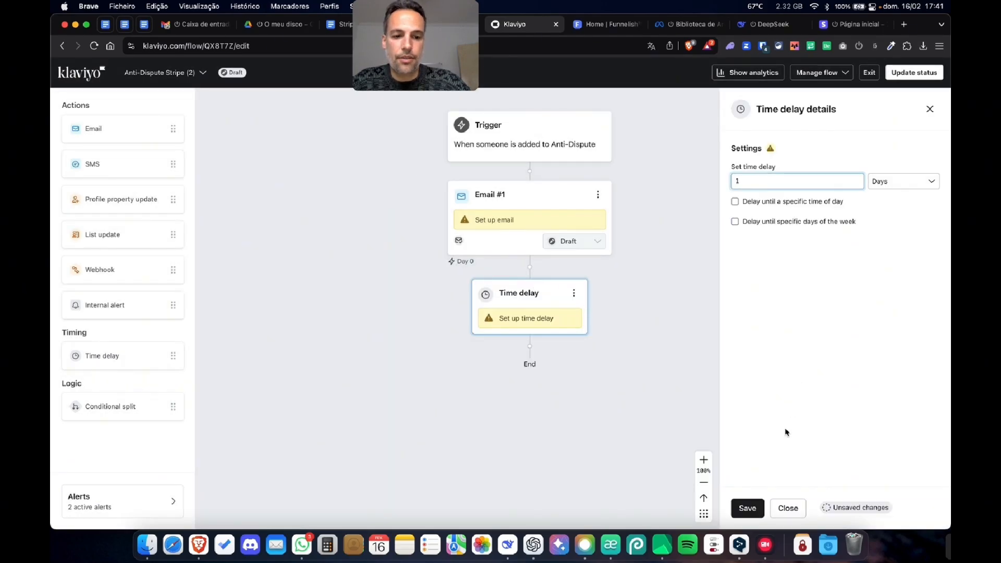
left_click(748, 510)
- Add a conditional split after the 1-day delay, with the condition that the person is in the Anti-Dispute list, and save it
left_click_drag(111, 406, 523, 355)
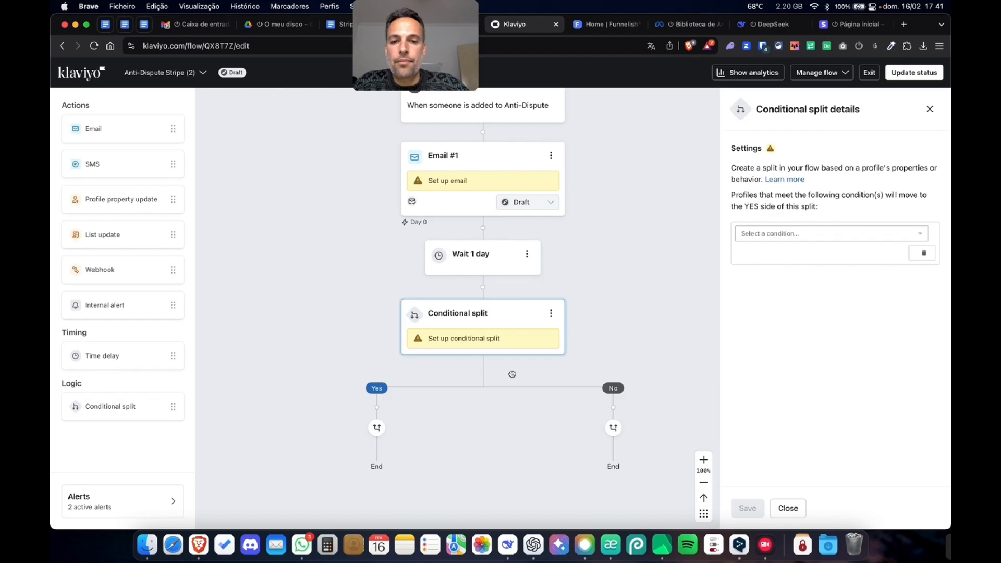
left_click(759, 233)
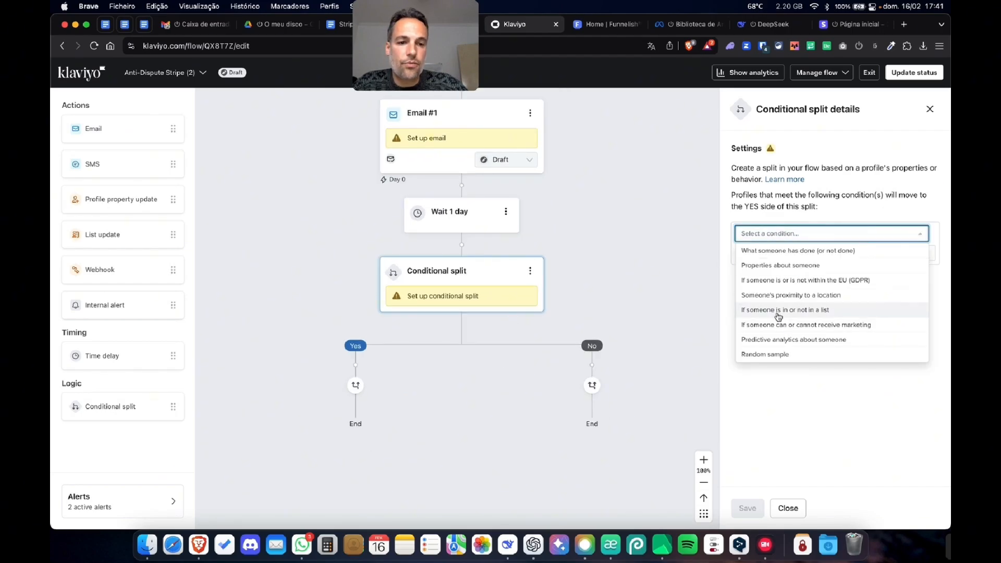
left_click(779, 311)
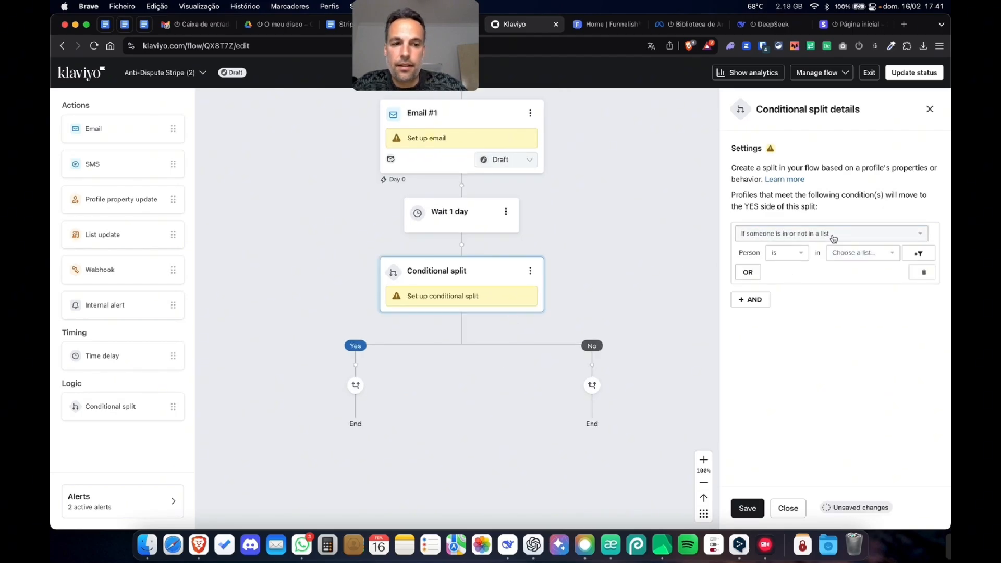
left_click(861, 253)
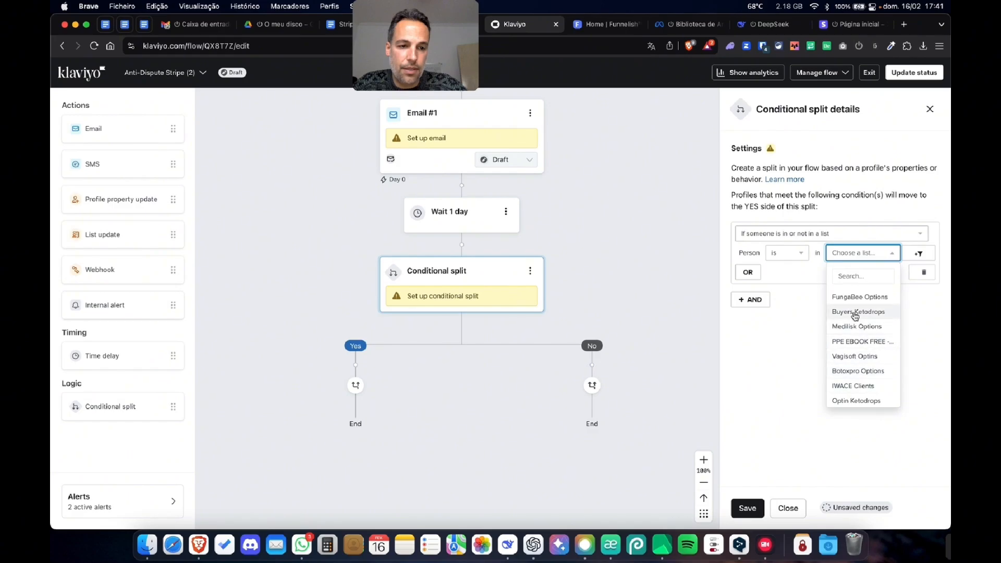
scroll(852, 365, "down", 2)
left_click(852, 386)
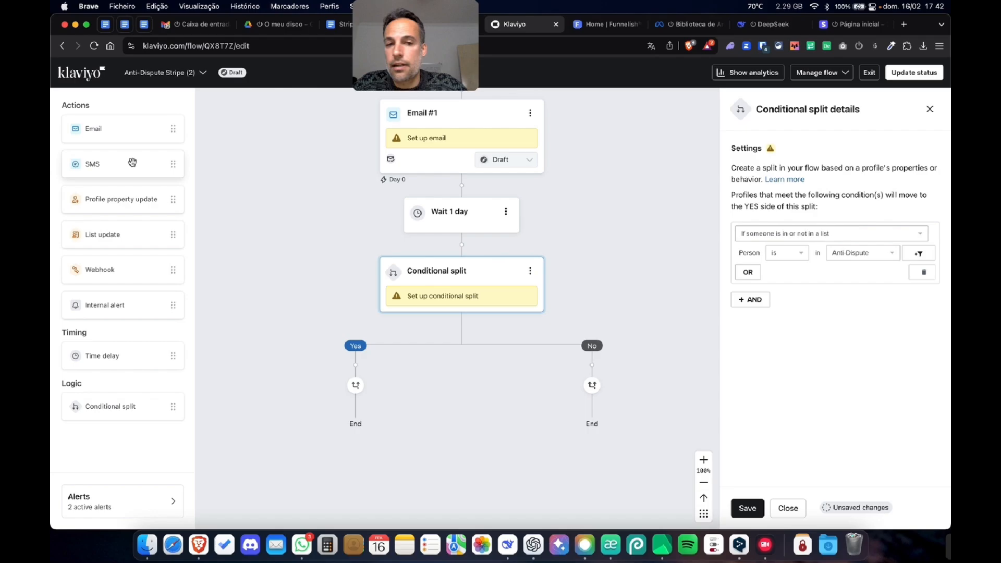
left_click(749, 509)
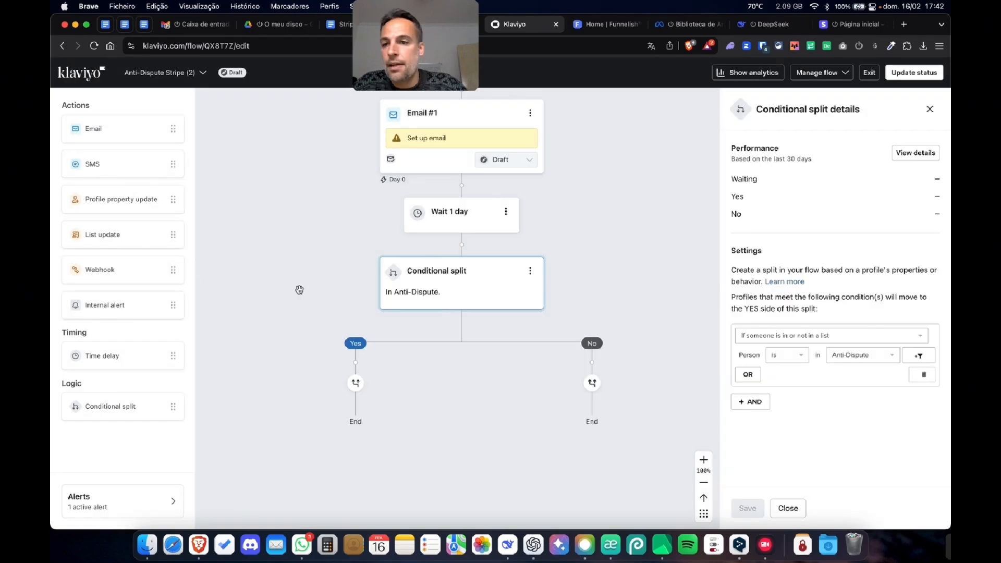
- Add a second email to the Yes branch of the conditional split
left_click_drag(118, 131, 349, 389)
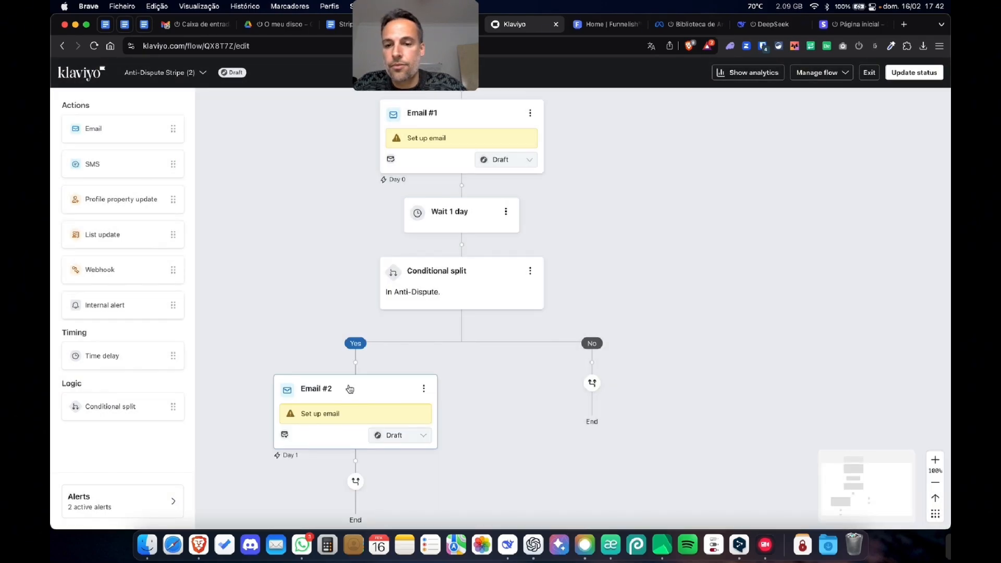
scroll(551, 451, "down", 2)
scroll(551, 451, "left", 2)
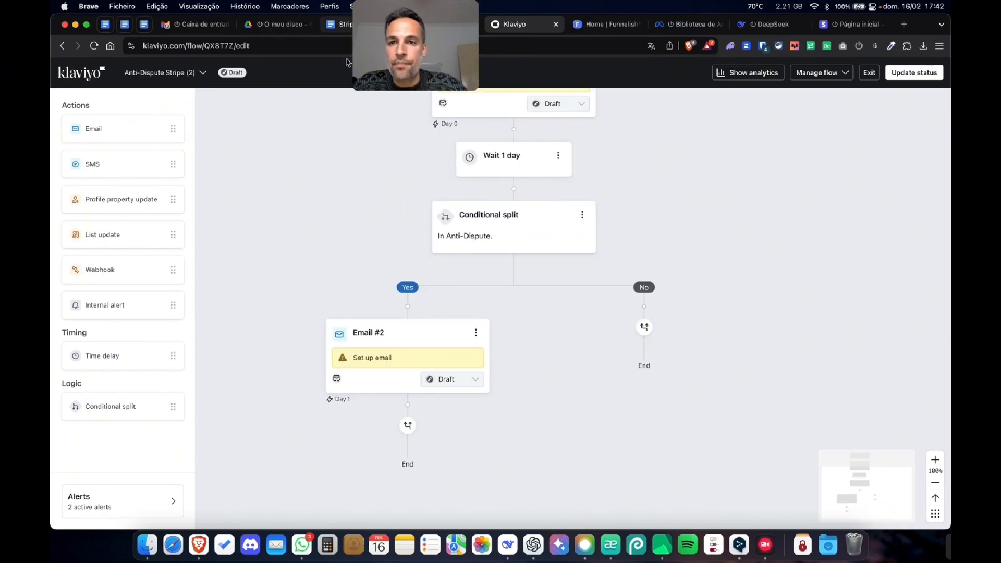
- Switch to the "Stripe anti-dispute automation flow" document in Google Docs and review the text of Emails 1 to 5
left_click(341, 24)
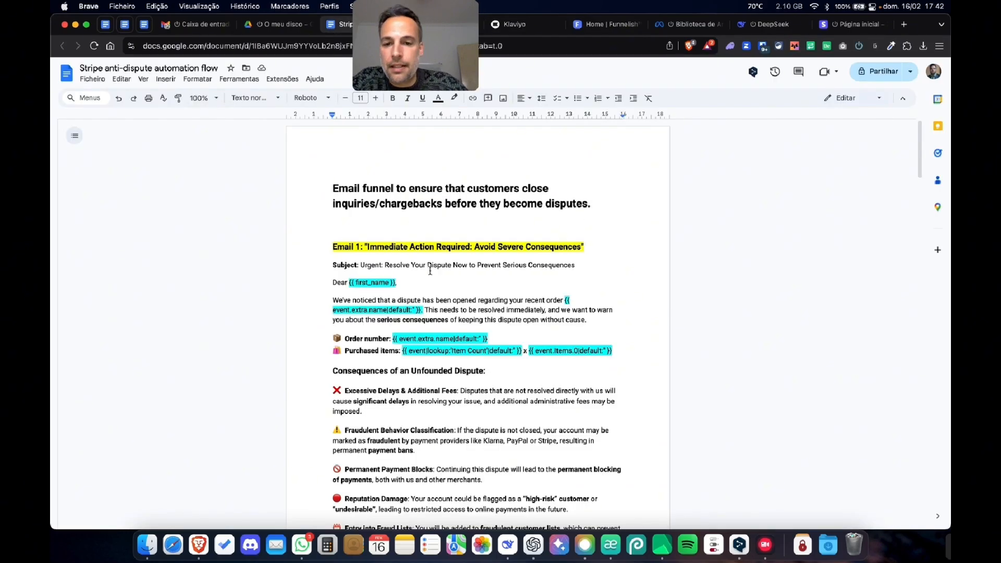
scroll(430, 270, "down", 10)
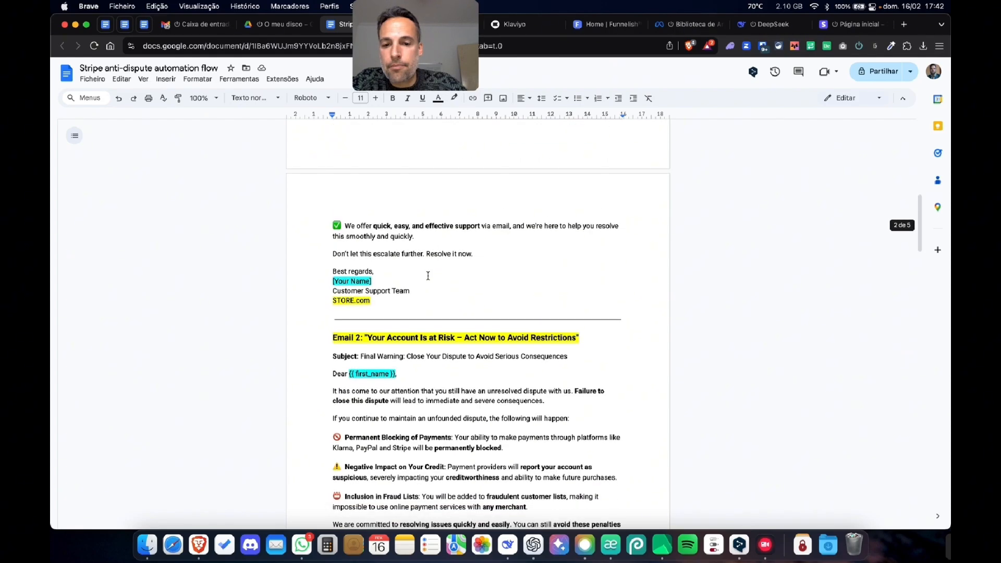
scroll(428, 275, "down", 10)
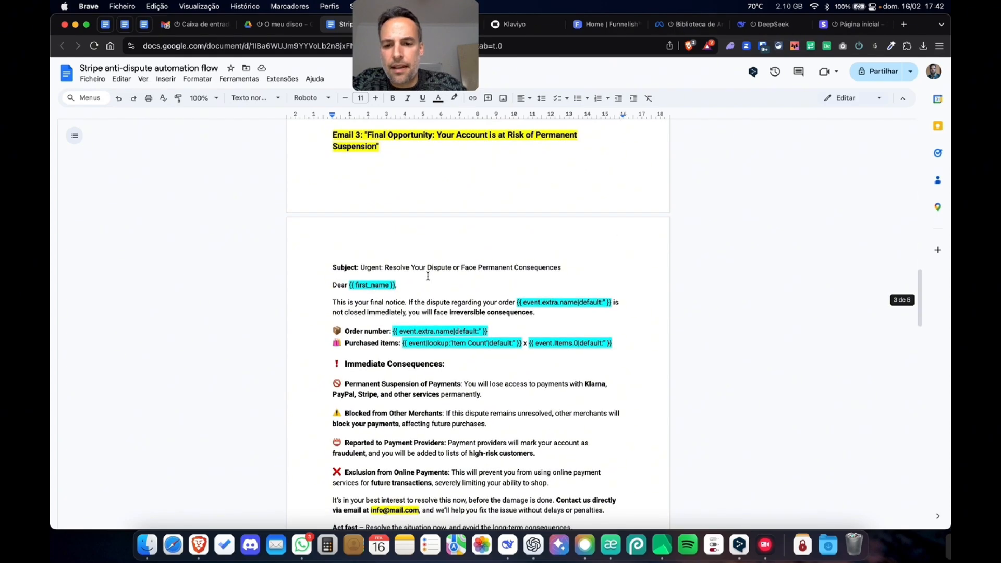
scroll(428, 276, "down", 5)
scroll(429, 276, "down", 10)
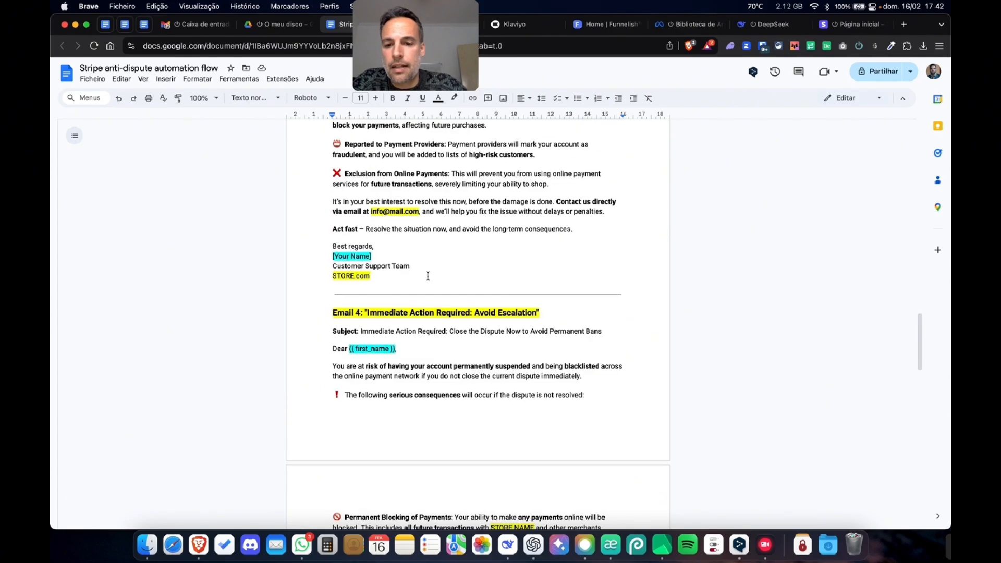
scroll(429, 276, "down", 5)
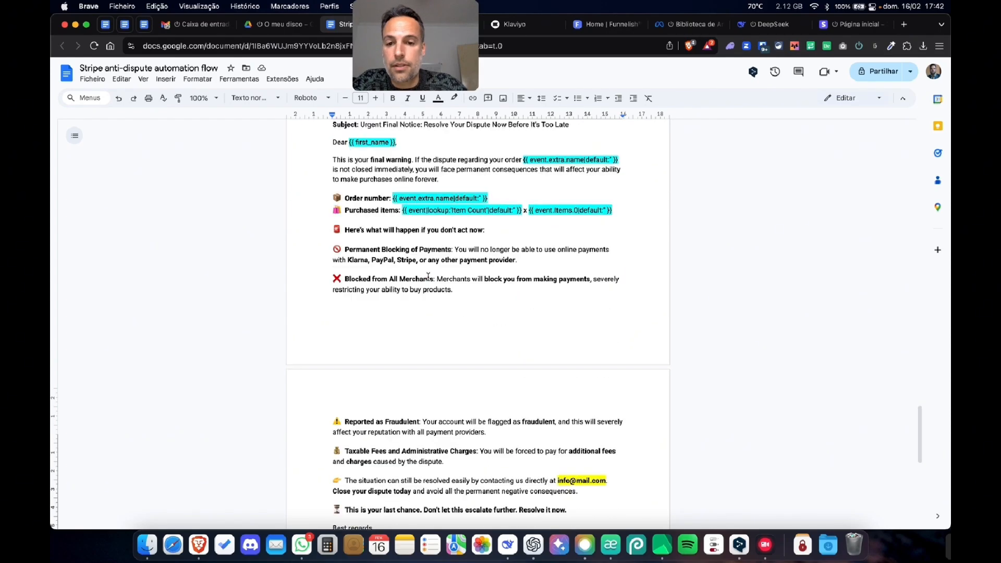
scroll(428, 276, "down", 4)
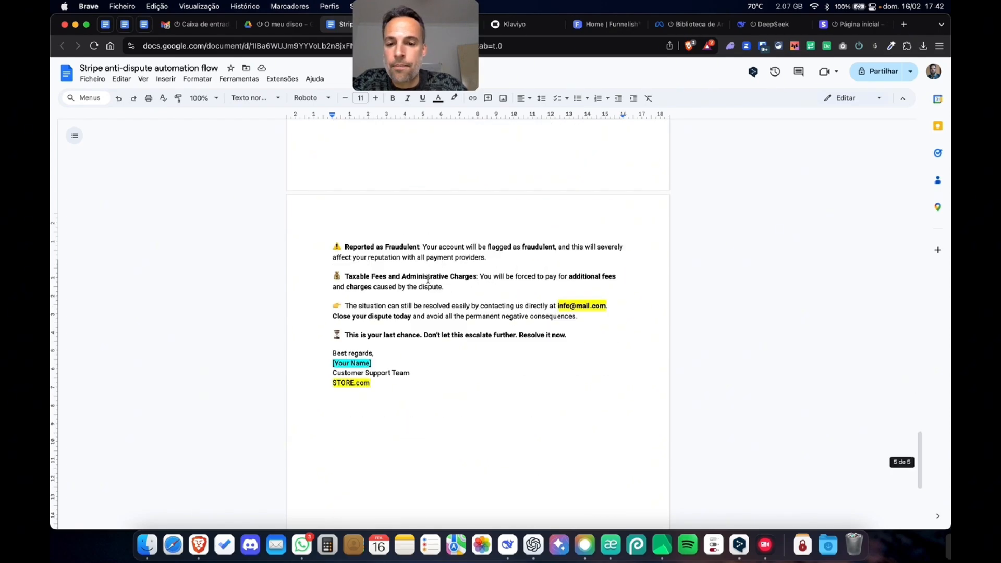
scroll(429, 287, "down", 2)
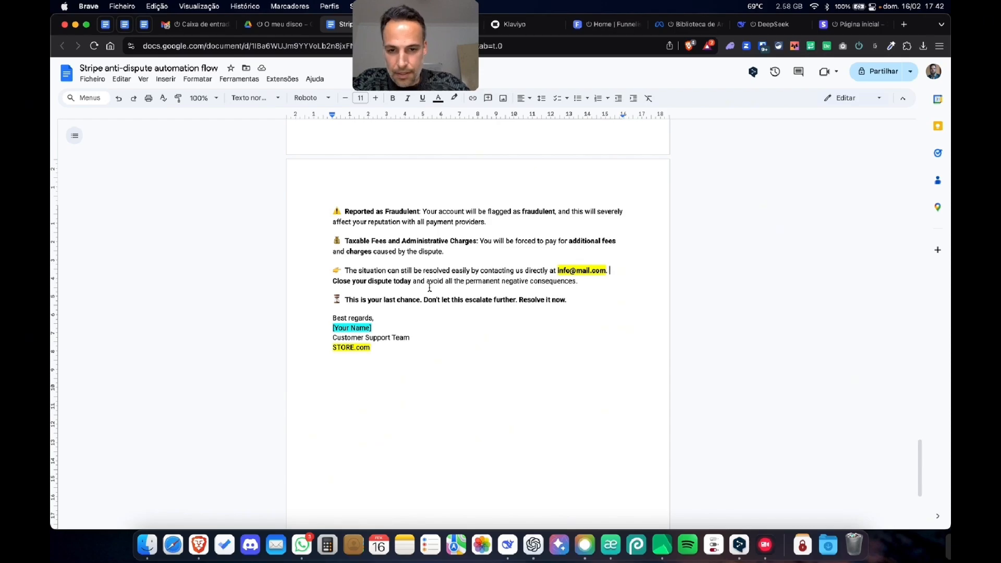
scroll(430, 288, "down", 3)
scroll(429, 287, "up", 20)
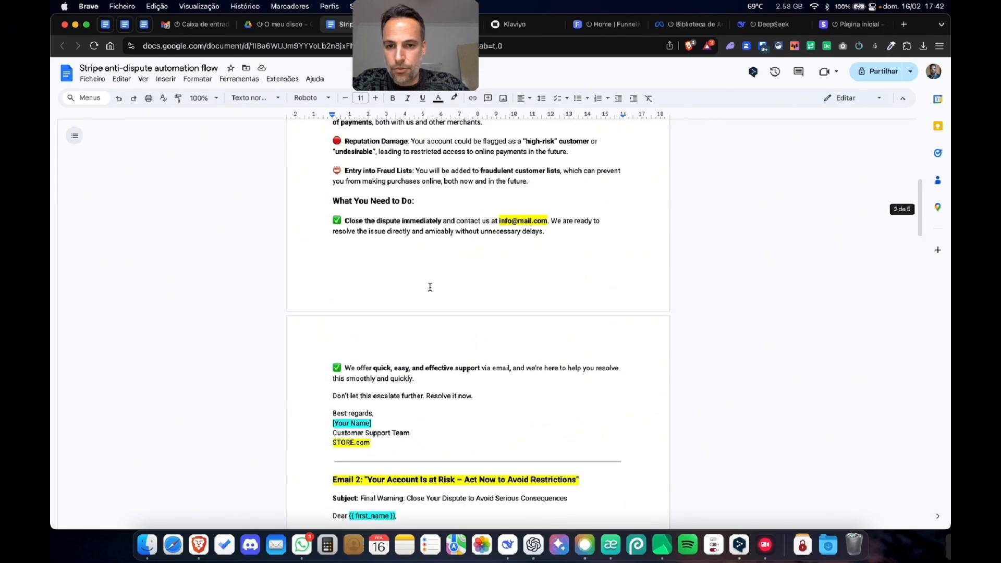
scroll(430, 287, "up", 10)
scroll(518, 369, "down", 5)
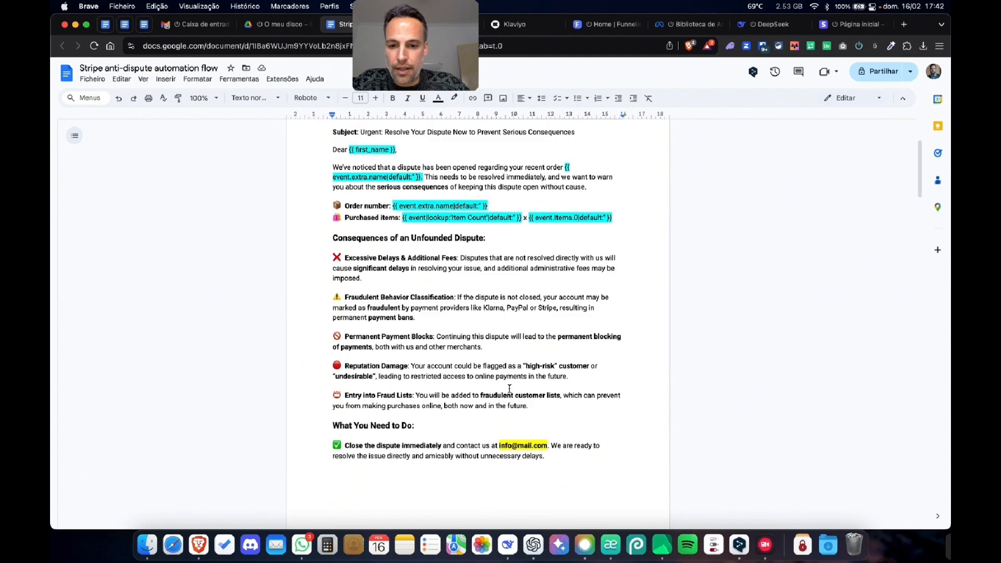
scroll(510, 388, "down", 20)
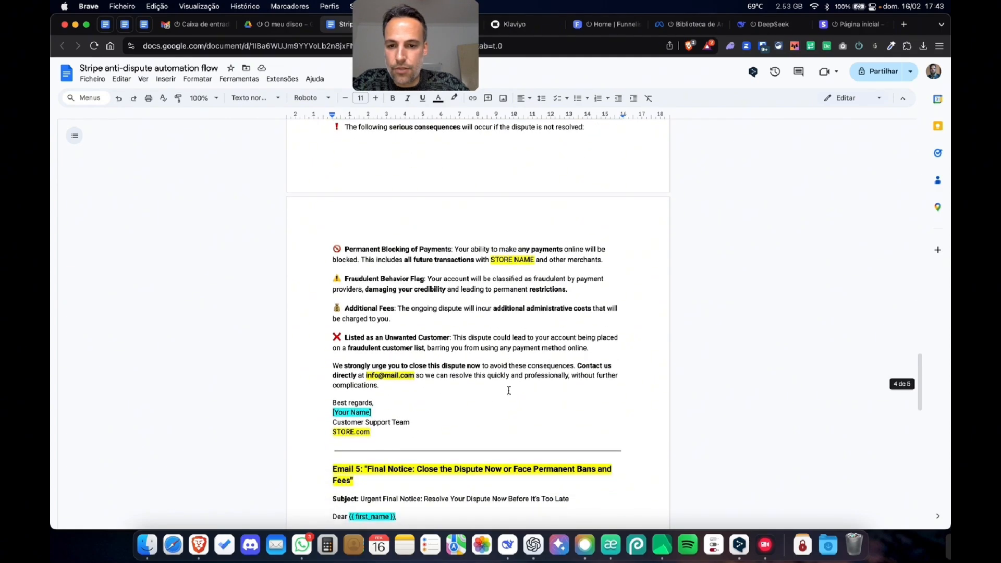
scroll(509, 390, "down", 15)
scroll(508, 390, "up", 20)
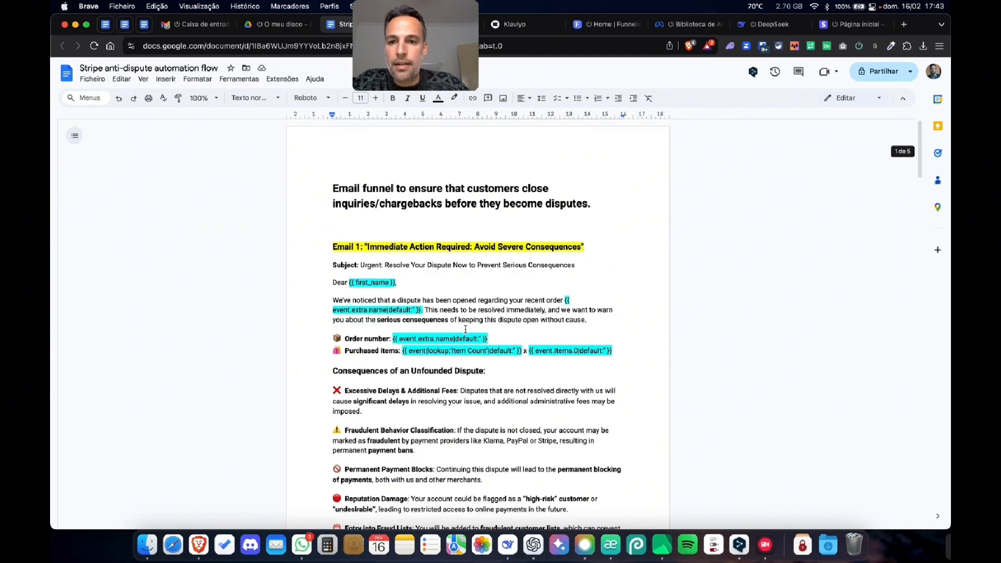
- In the Klaviyo flow, name the first email "Immediate Action Required: Avoid Severe Consequences", copied from the Email 1 heading in the Google Docs document
left_click(515, 24)
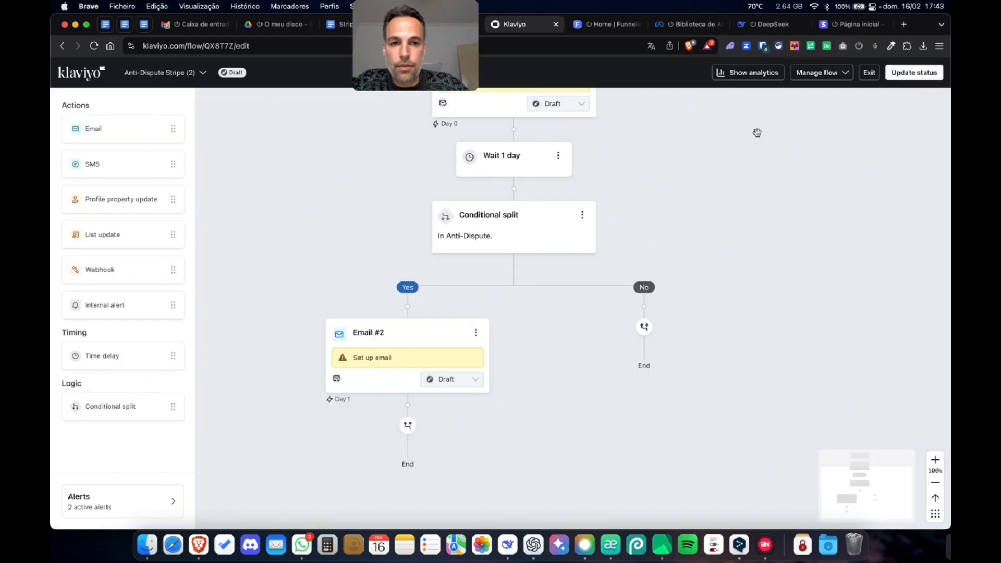
scroll(635, 313, "up", 5)
left_click(538, 290)
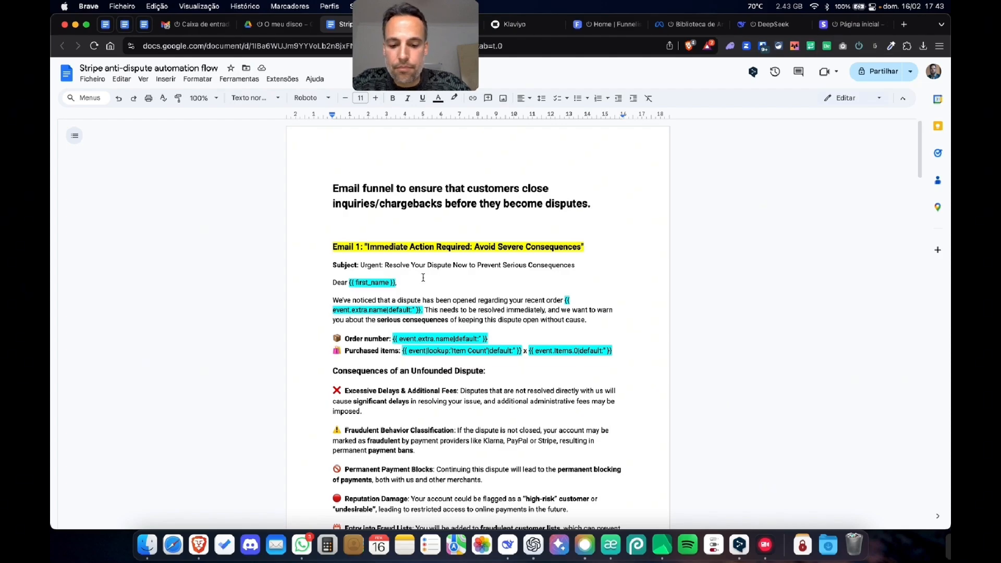
left_click_drag(361, 266, 492, 267)
left_click_drag(370, 247, 578, 250)
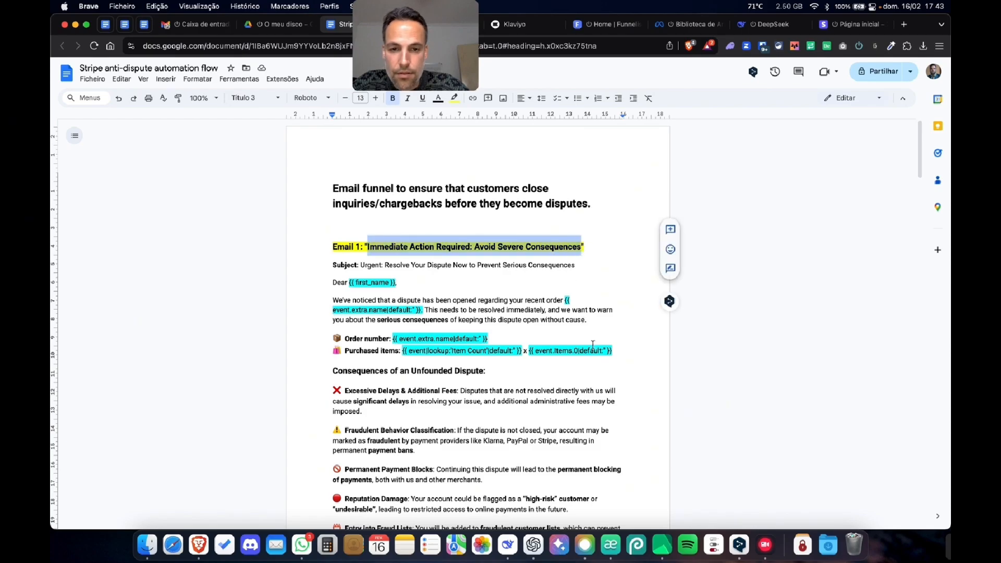
left_click(506, 24)
triple_click(779, 161)
type("Immediate Action Required: Avoid Severe Consequences")
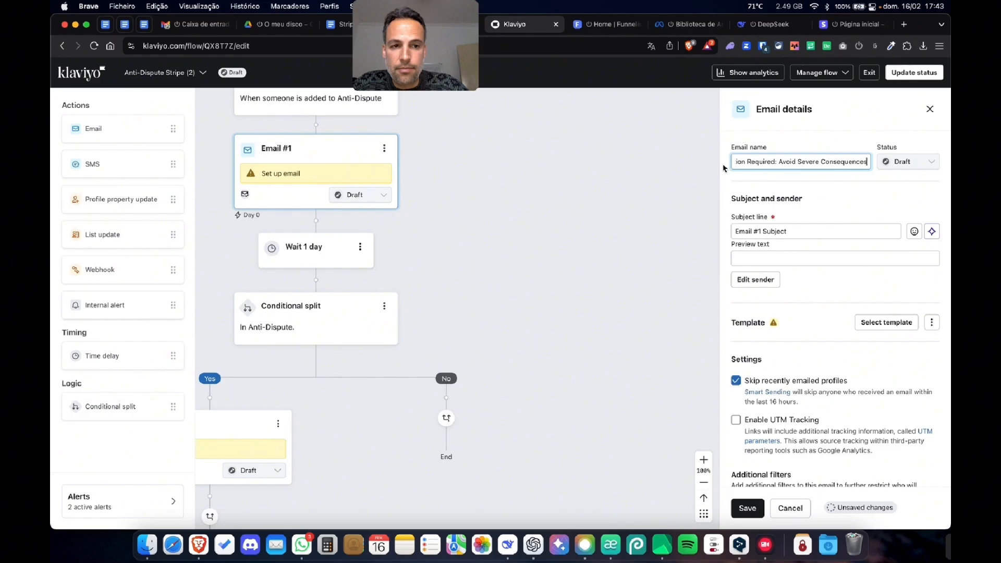
- Set the first email's subject line to "Urgent: Resolve Your Dispute Now to Prevent Serious Consequences", disable skipping recently emailed profiles, and save
left_click(340, 24)
left_click_drag(361, 266, 577, 269)
key("super+c")
left_click(515, 24)
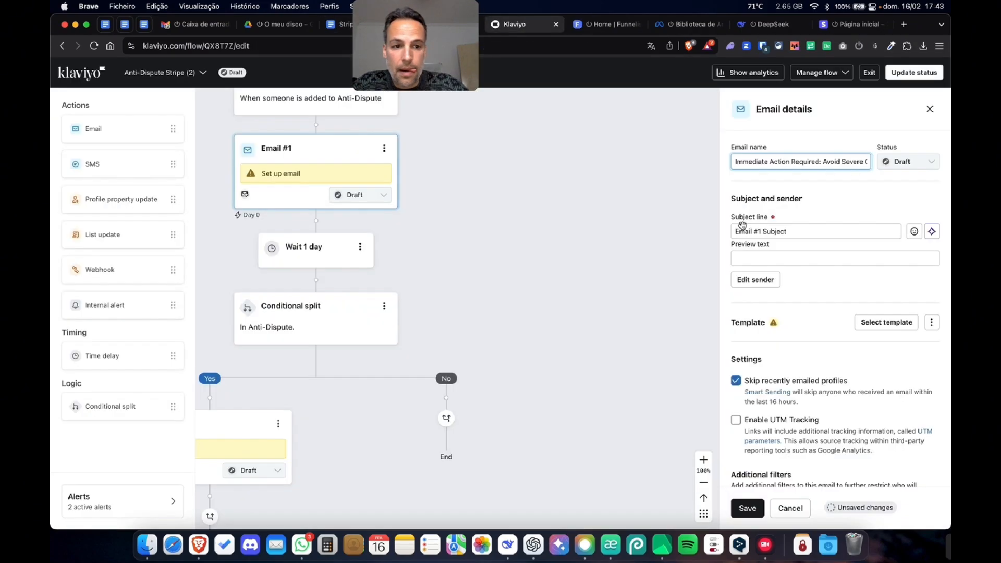
left_click(813, 231)
key("super+a")
key("super+v")
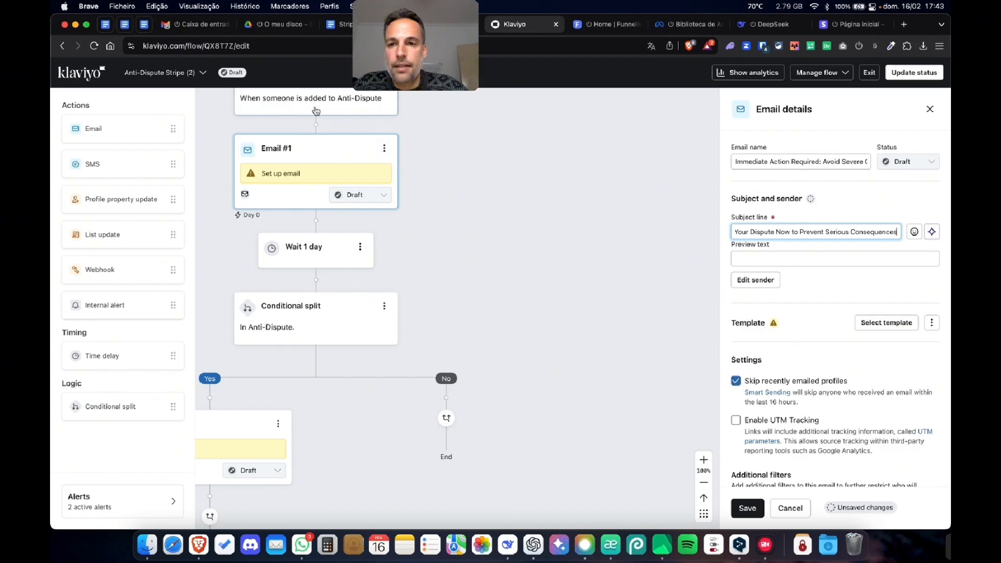
left_click(736, 380)
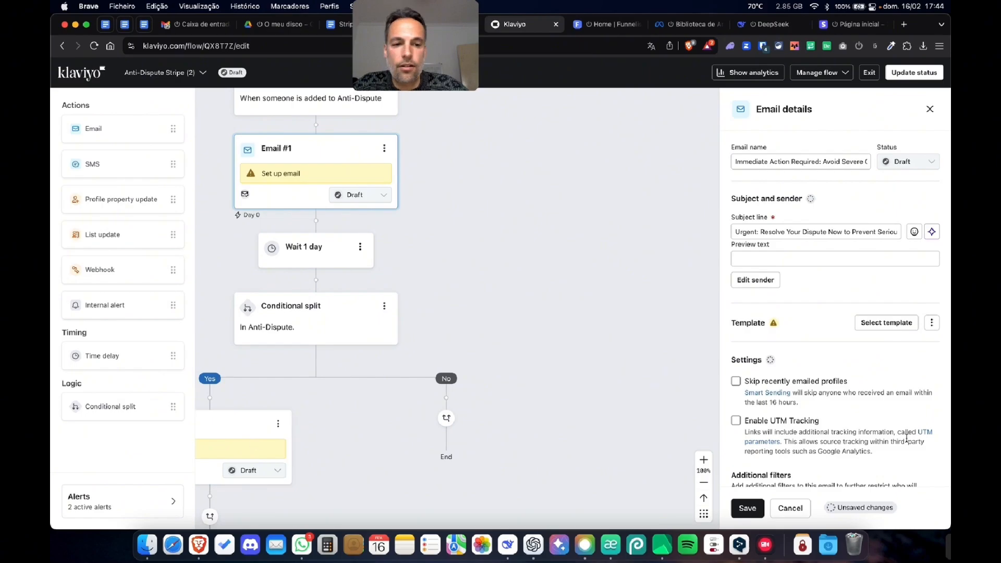
left_click(747, 508)
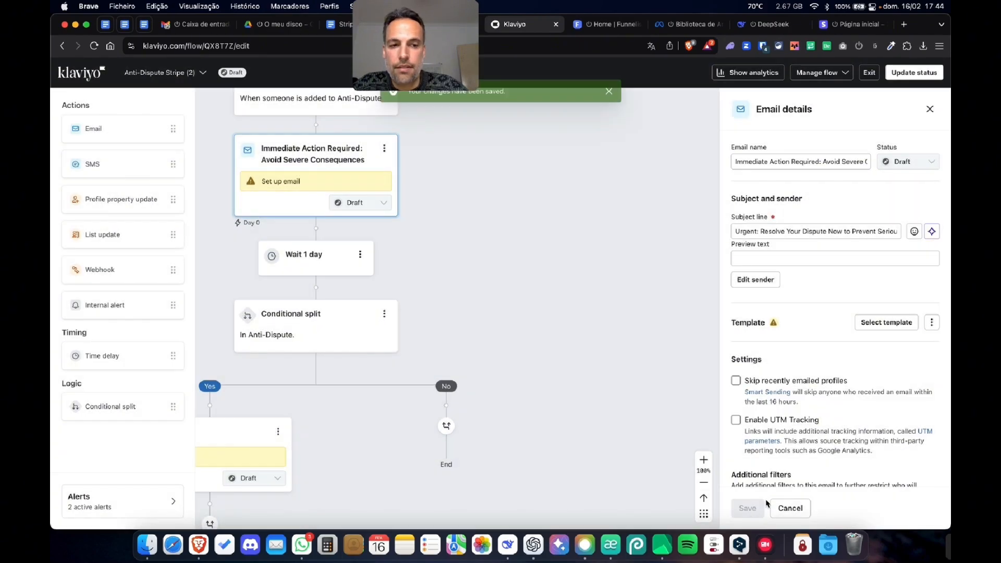
- Browse the template library for the first email and use the "Customer account welcome" template
left_click(897, 323)
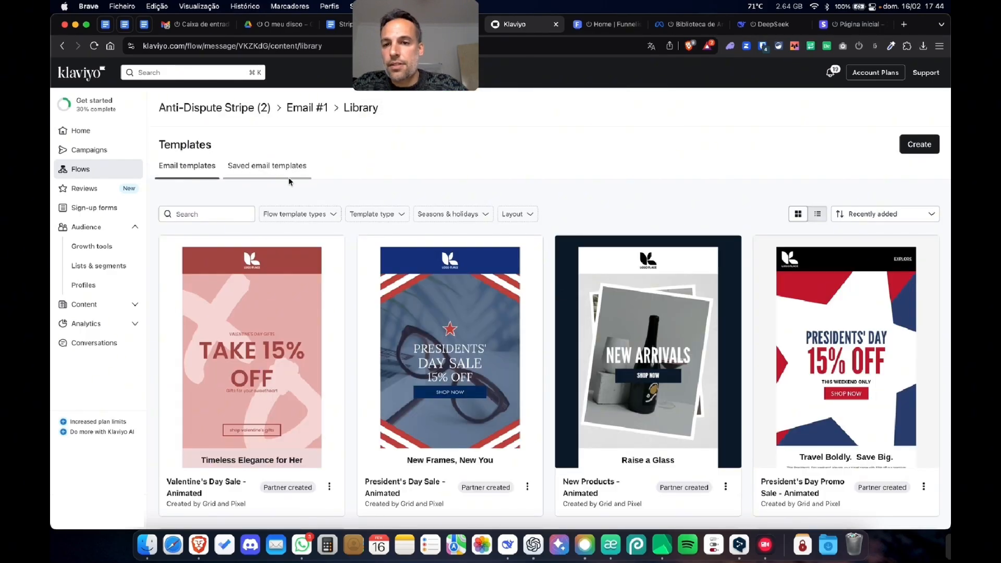
scroll(572, 286, "down", 15)
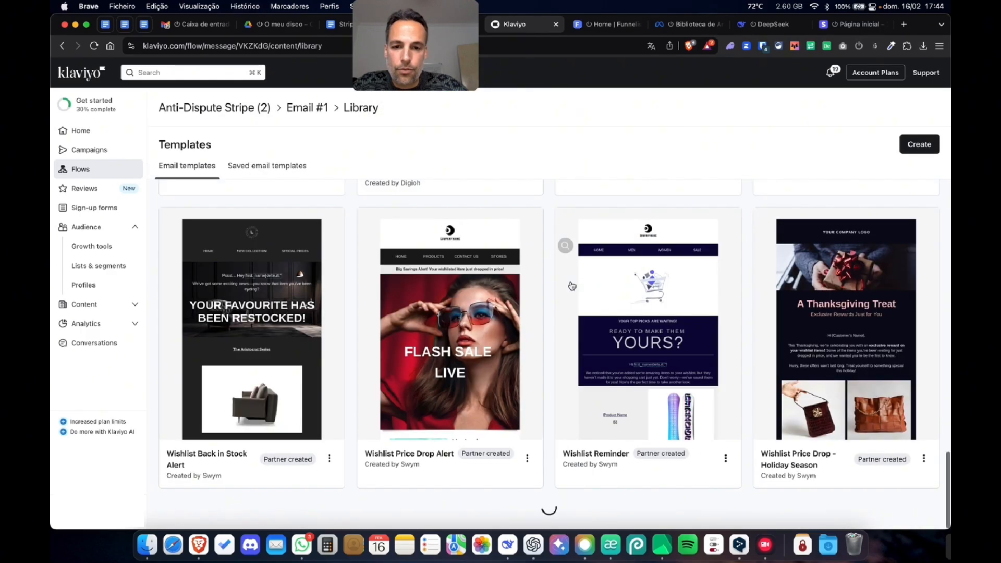
scroll(574, 286, "down", 6)
scroll(575, 286, "down", 10)
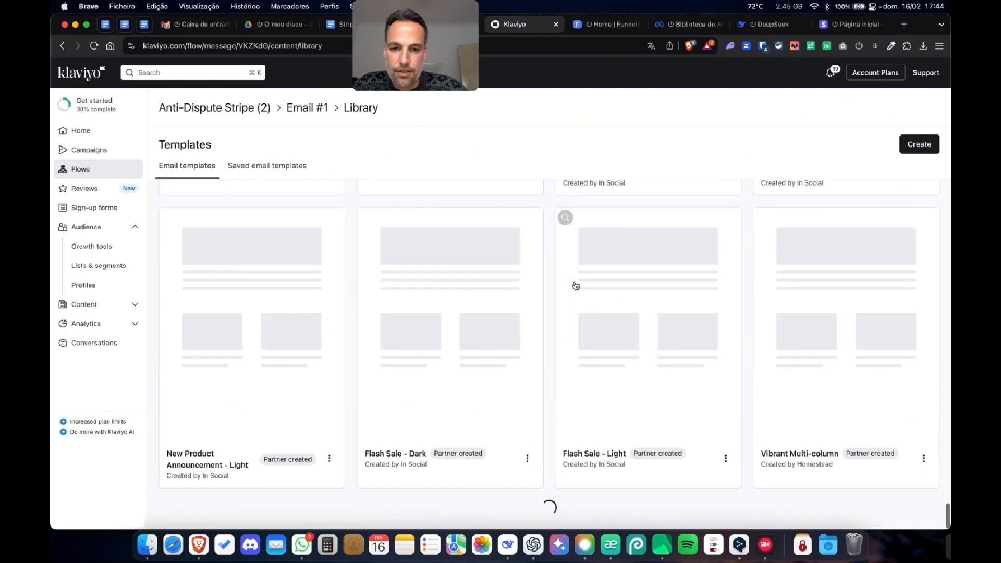
scroll(519, 312, "down", 10)
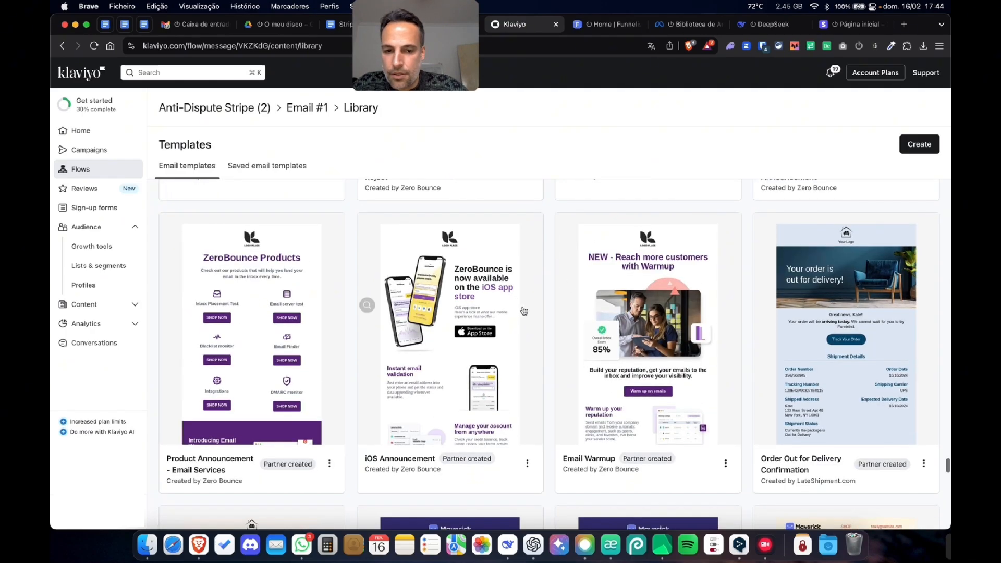
scroll(527, 312, "down", 10)
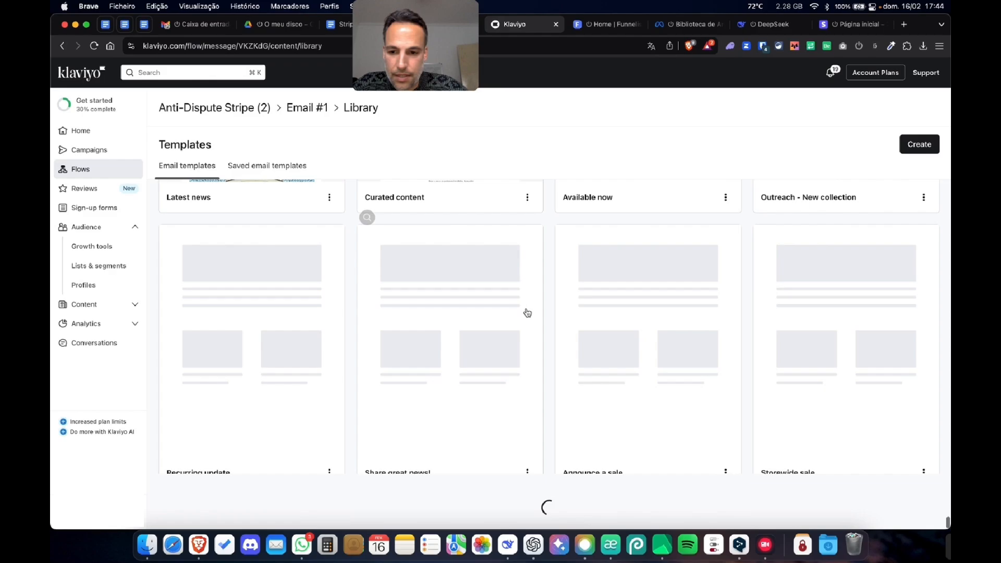
scroll(527, 314, "down", 10)
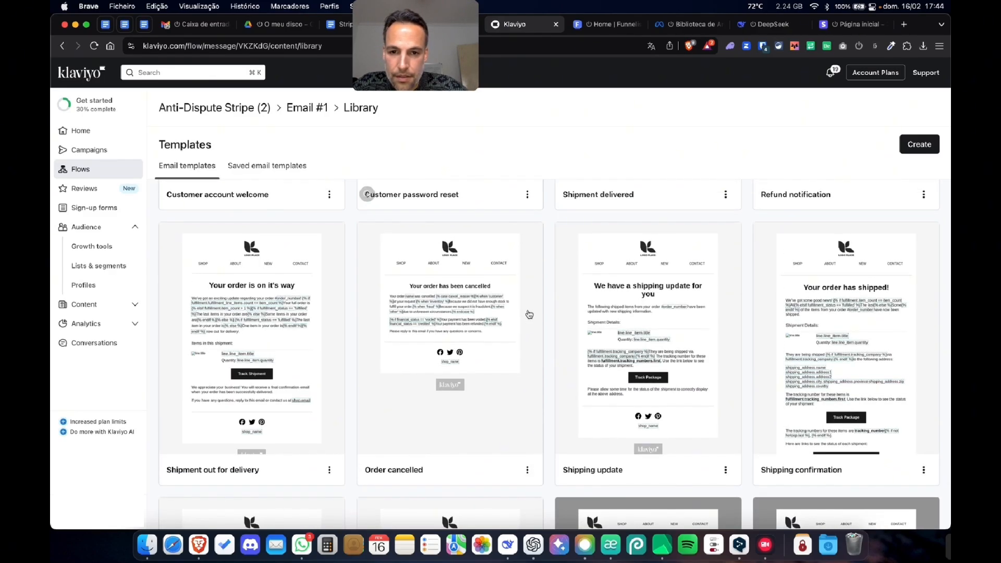
scroll(332, 321, "up", 5)
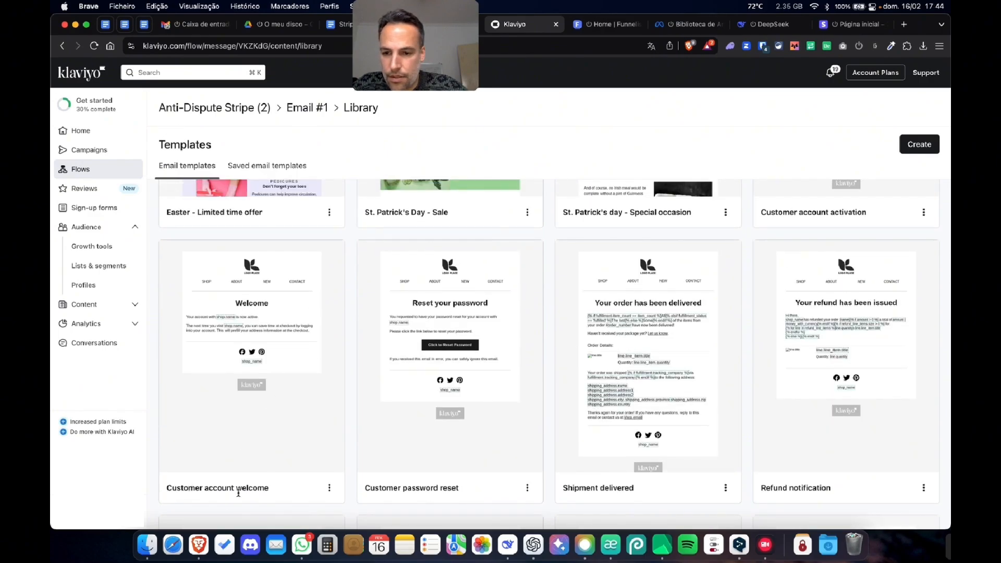
scroll(338, 500, "up", 5)
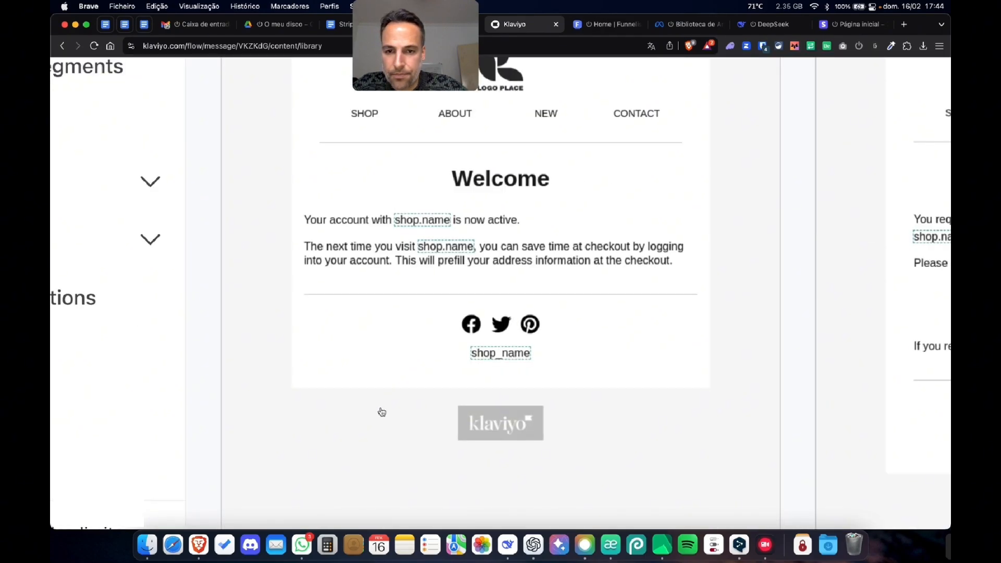
scroll(380, 412, "down", 5)
left_click(330, 488)
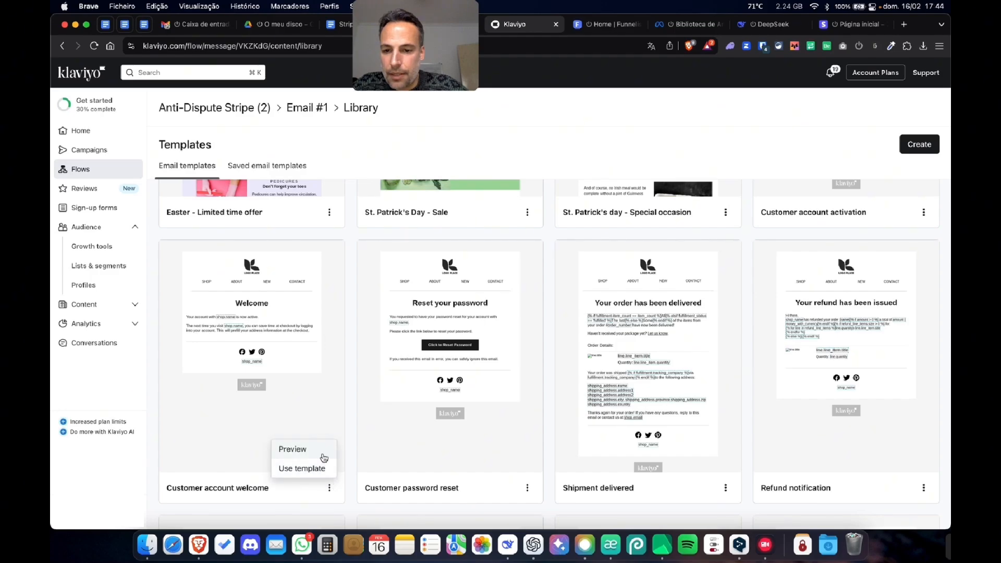
left_click(316, 470)
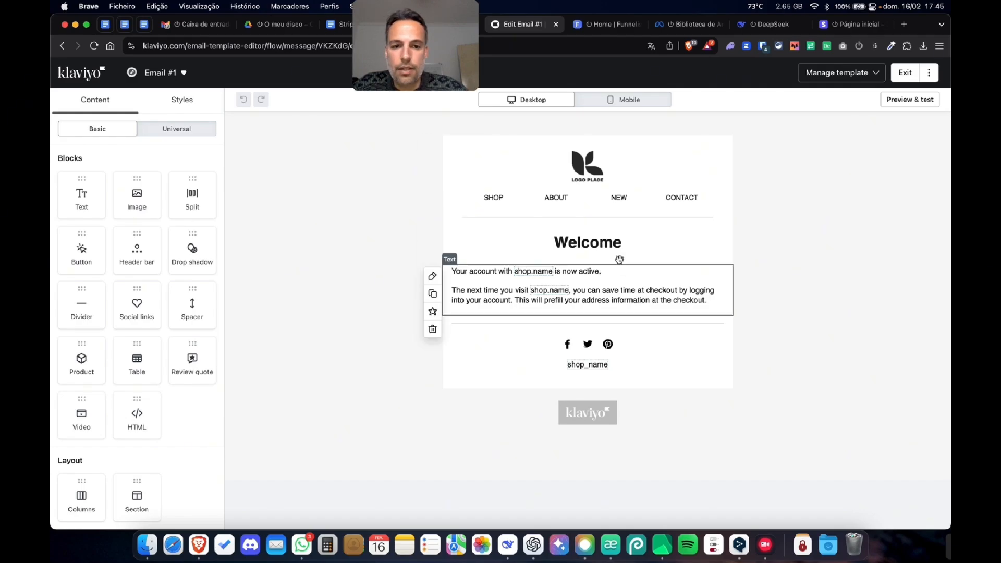
- Remove the "Welcome" heading block and replace the header bar's logo with images.png uploaded from the Secretária folder
left_click(517, 249)
left_click(432, 290)
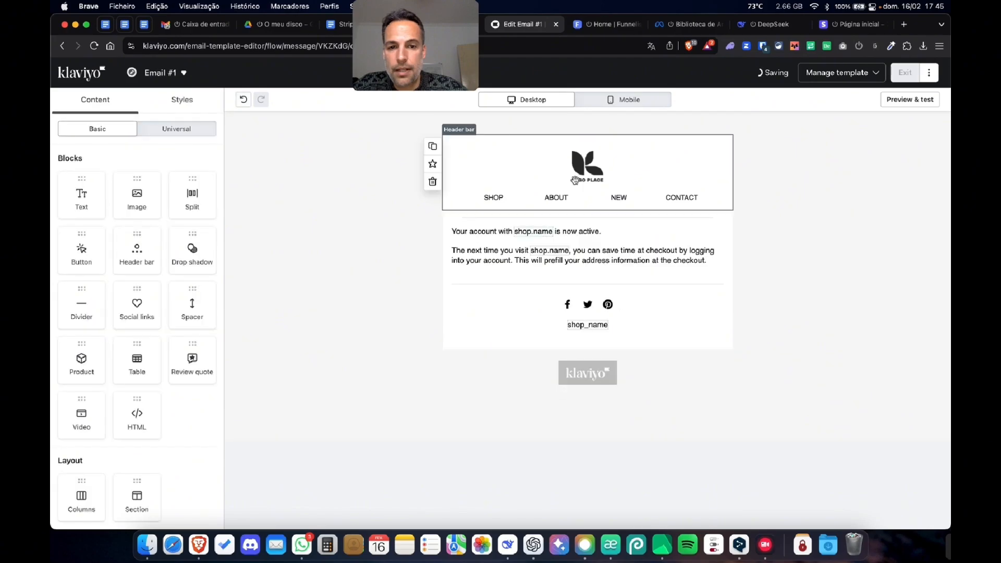
left_click(585, 173)
left_click(136, 230)
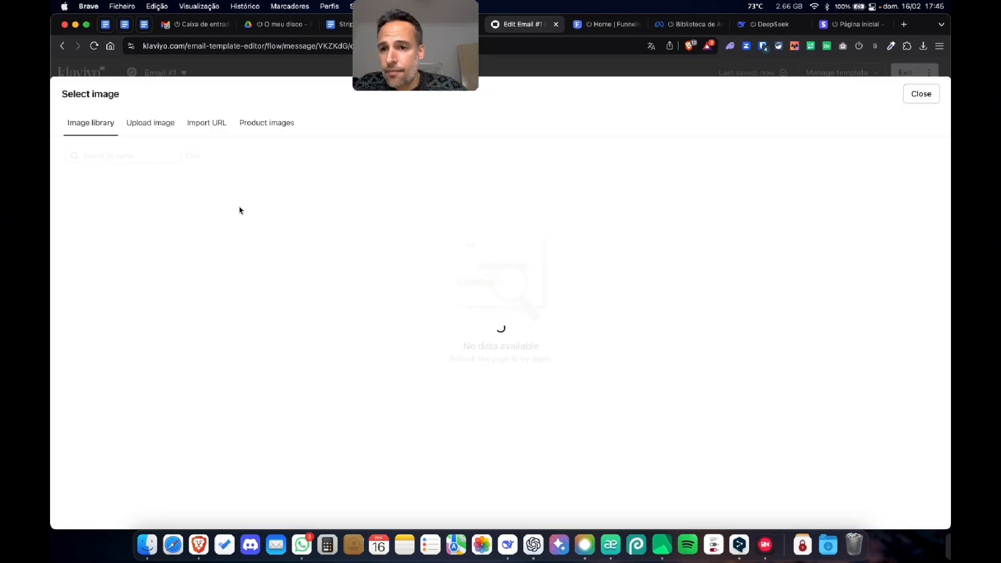
left_click(157, 125)
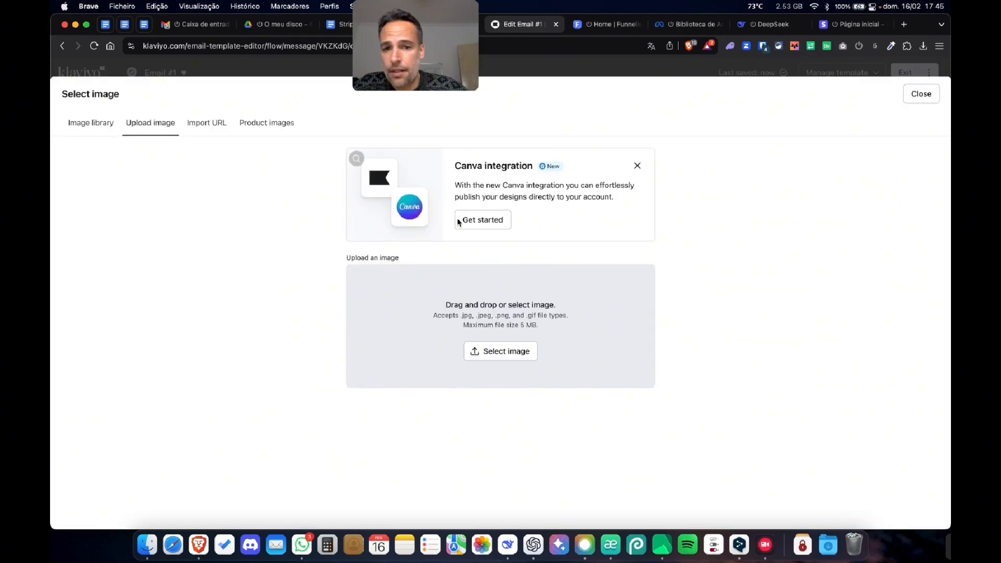
left_click(387, 333)
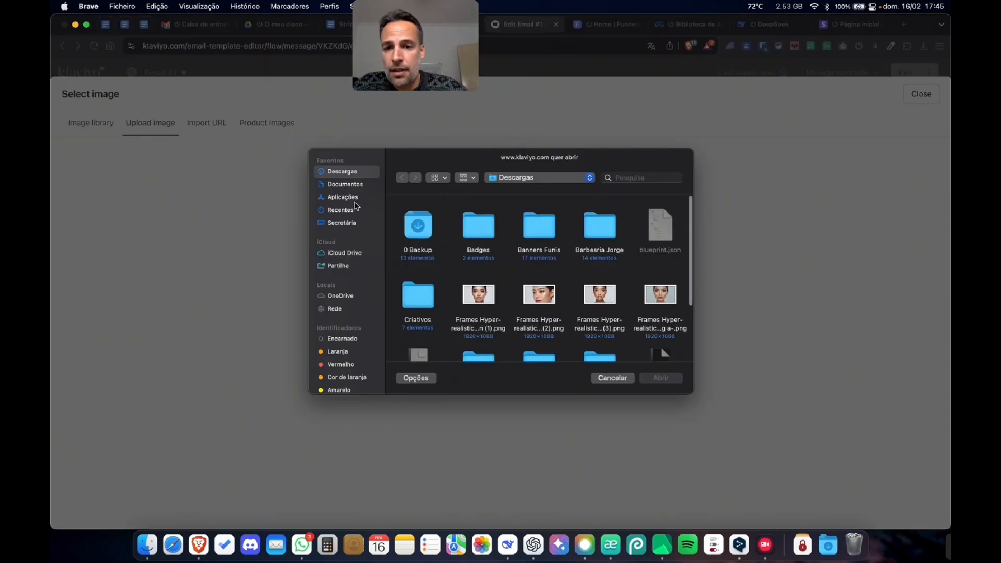
left_click(344, 223)
left_click(595, 226)
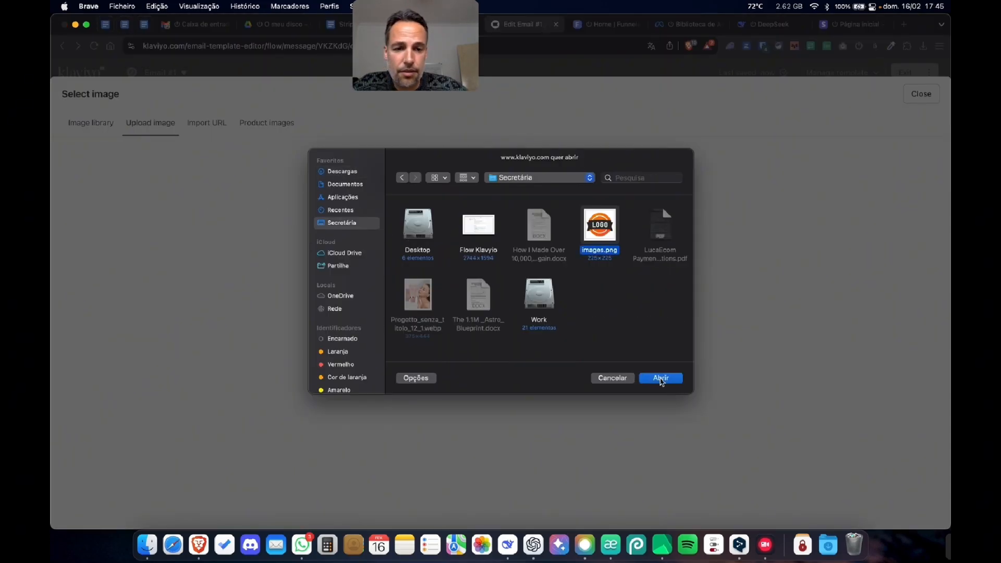
left_click(661, 378)
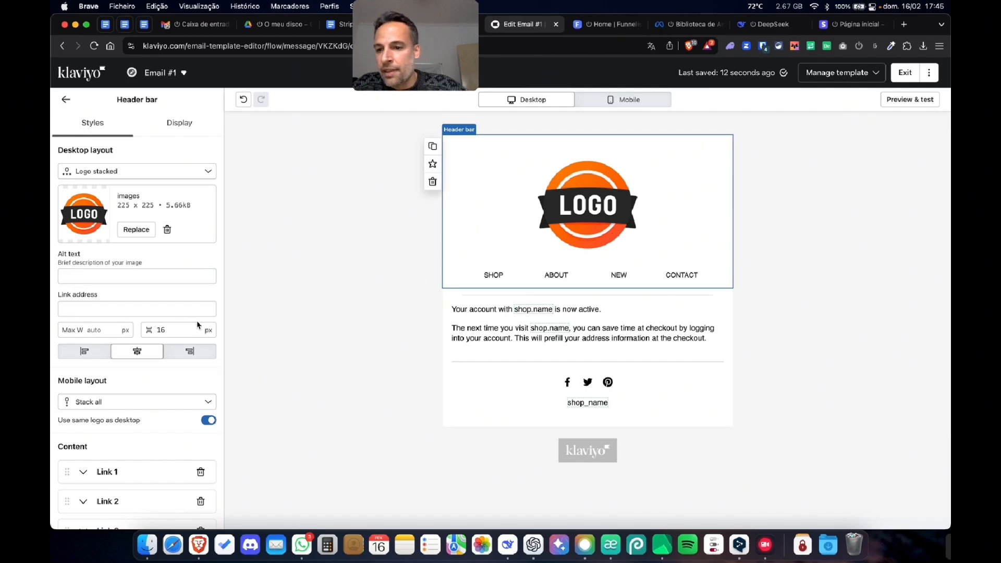
- Delete the NEW link from the header bar and set its mobile layout to "Logo stacked", checking the mobile and desktop views
left_click(621, 100)
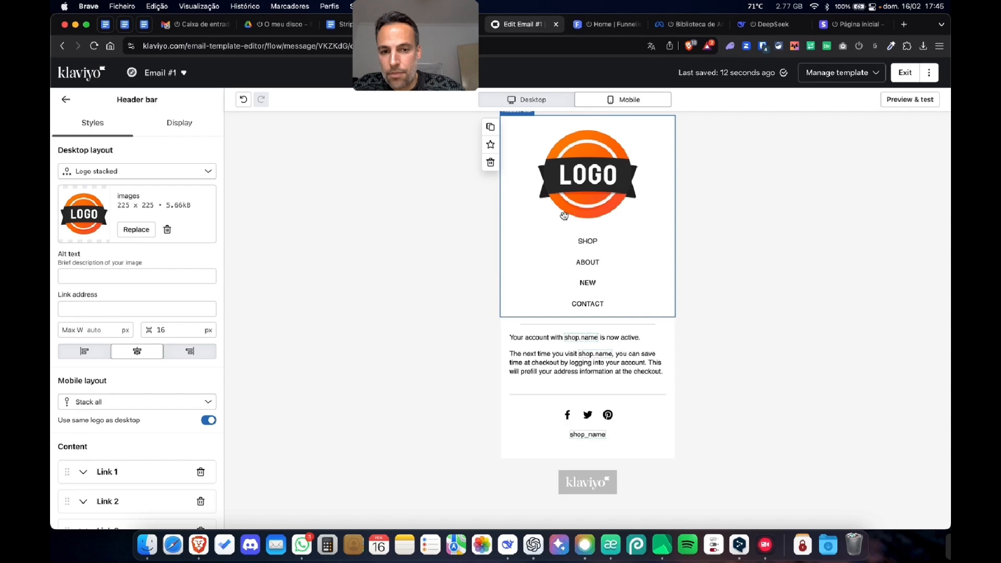
scroll(167, 400, "down", 4)
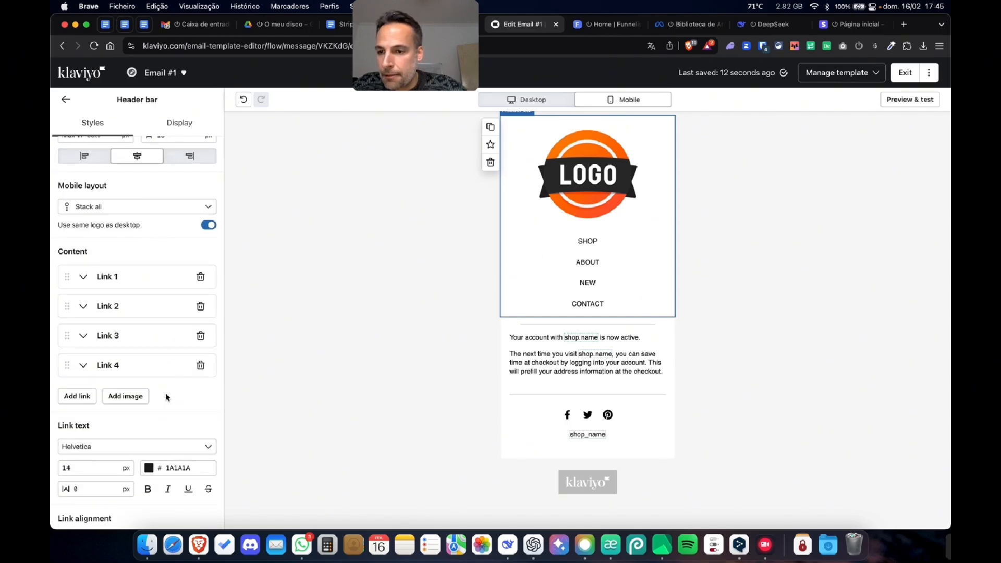
left_click(200, 336)
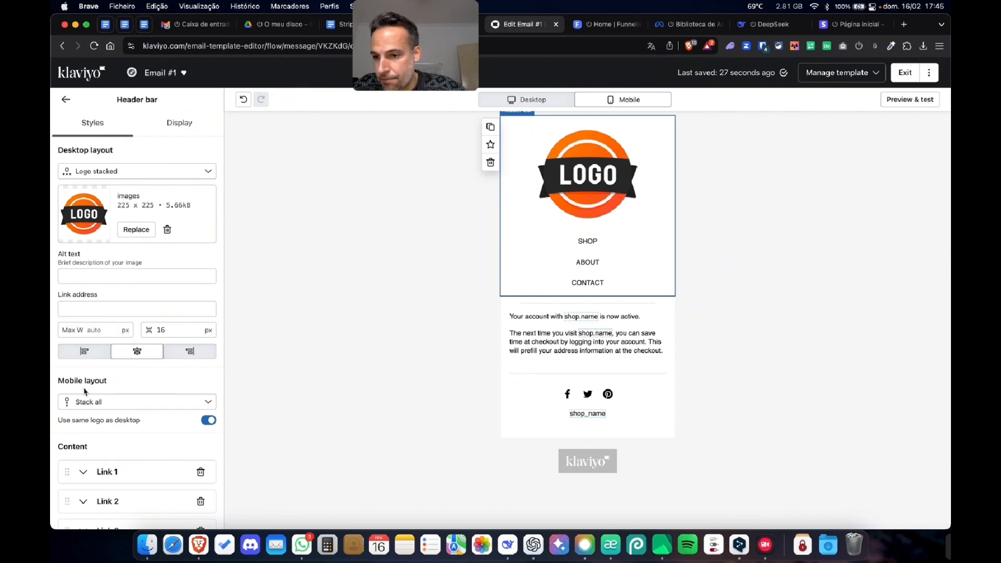
left_click(88, 404)
left_click(101, 441)
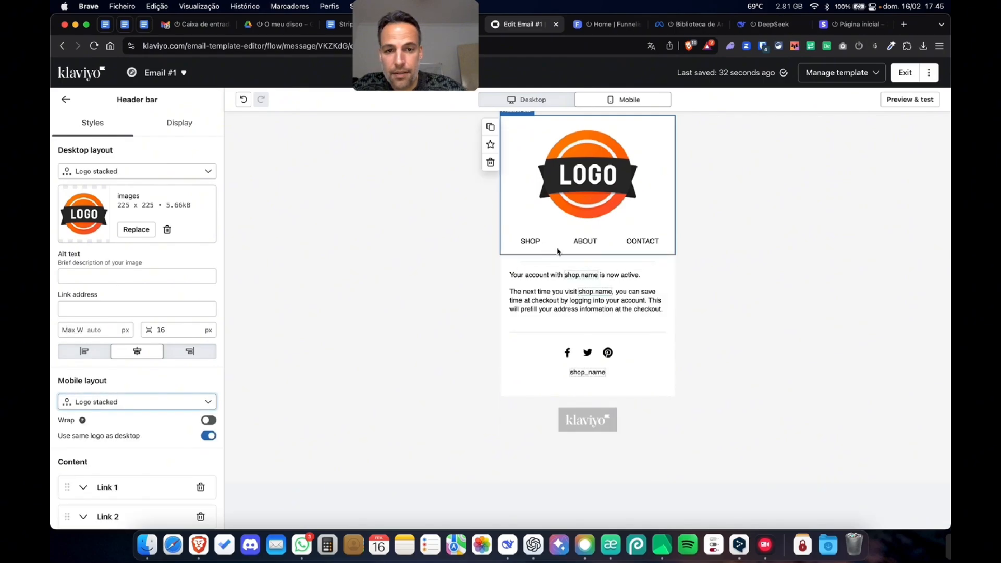
left_click(538, 100)
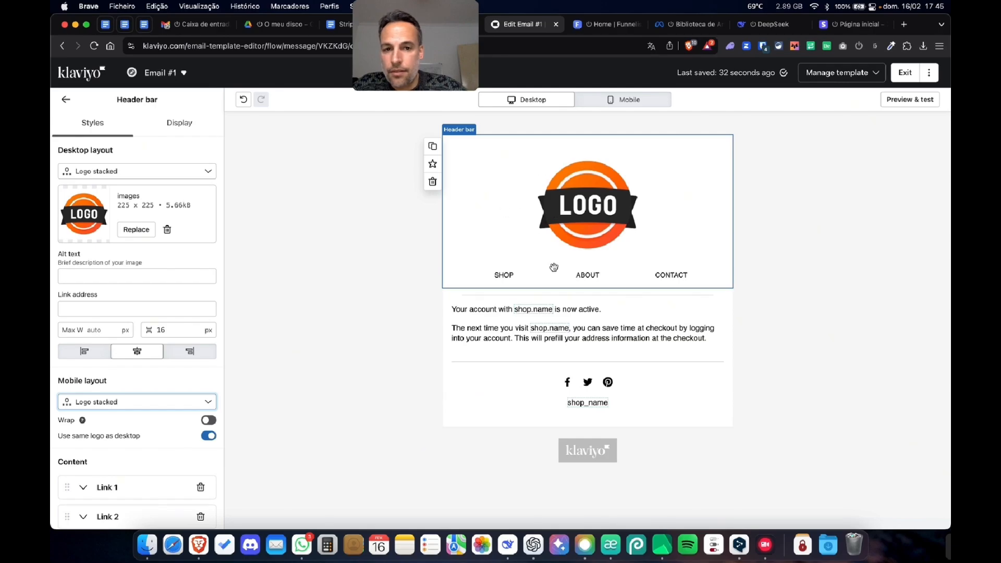
- Duplicate the header bar, making the lower copy visible on mobile only and the upper one on desktop only
left_click(433, 147)
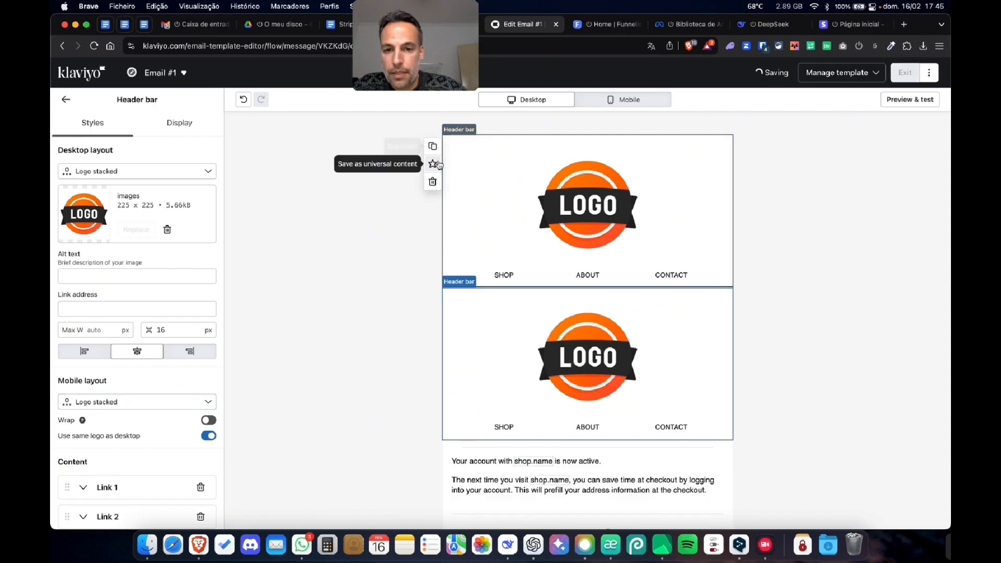
left_click(179, 123)
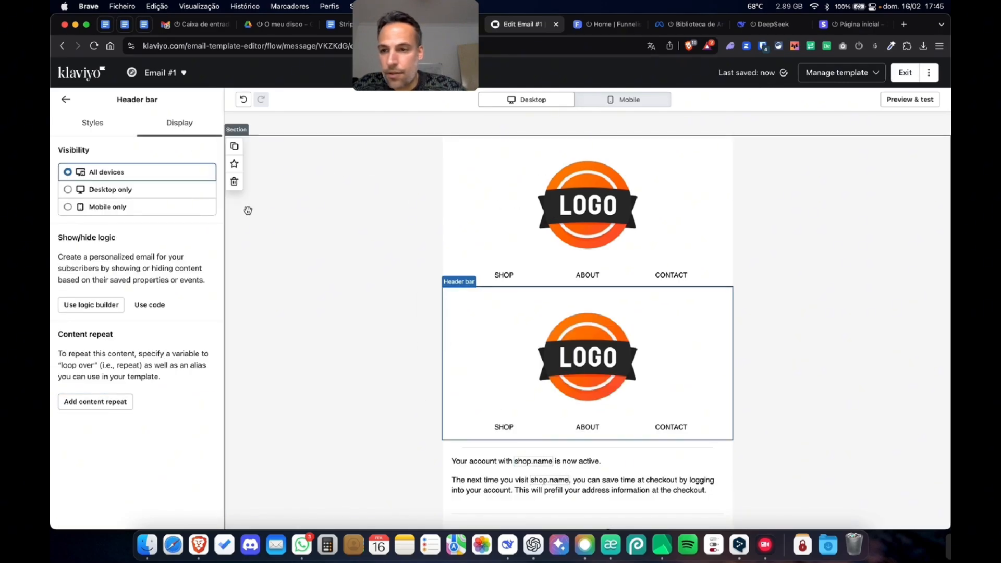
left_click(110, 189)
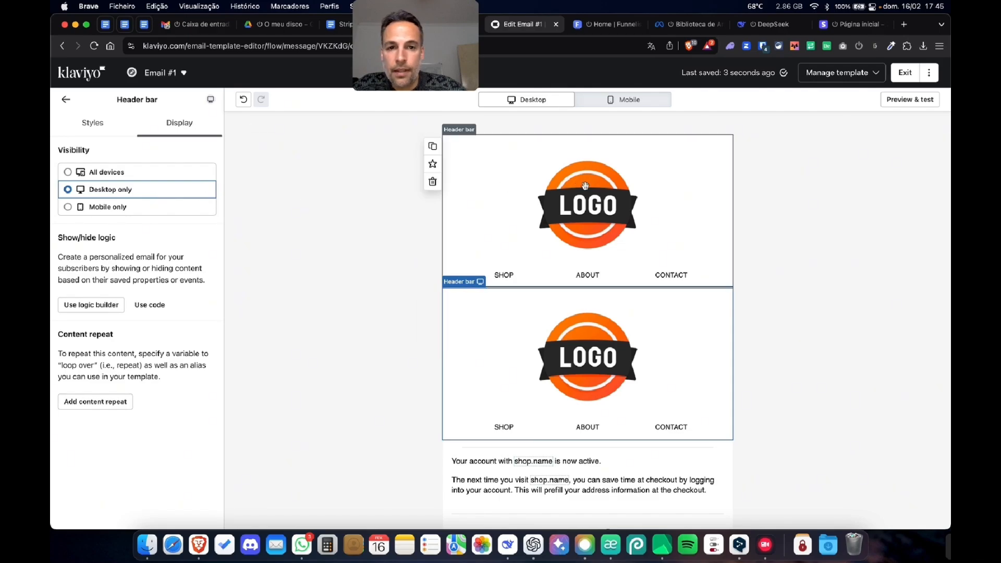
left_click(159, 207)
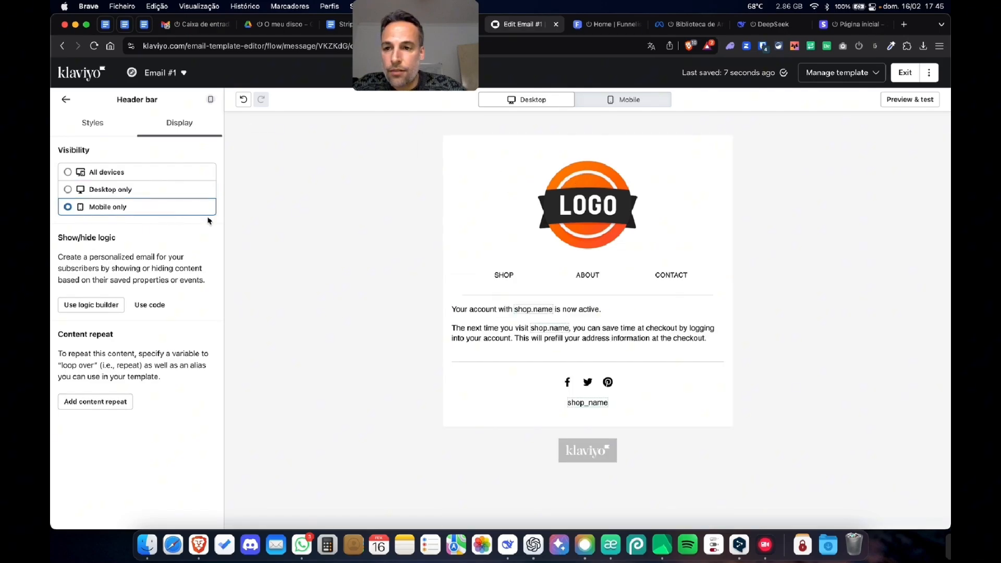
left_click(646, 101)
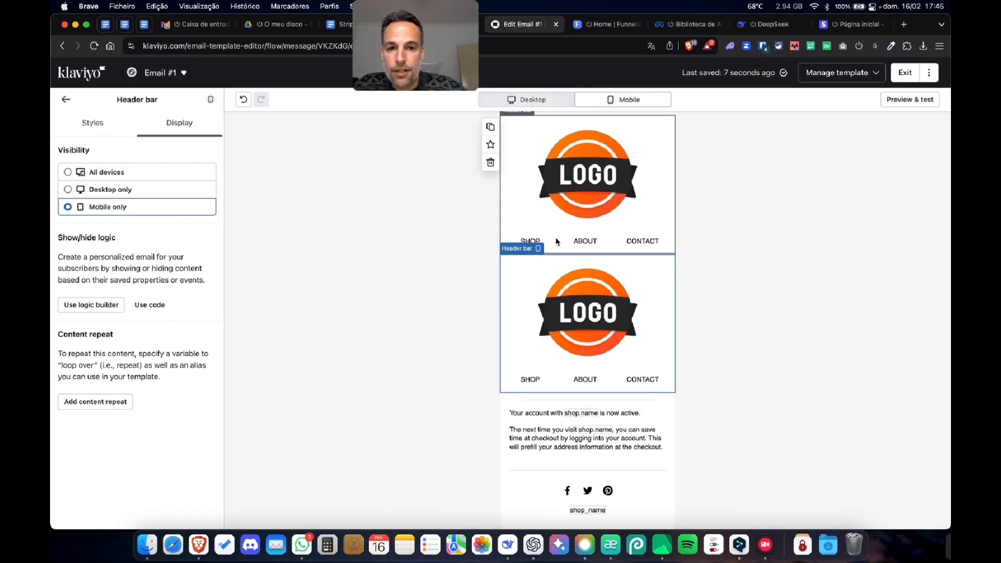
left_click(94, 190)
- Add a fourth link with the text "NEW" to the desktop-only header bar and compare the desktop and mobile views
left_click(102, 132)
scroll(161, 402, "down", 5)
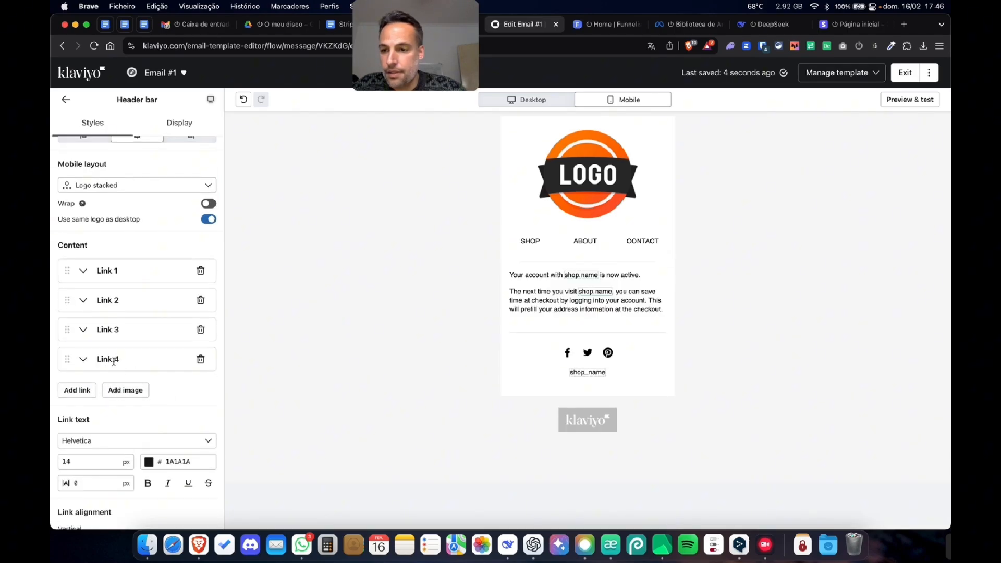
left_click(83, 358)
left_click(126, 389)
key("BackSpace")
key("BackSpace")
key("BackSpace")
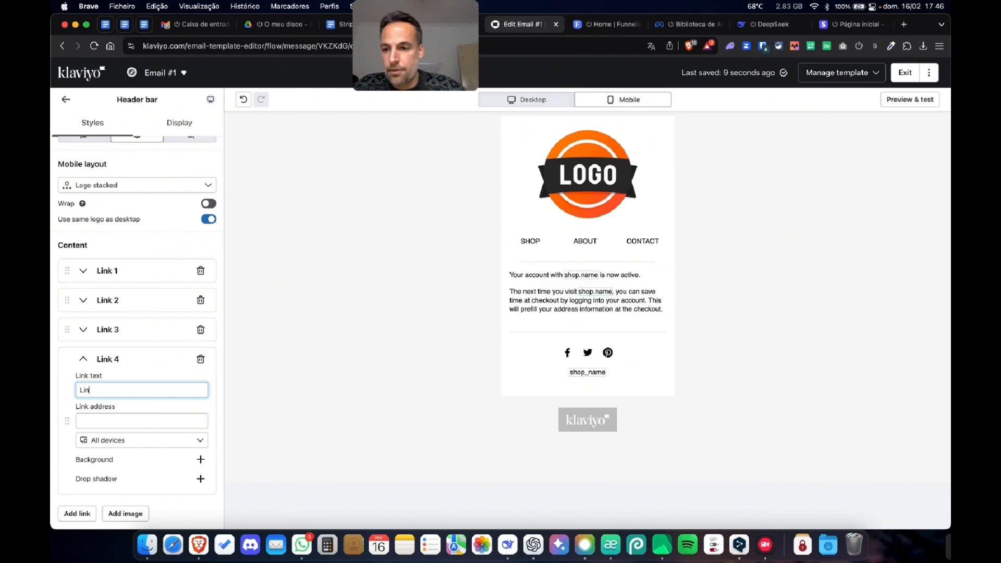
type("NEW")
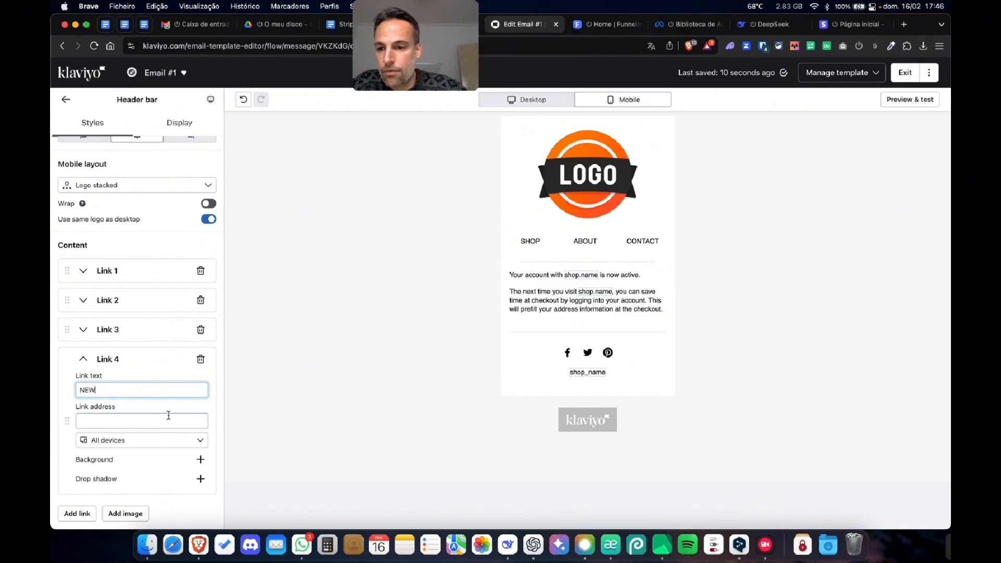
left_click(222, 406)
left_click(87, 515)
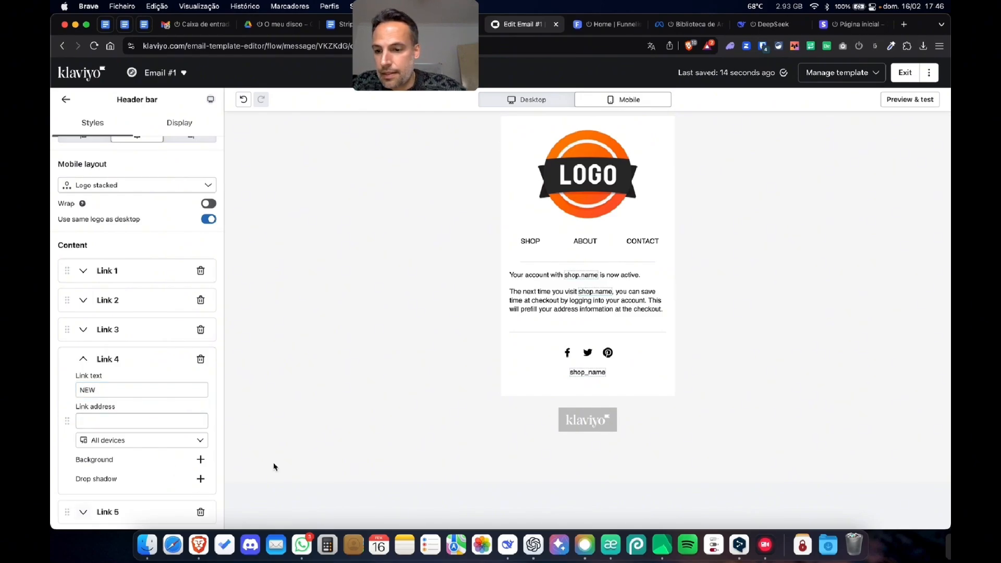
left_click(201, 512)
left_click(528, 101)
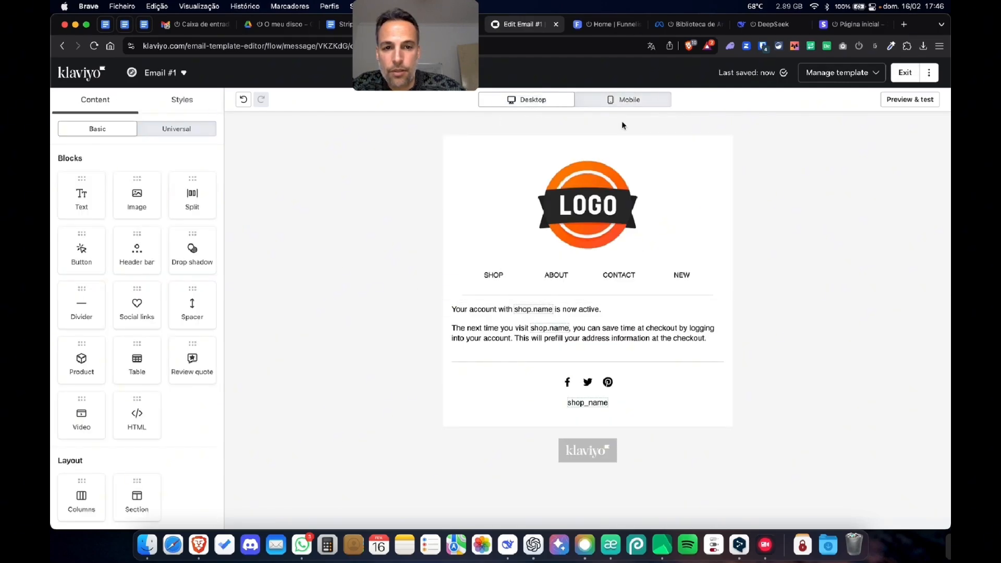
left_click(617, 100)
left_click(526, 101)
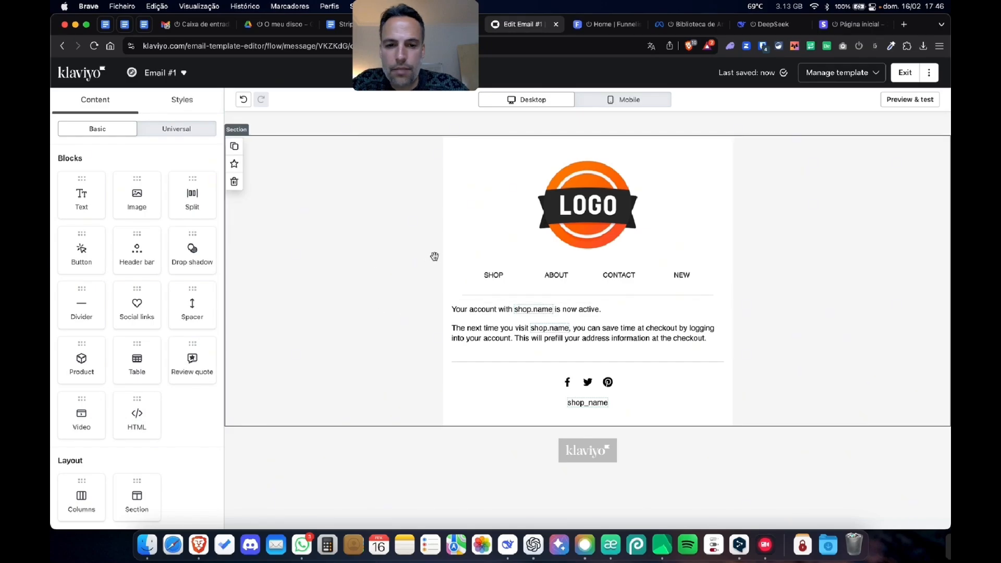
- Replace the email's body text with the Email 1 message copied from the "Stripe anti-dispute automation flow" Google Docs document, pasted as text only
left_click(665, 318)
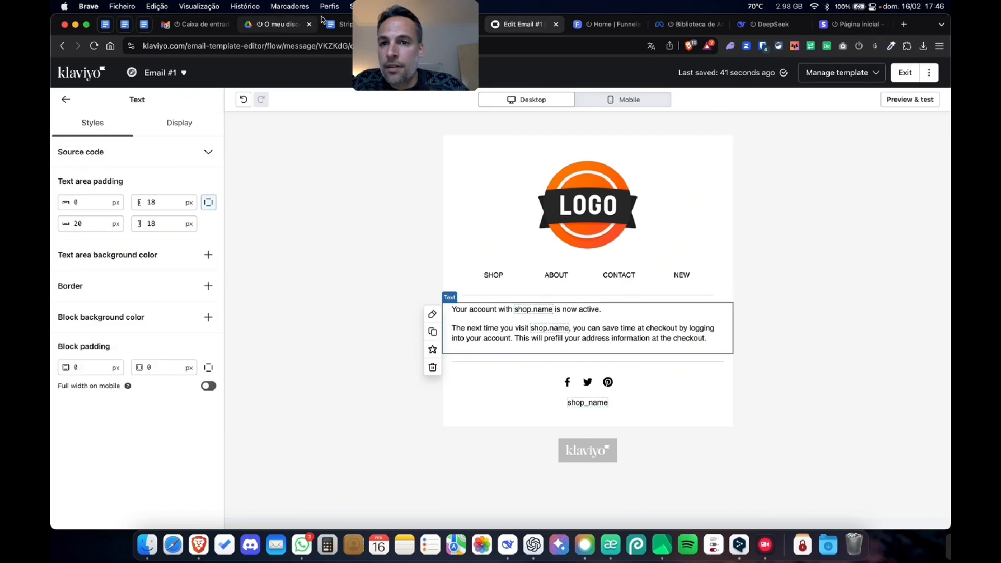
left_click(336, 24)
scroll(417, 240, "down", 10)
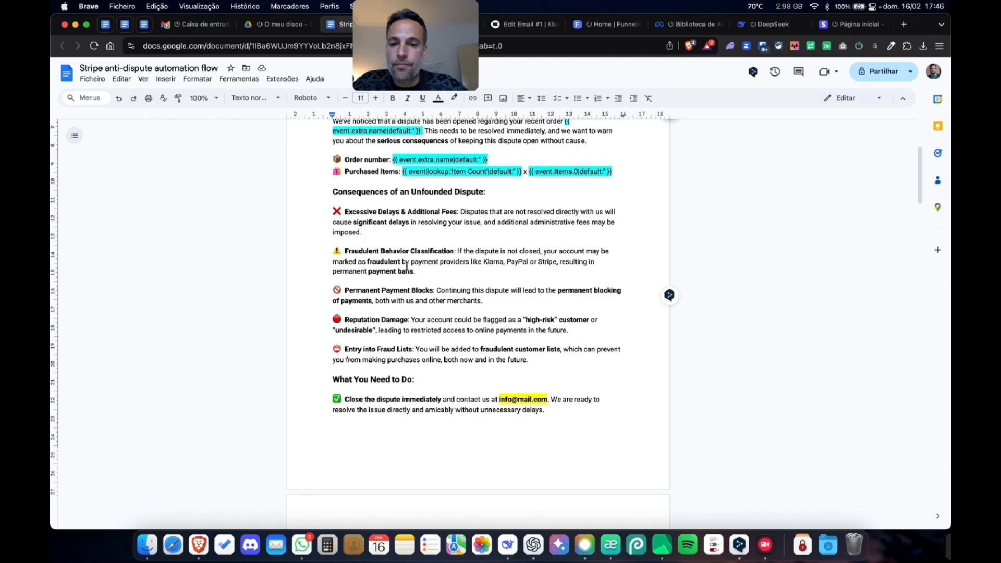
left_click_drag(381, 448, 328, 280)
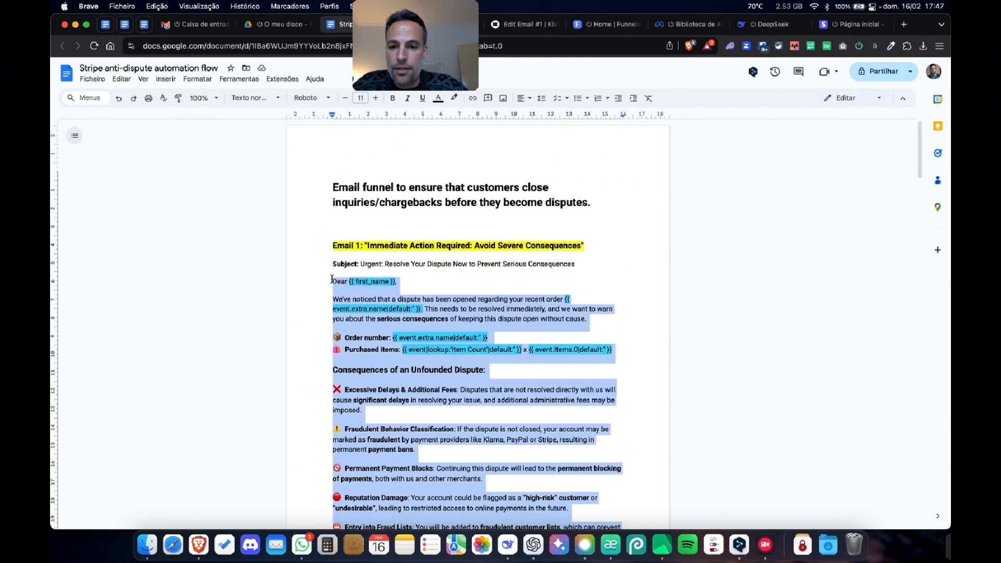
key("super+c")
left_click(524, 24)
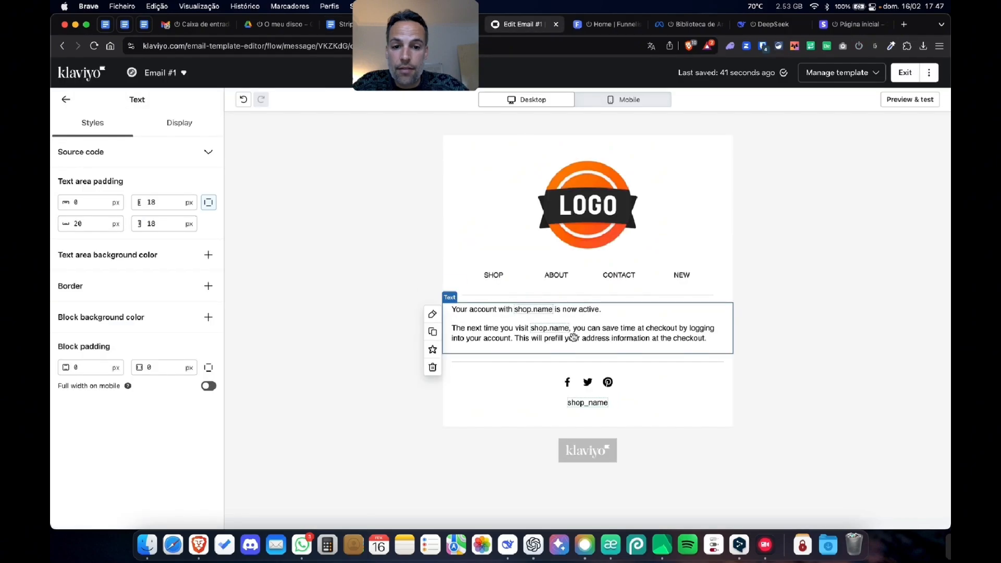
left_click(623, 339)
key("super+a")
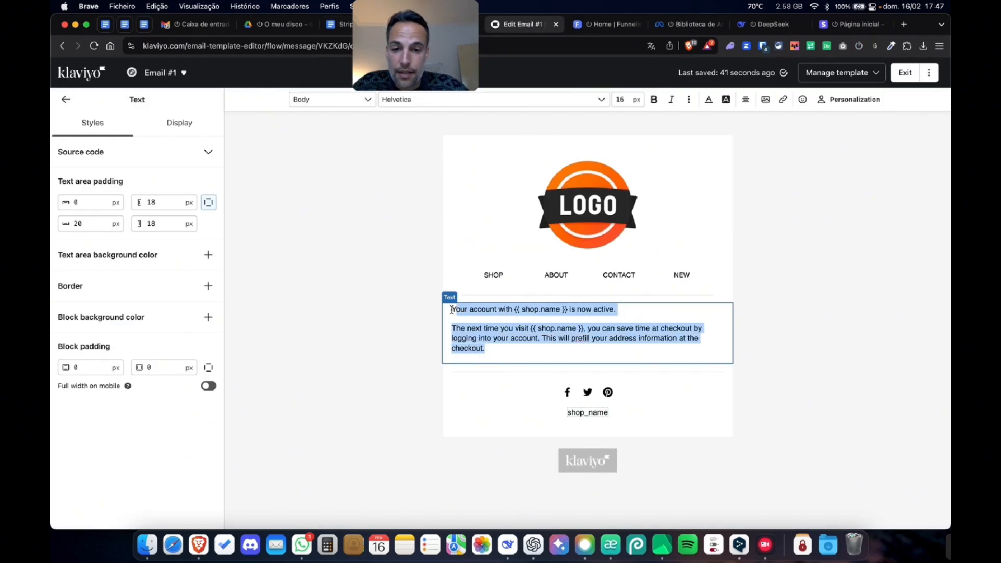
key("super+v")
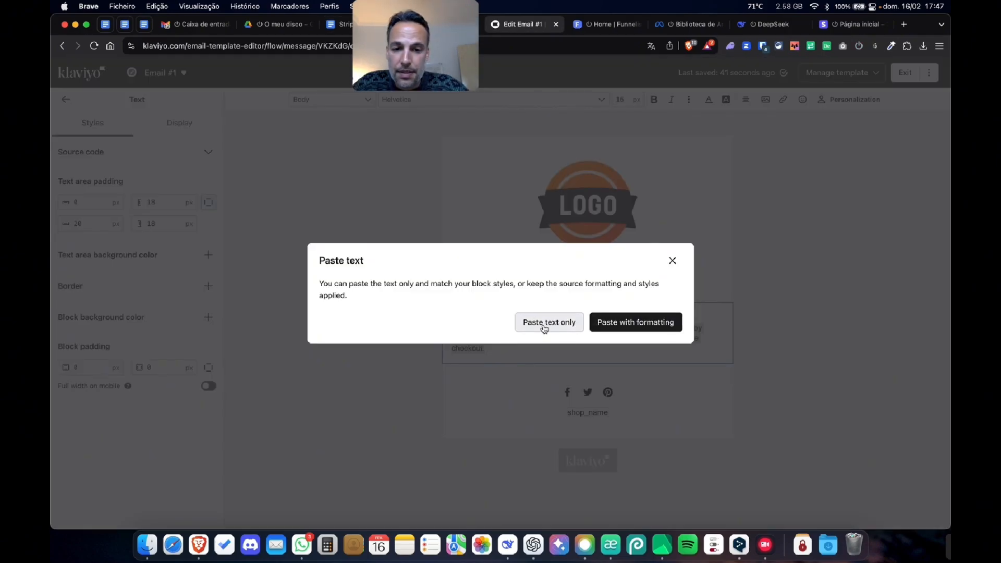
left_click(550, 323)
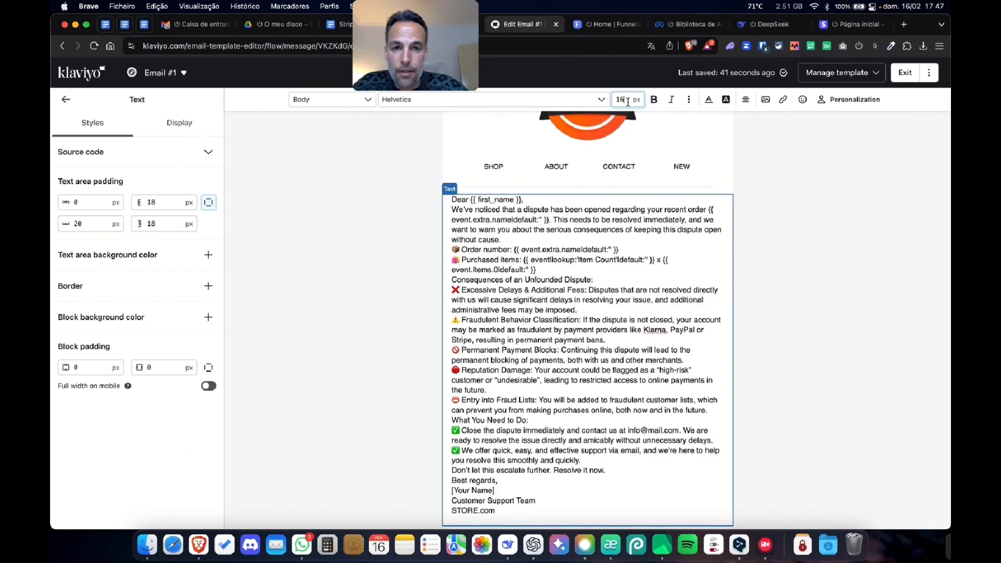
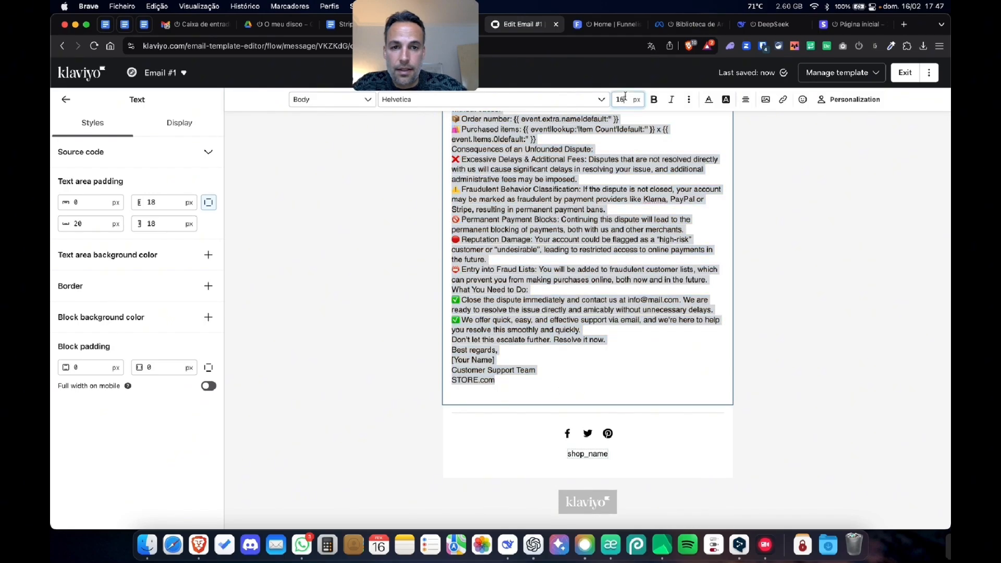
- Set the body text size to 18 px and add blank lines before "Best regards," and around the "What You Need to Do:" heading
type("18")
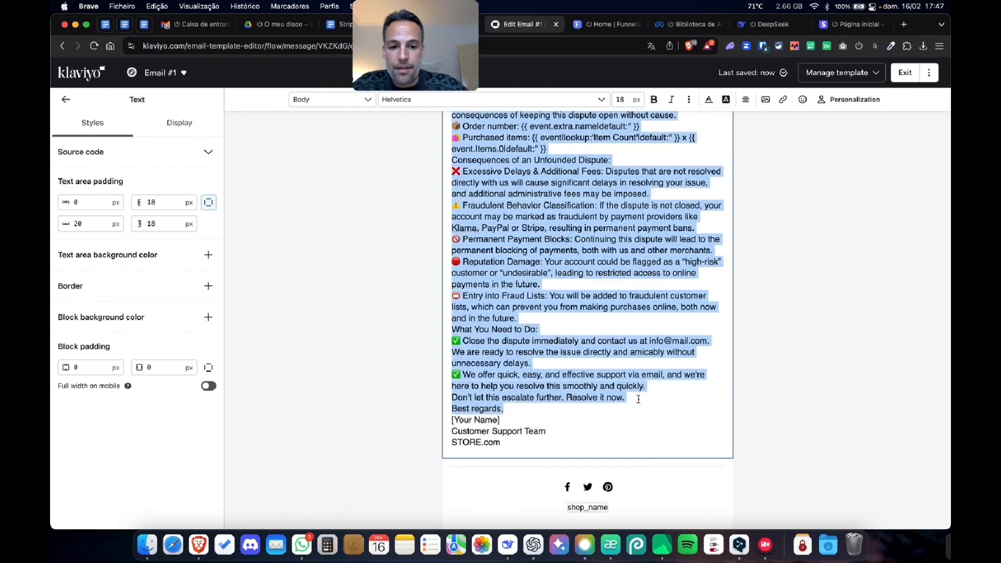
left_click(637, 398)
key("Return")
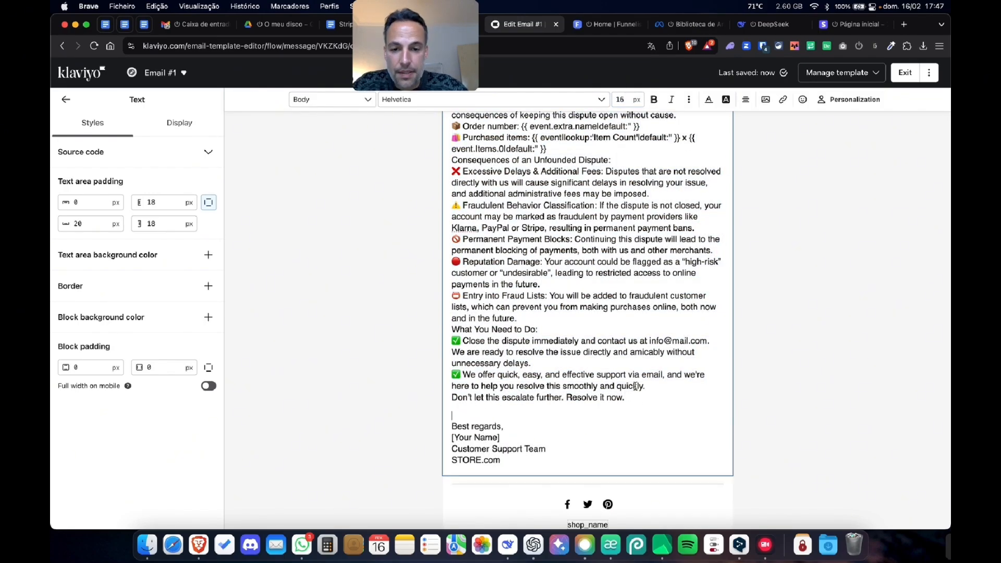
left_click(563, 317)
key("Return")
- Insert blank lines after the greeting, the opening paragraph, the purchased items and the "Consequences of an Unfounded Dispute:" heading
key("Return")
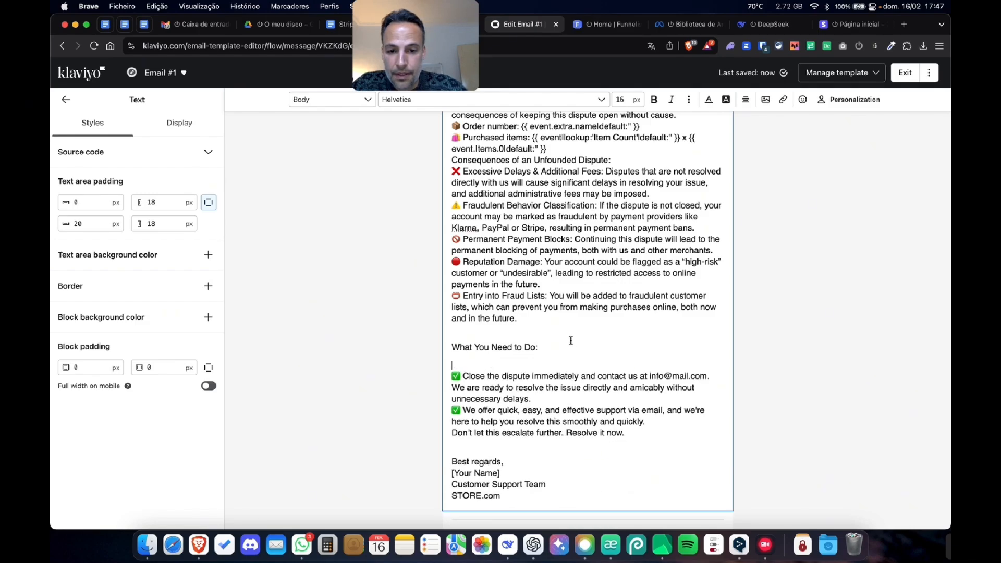
scroll(574, 344, "up", 5)
left_click(578, 218)
key("Return")
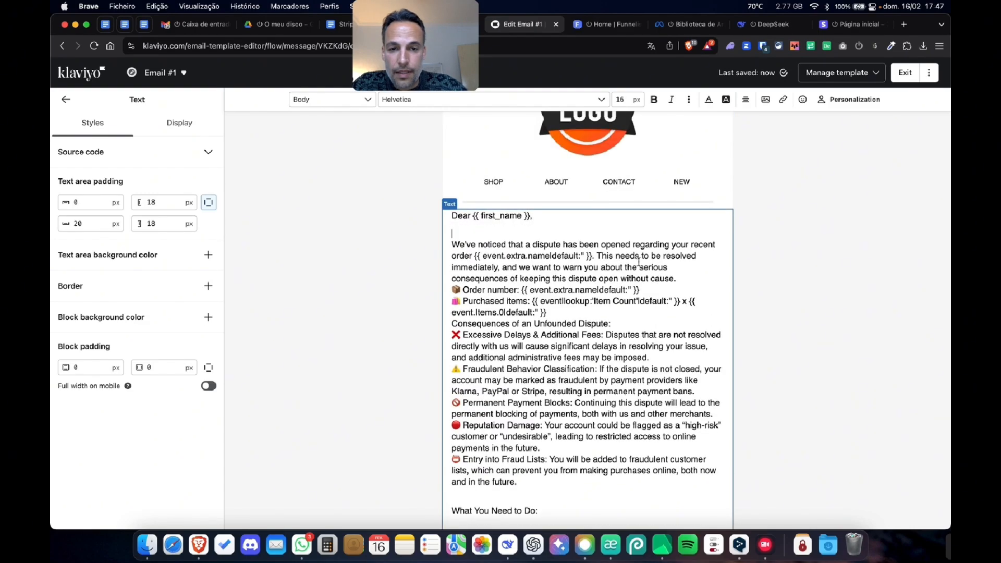
left_click(677, 276)
key("Return")
left_click(663, 330)
key("Return")
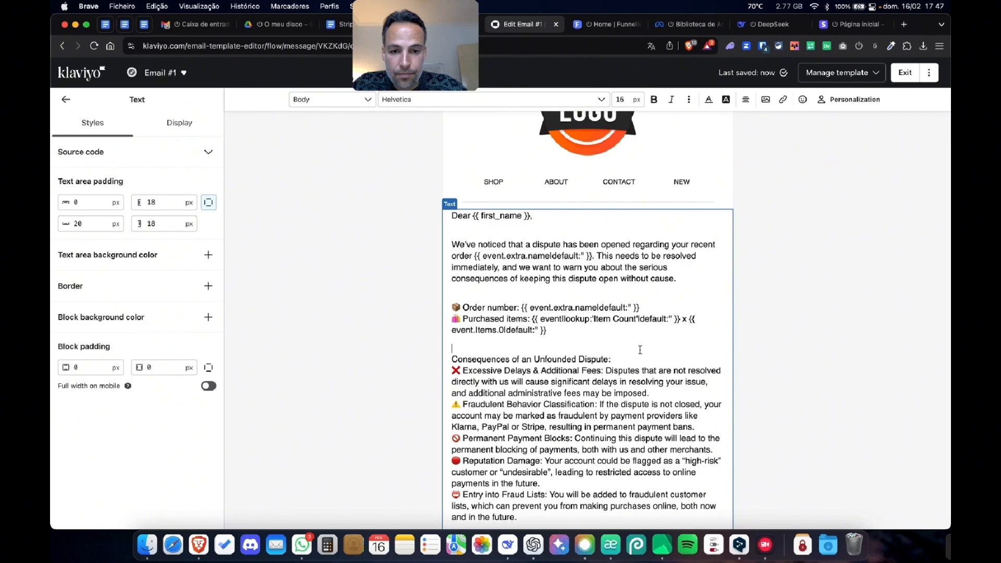
left_click(638, 355)
key("Return")
- Separate the five consequence items and the two checkmarked items under "What You Need to Do:" with blank lines
scroll(637, 359, "down", 5)
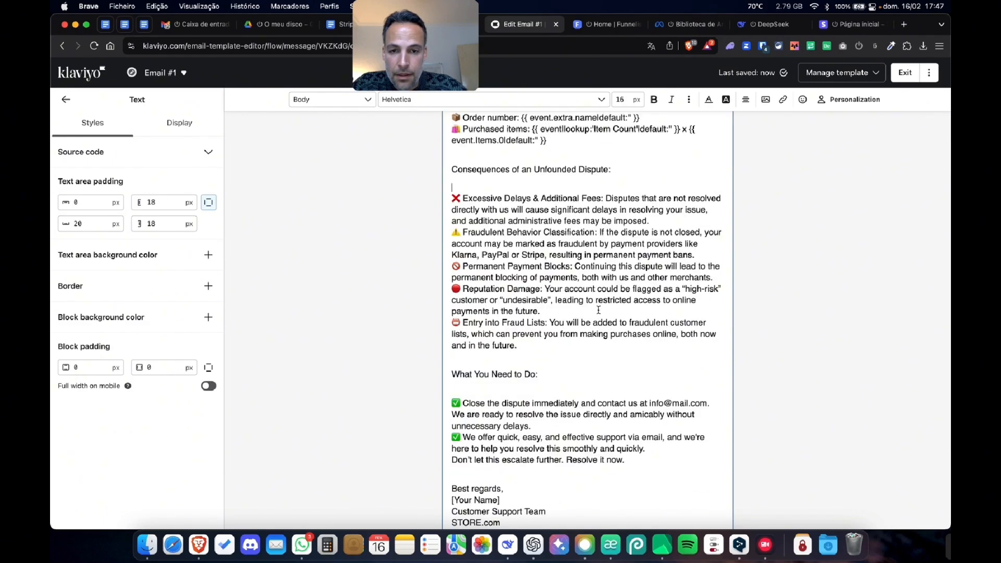
left_click(678, 221)
key("Return")
key("Return")
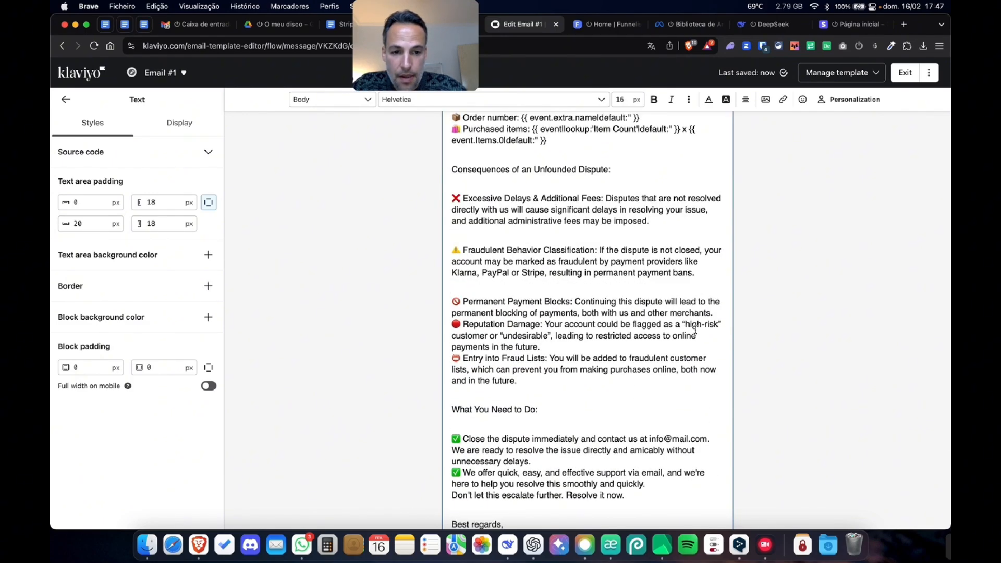
left_click(712, 311)
key("Return")
left_click(660, 360)
key("Return")
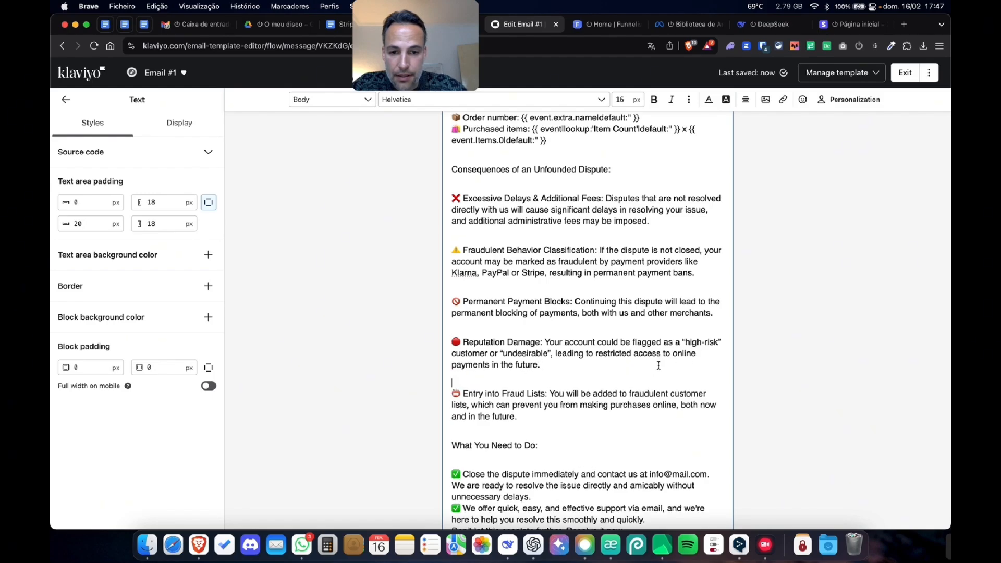
scroll(588, 380, "down", 5)
left_click(543, 322)
key("Return")
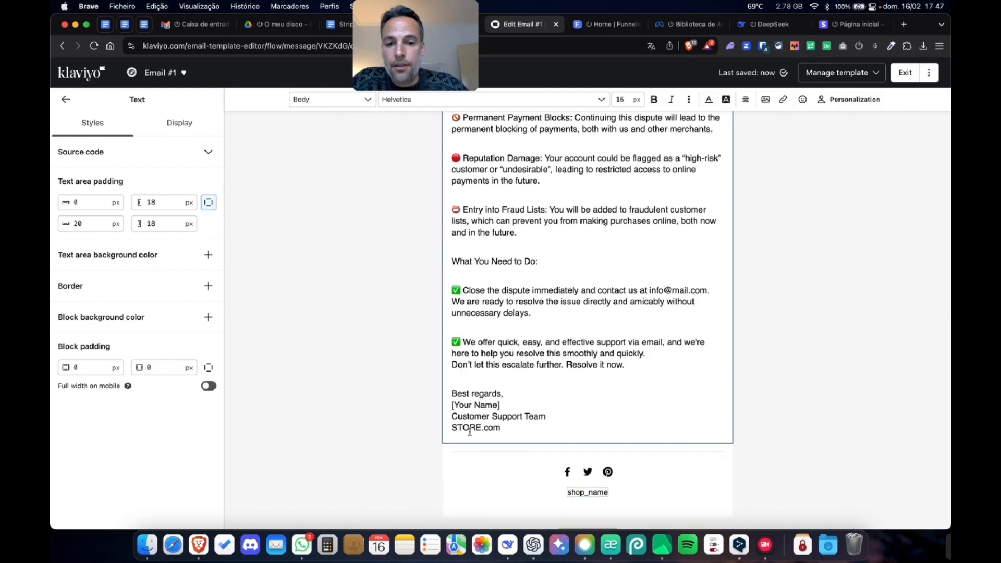
- Highlight in turn the STORE, [Your Name] and contact e-mail placeholders in the message to point out what needs customizing
double_click(468, 428)
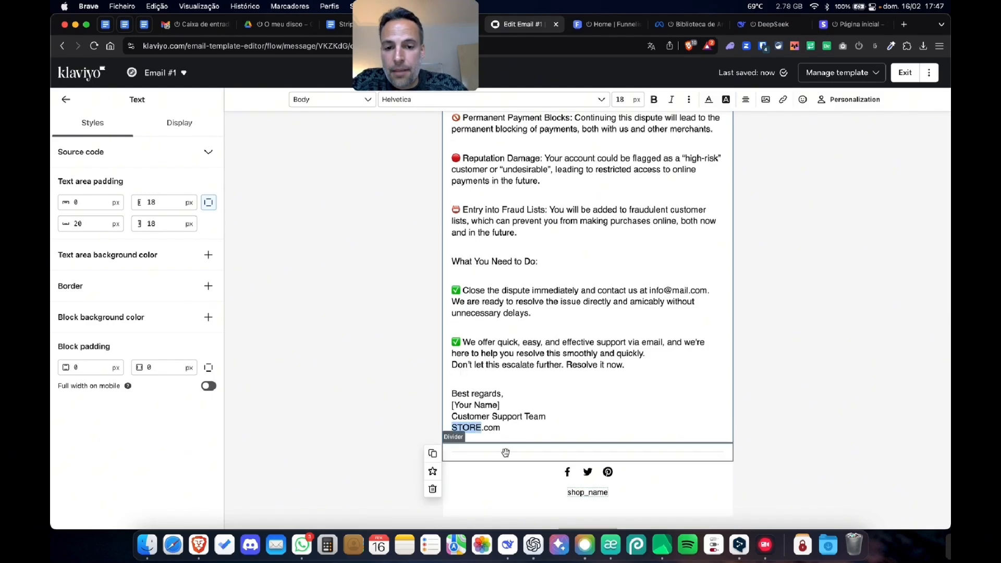
triple_click(482, 406)
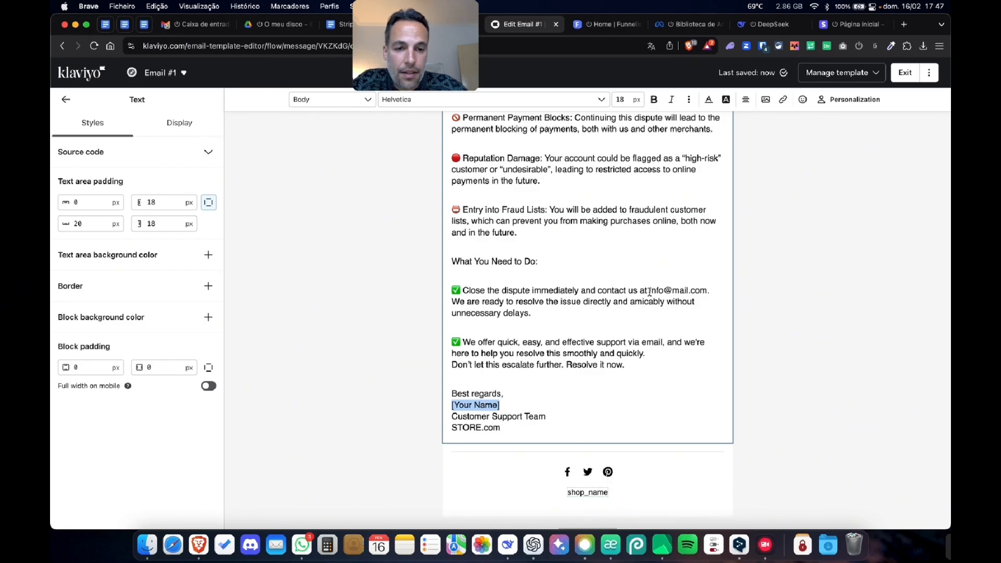
left_click_drag(650, 293, 702, 291)
scroll(601, 304, "up", 3)
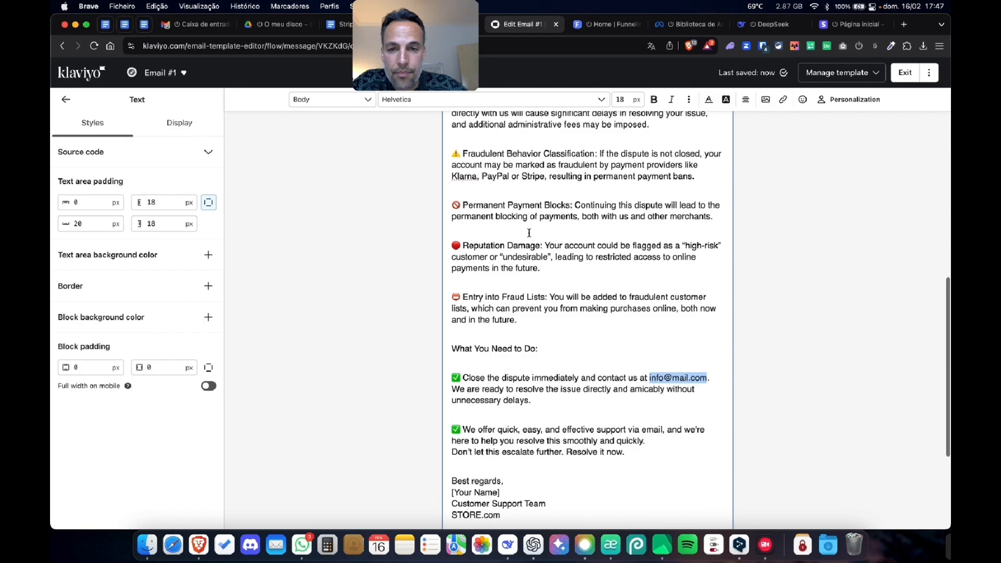
- Switch to the "Stripe anti-dispute automation flow" Google Docs document and examine the blue and yellow highlighted placeholders of Email 1
left_click(330, 24)
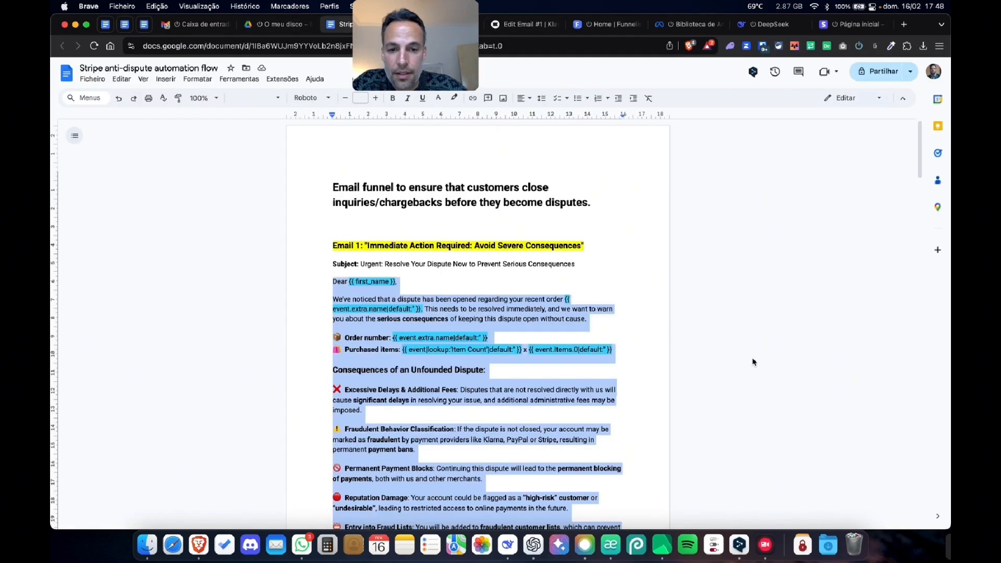
scroll(753, 362, "down", 8)
left_click(486, 331)
scroll(497, 362, "down", 6)
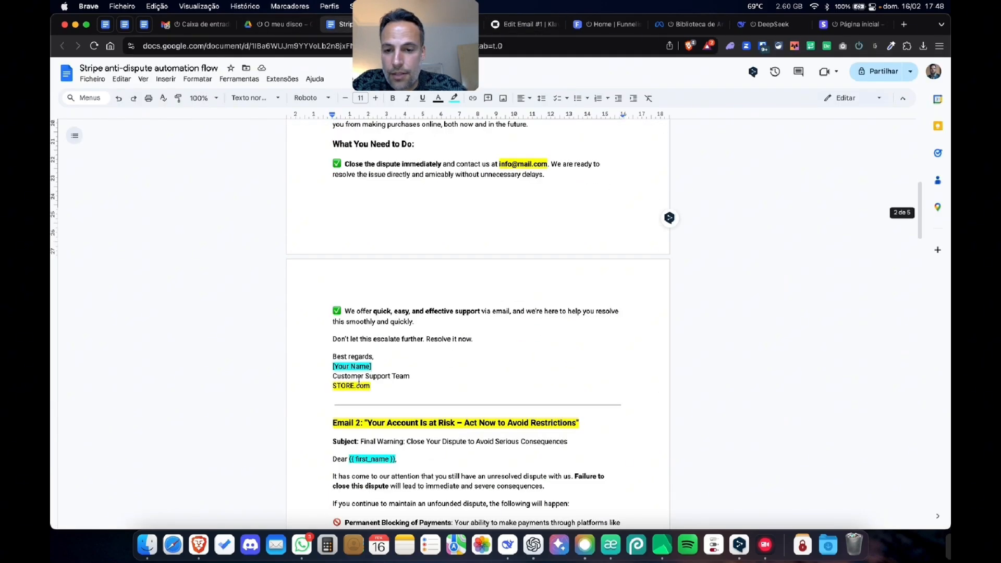
scroll(396, 347, "up", 11)
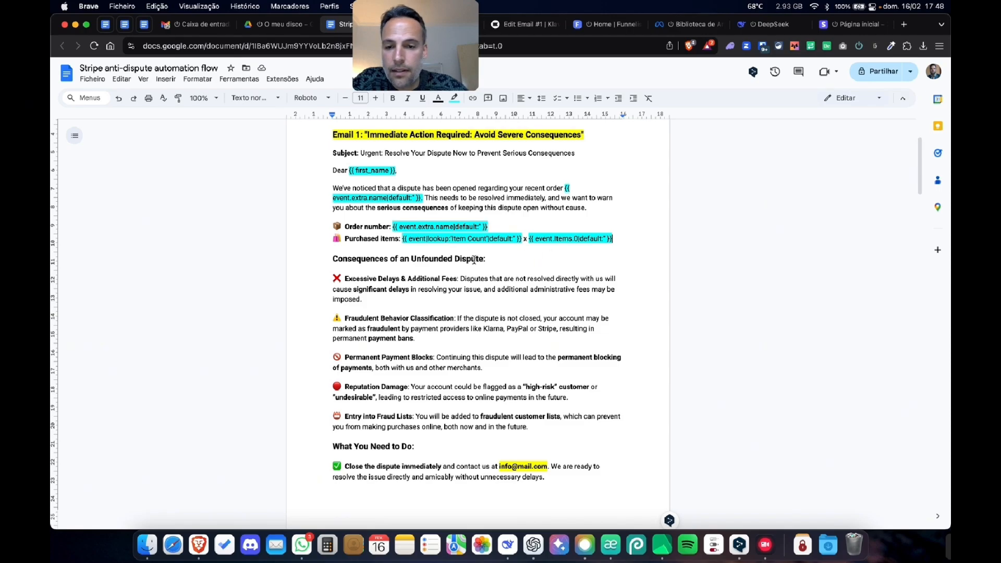
scroll(473, 259, "down", 4)
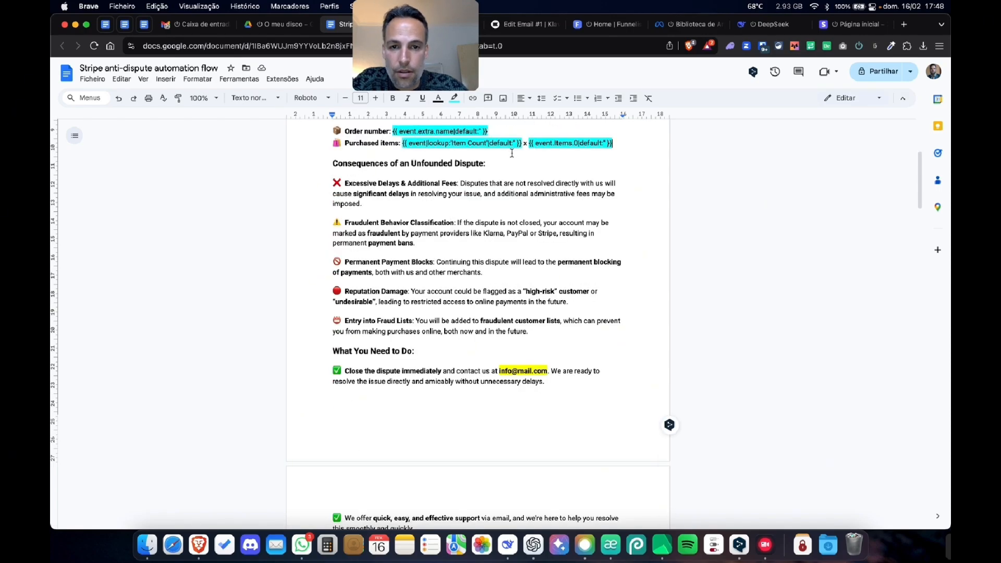
scroll(557, 471, "up", 4)
scroll(553, 465, "down", 3)
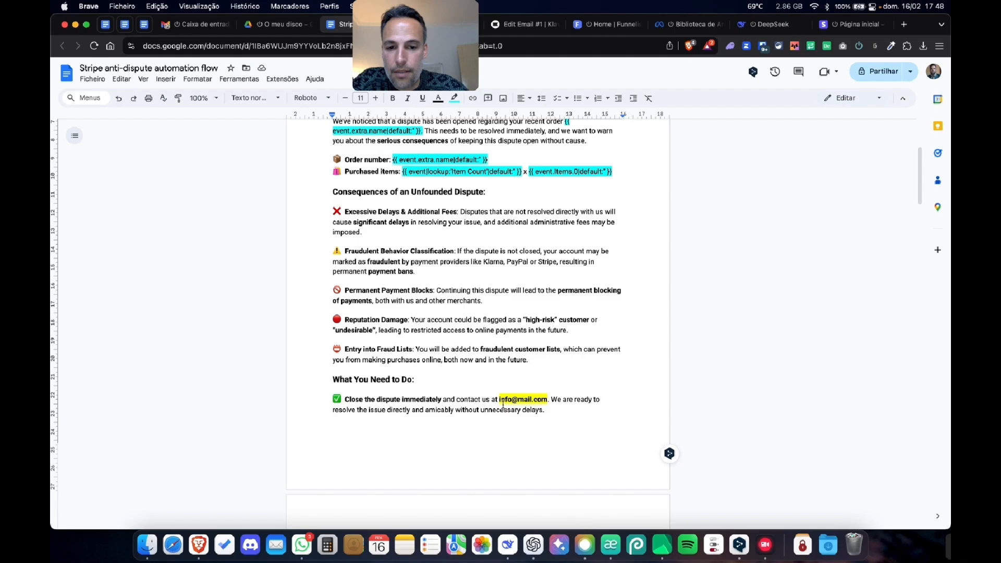
scroll(439, 377, "down", 8)
scroll(417, 313, "up", 8)
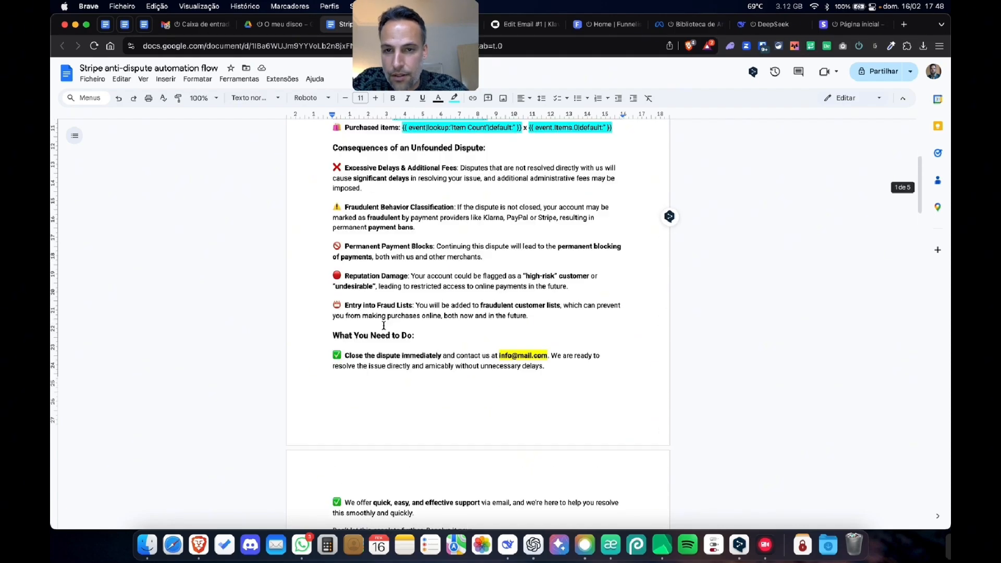
scroll(417, 311, "down", 20)
scroll(417, 310, "up", 20)
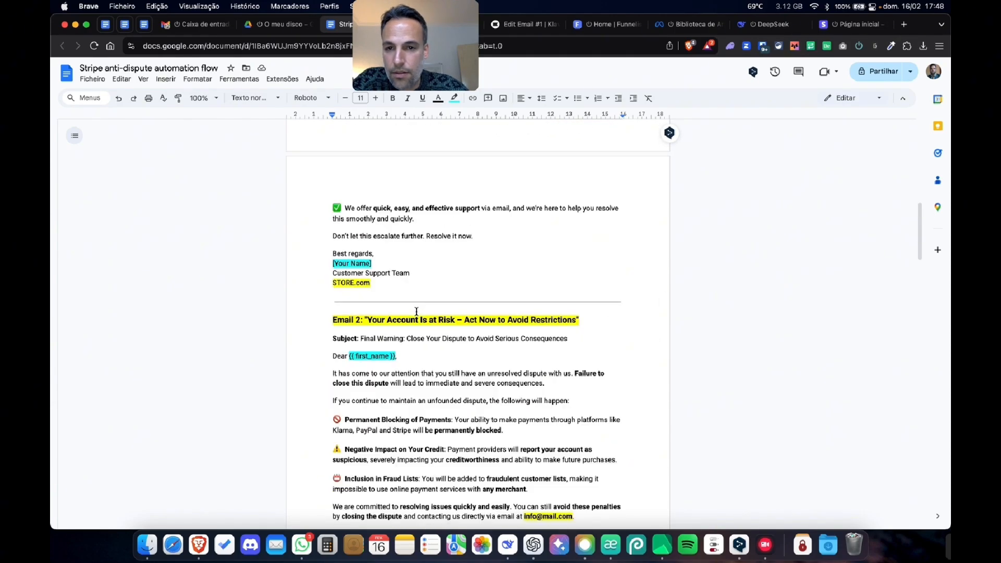
scroll(416, 310, "up", 8)
- Return to the Klaviyo email editor, leave the text block and review the whole message down to the footer
left_click(511, 30)
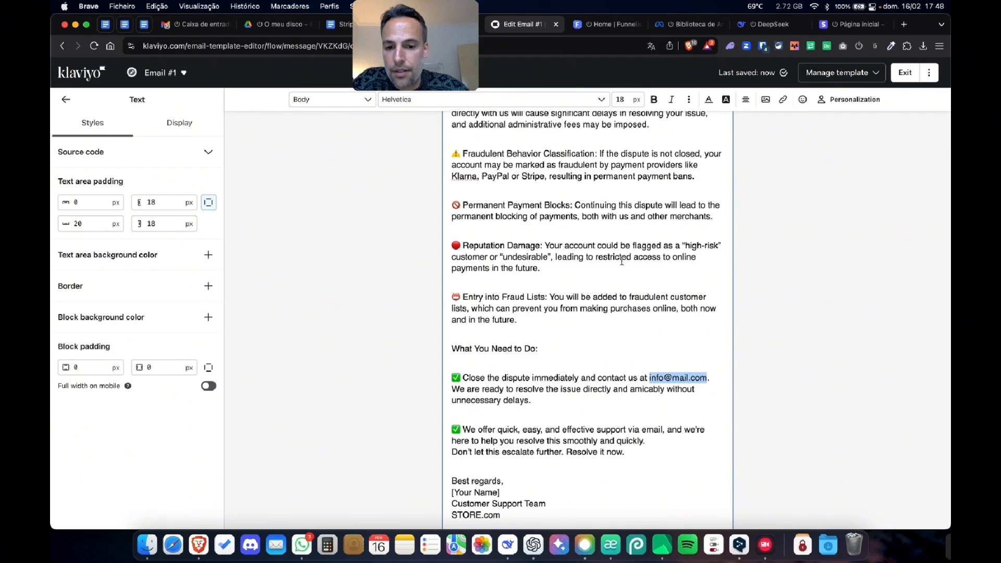
left_click(794, 376)
scroll(630, 282, "up", 6)
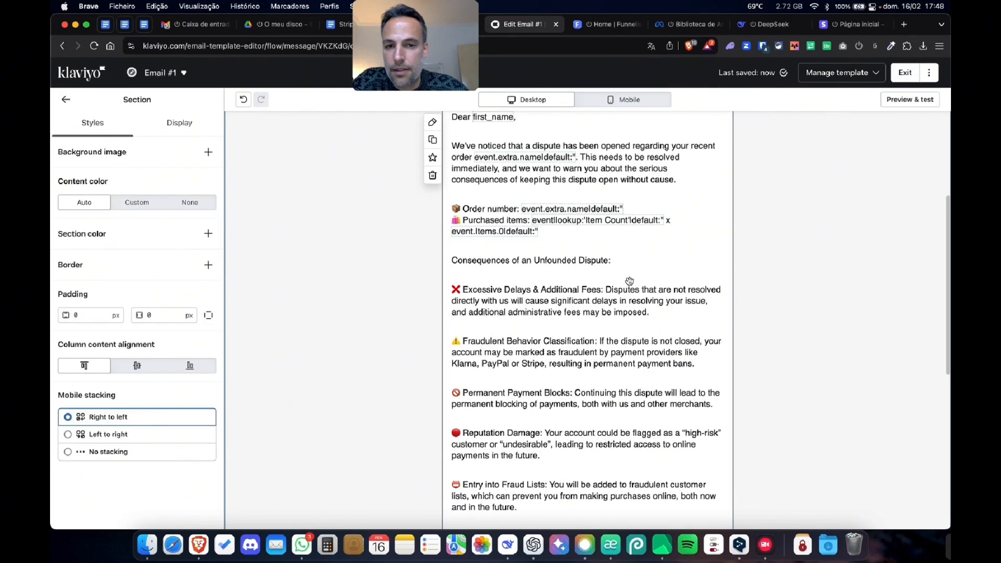
scroll(613, 293, "down", 7)
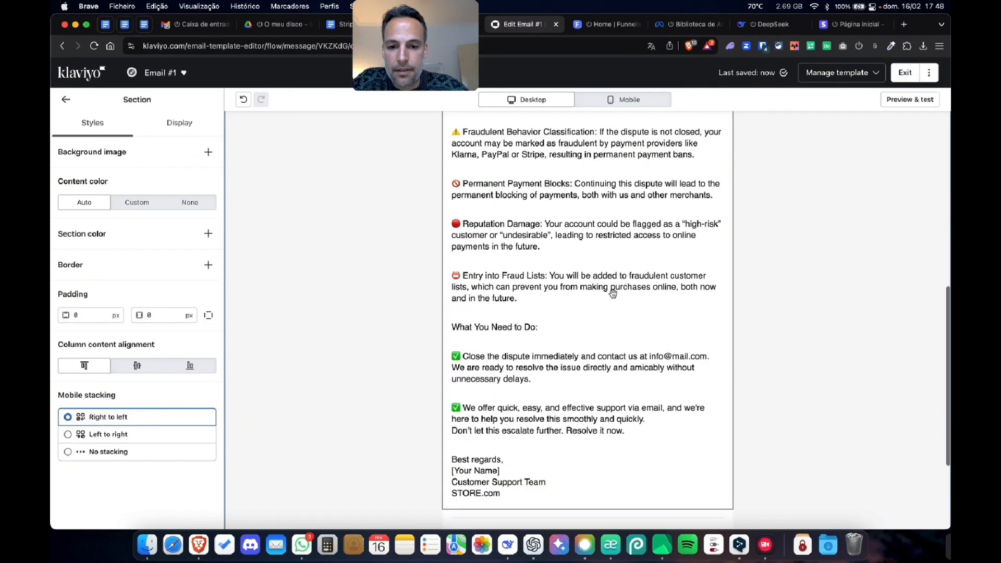
scroll(613, 293, "down", 4)
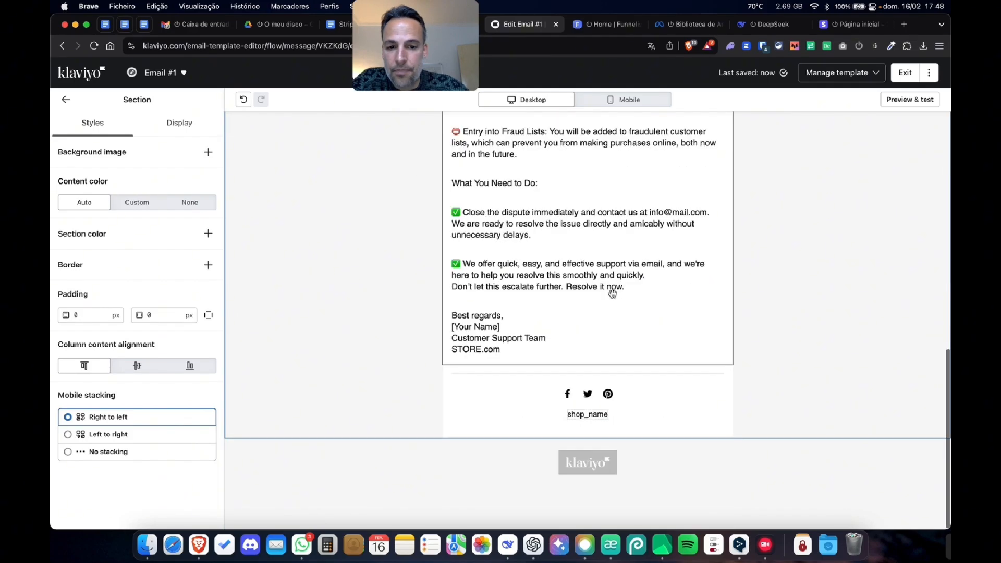
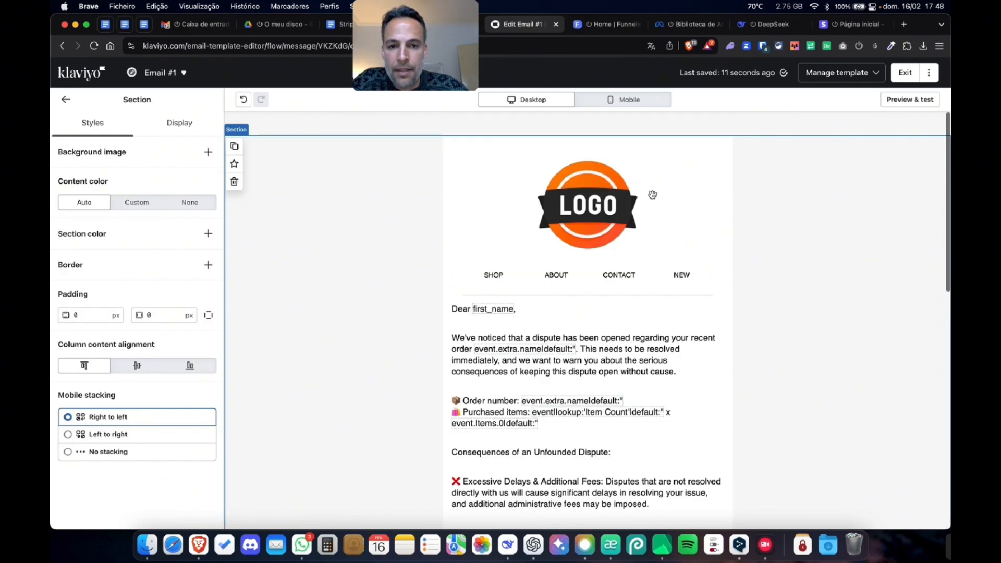
- Review the finished message once more and exit the email editor back to the Email #1 content page
scroll(628, 368, "down", 14)
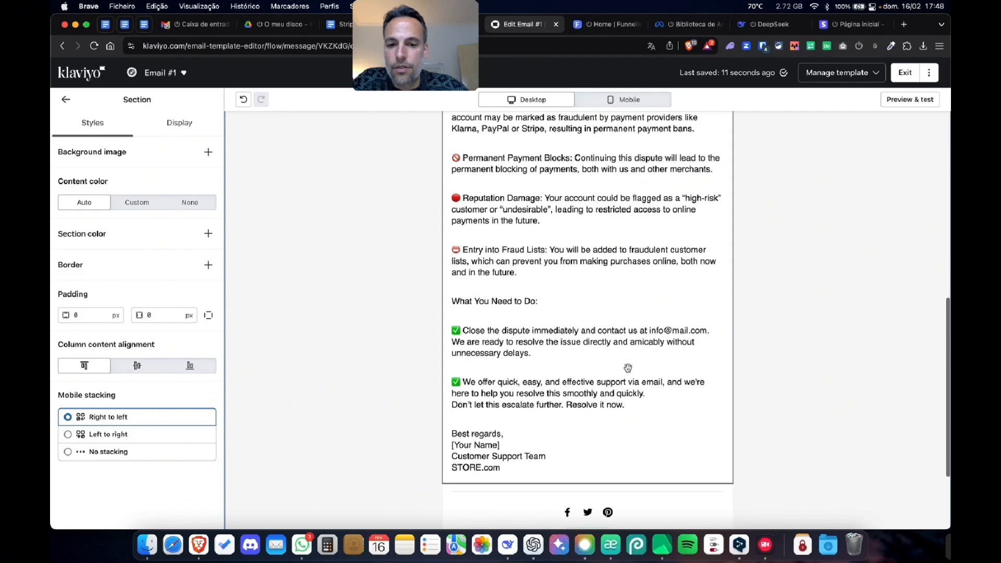
scroll(628, 368, "up", 14)
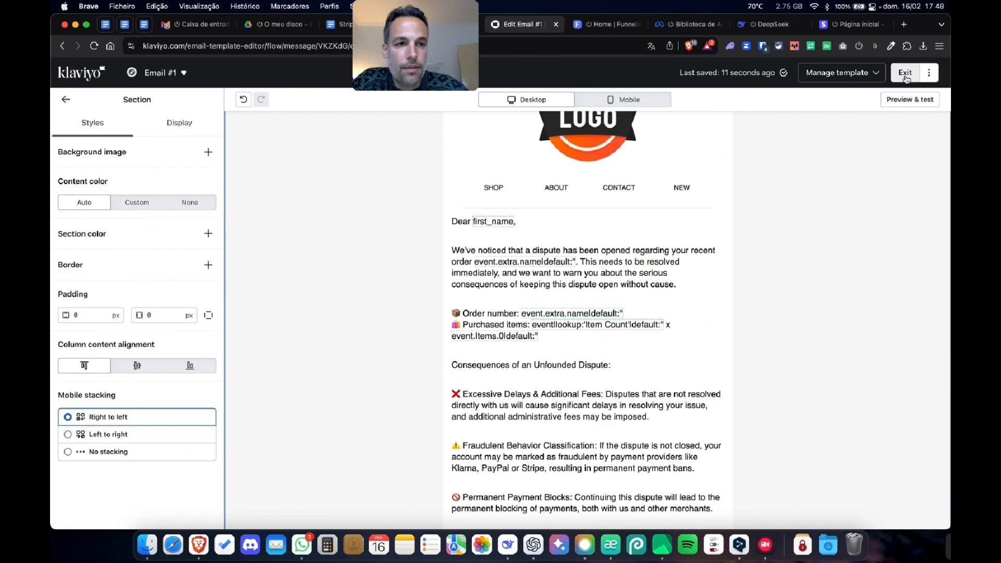
left_click(905, 74)
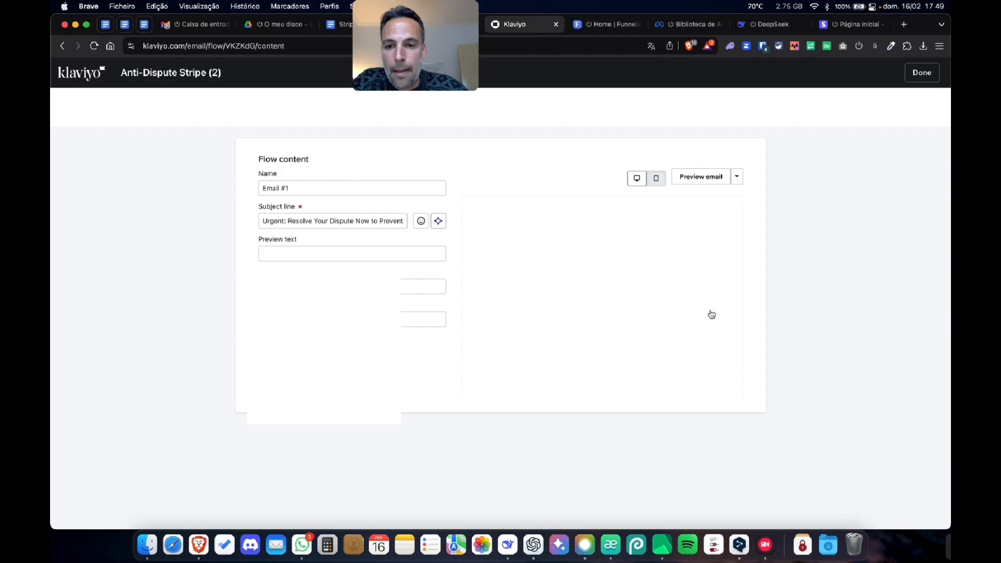
- Rename Email #1 as "Immediate Action Required: Avoid Severe Consequences", copied from the Google Docs document, and return to the flow
left_click(339, 24)
scroll(422, 210, "up", 4)
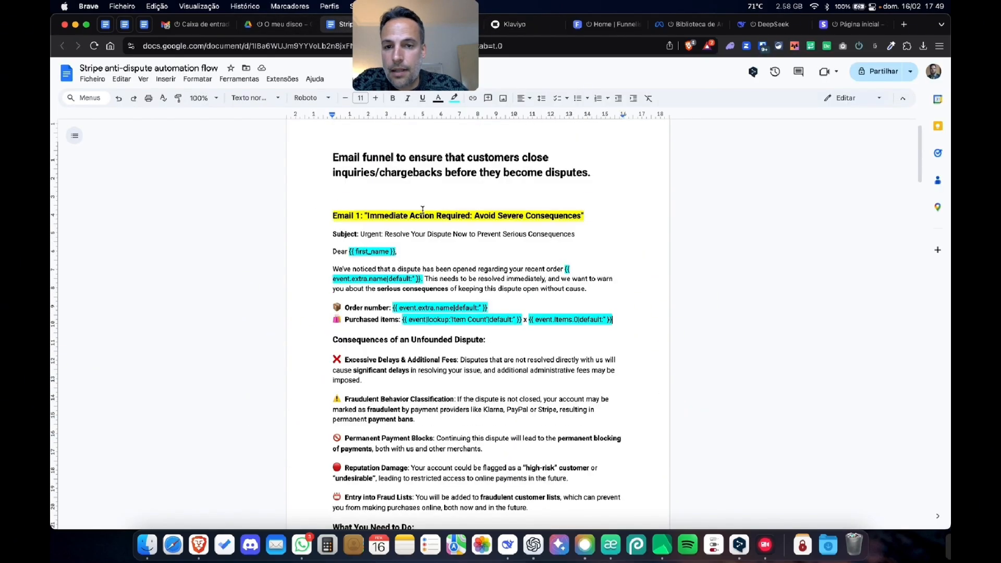
left_click_drag(582, 217, 368, 216)
key("super+c")
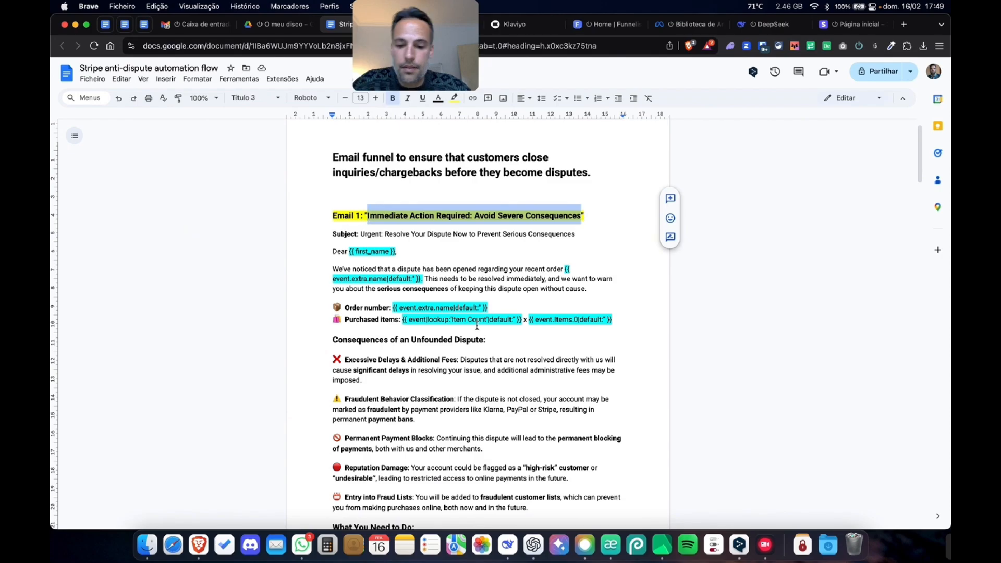
left_click(508, 24)
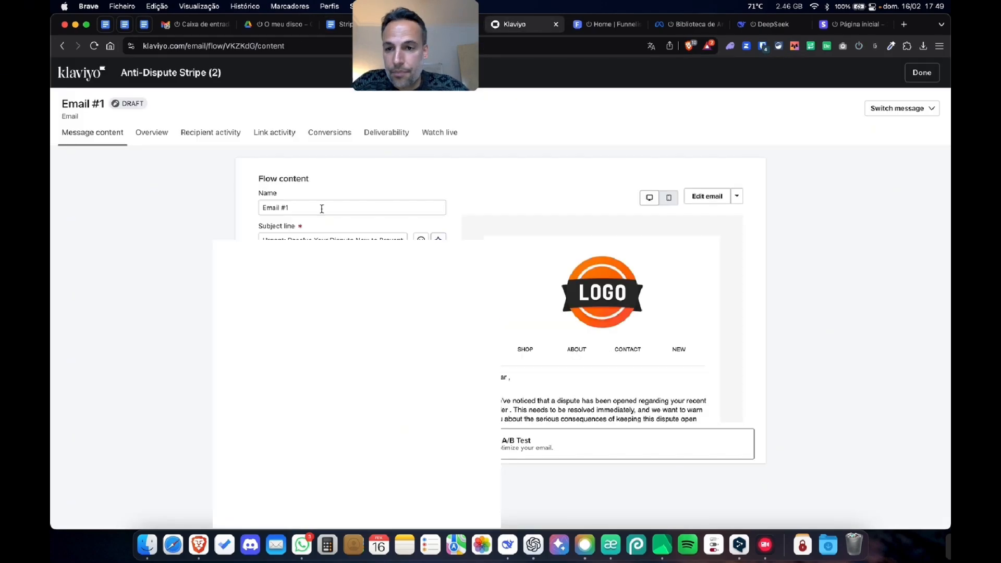
scroll(318, 214, "up", 5)
scroll(320, 205, "down", 5)
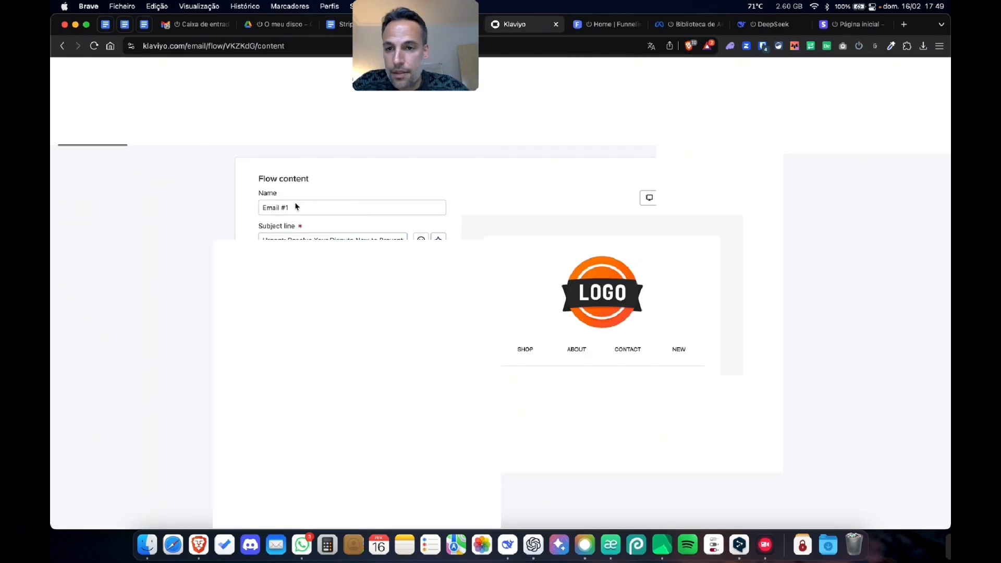
double_click(294, 205)
key("super+a")
key("super+v")
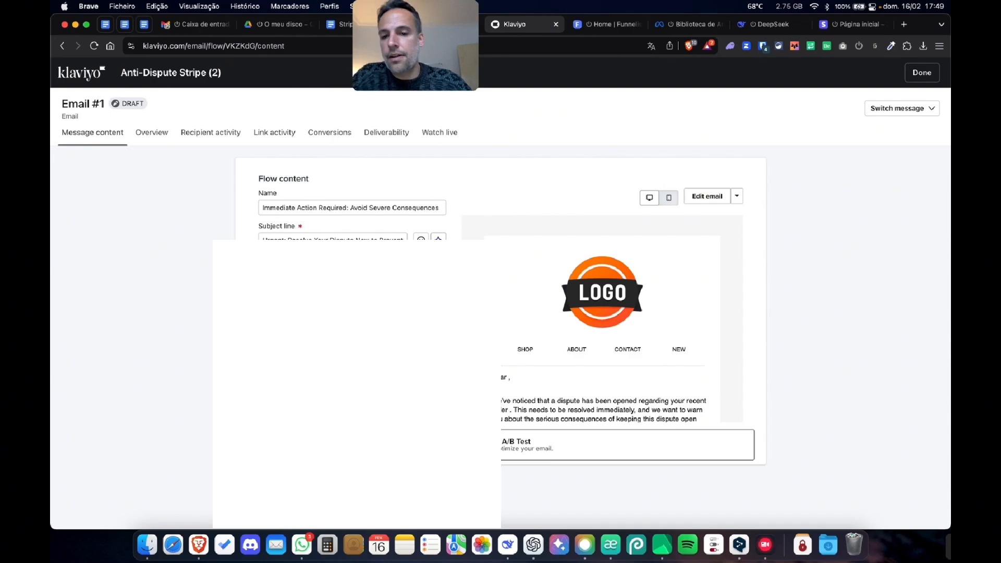
left_click(922, 73)
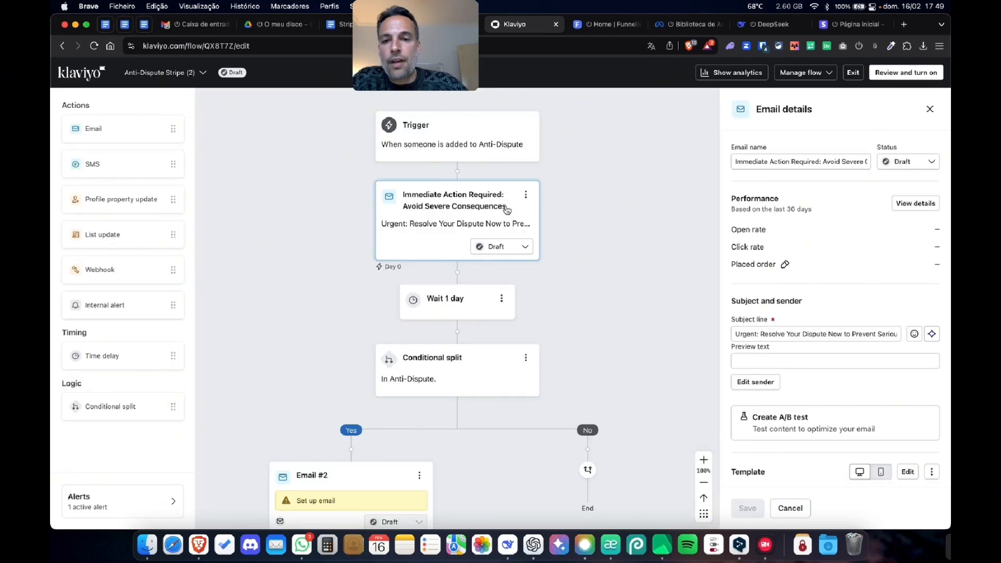
- Save the first email's content as a reusable template named "TEST TEMPLATE"
scroll(817, 308, "down", 5)
scroll(816, 311, "down", 6)
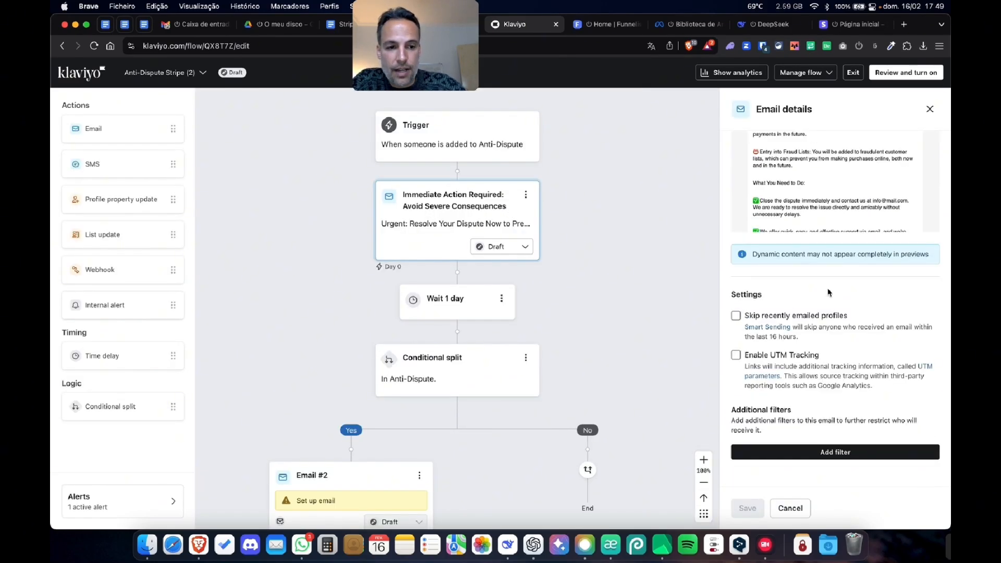
scroll(907, 290, "up", 3)
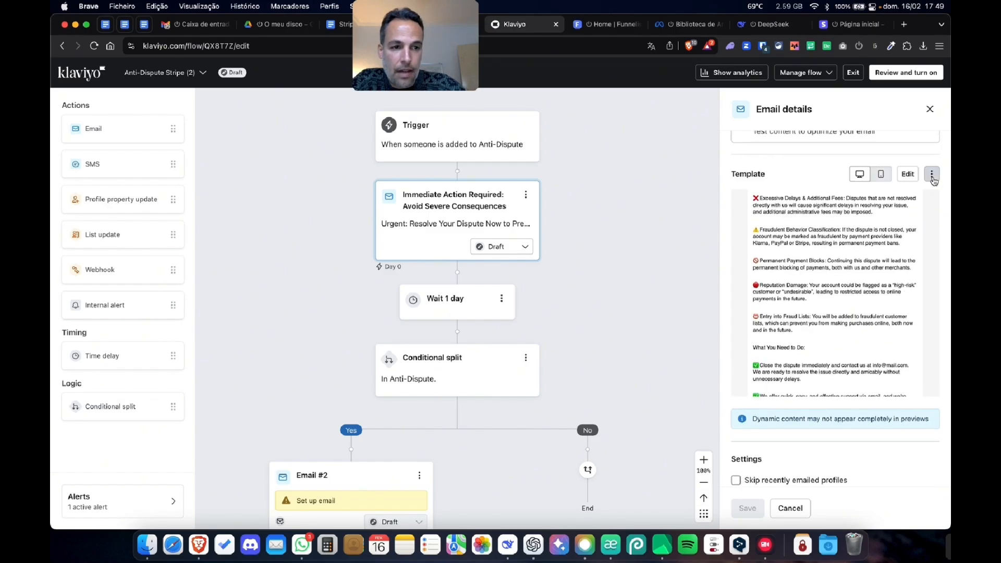
left_click(932, 174)
left_click(908, 236)
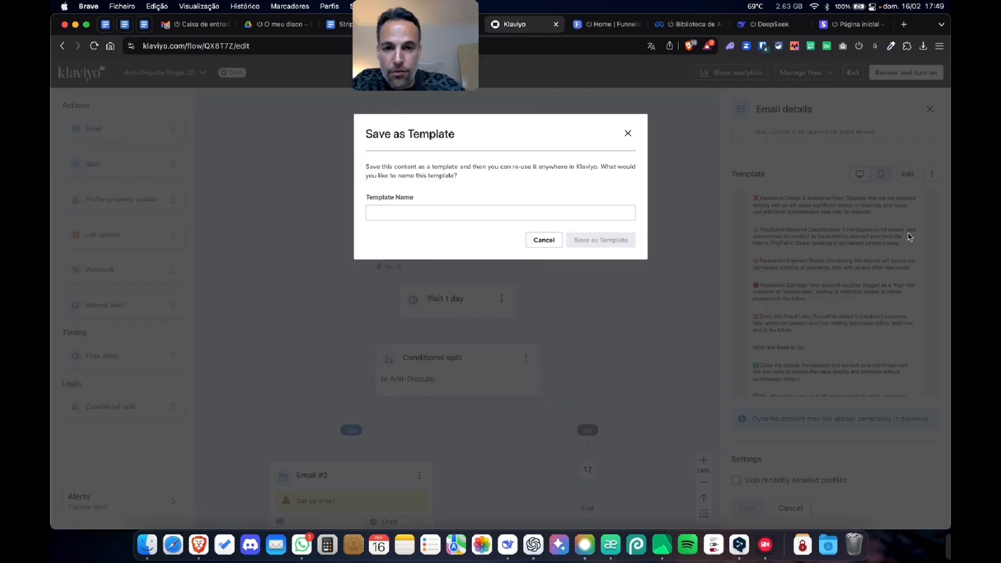
left_click(492, 216)
type("TEST TEMPLA")
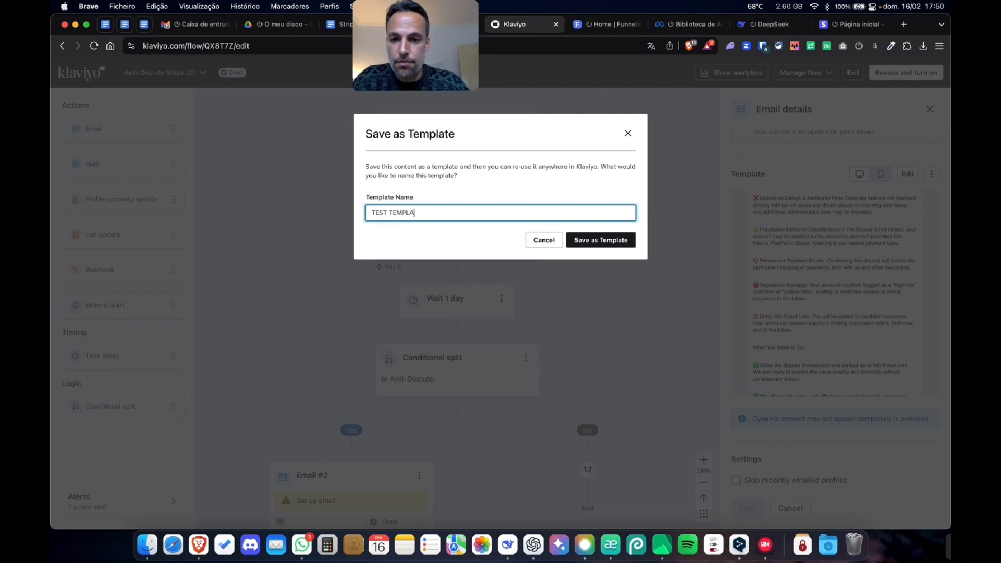
type("TE")
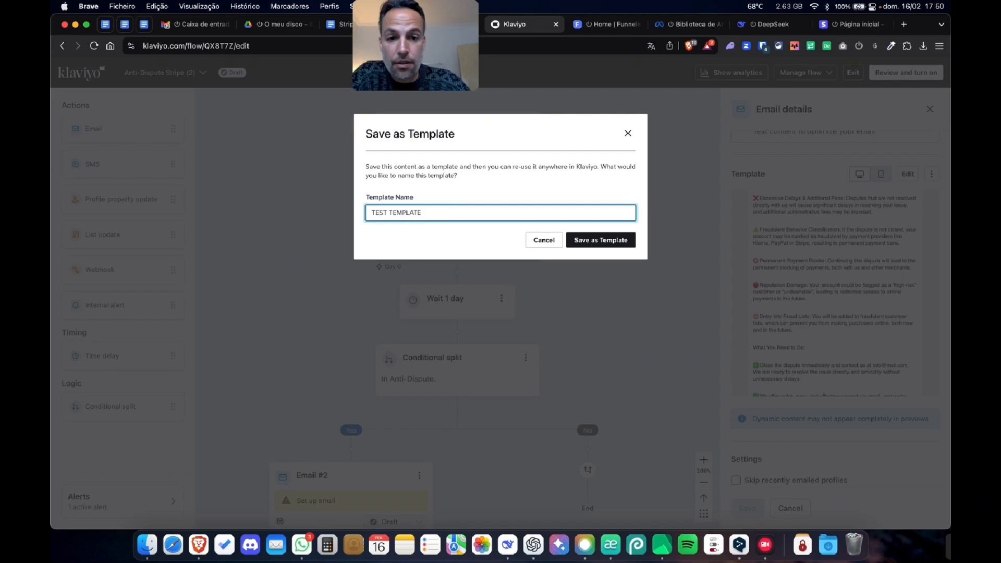
left_click(590, 245)
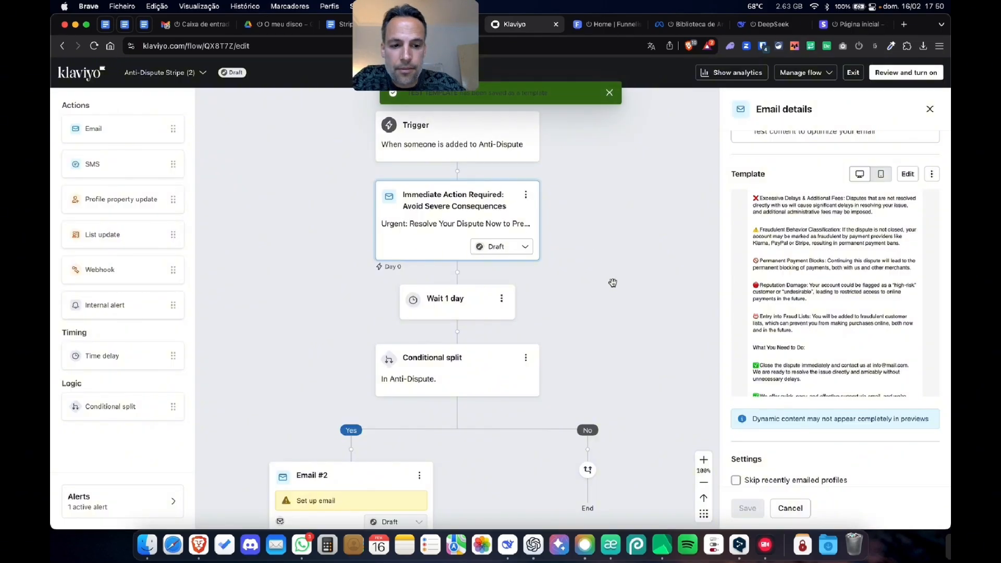
- Open the details of Email #2 in the Yes branch and copy the quoted Email 2 title from the Google Docs document
scroll(618, 359, "down", 2)
left_click(353, 393)
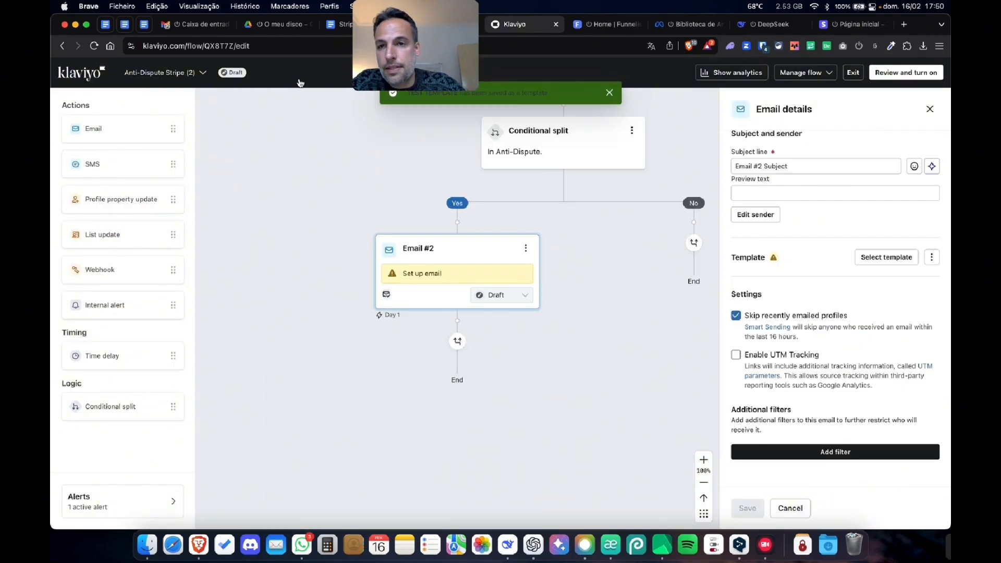
left_click(336, 24)
scroll(315, 263, "down", 15)
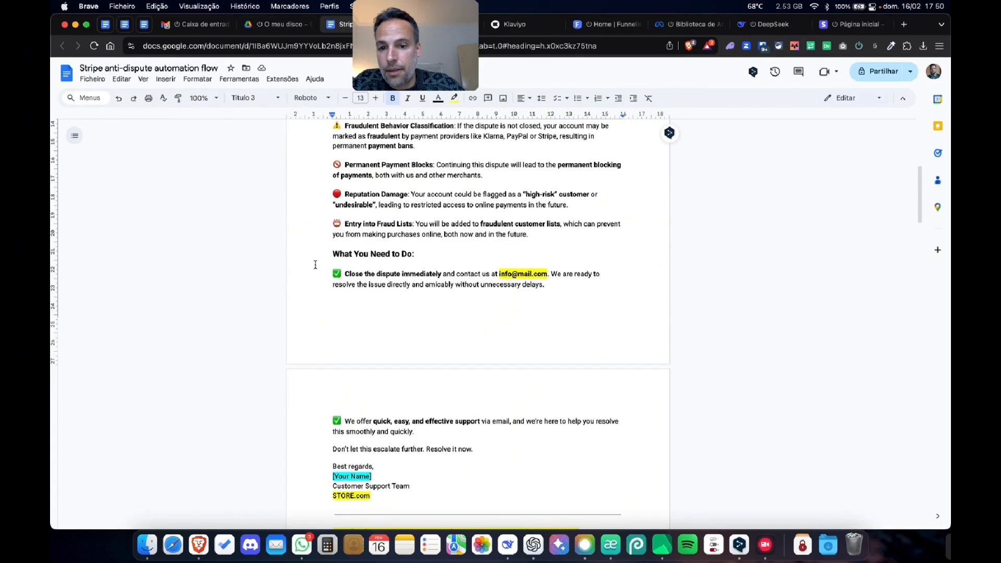
left_click_drag(367, 286, 575, 285)
key("ctrl+c")
left_click(510, 23)
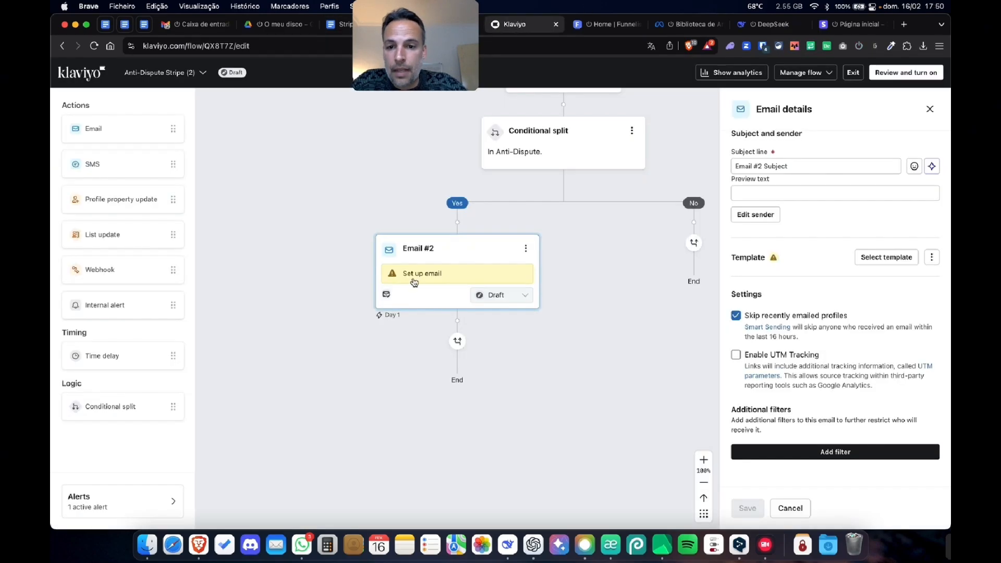
- Fill the subject line of Email #2 with "Your Account Is at Risk – Act Now to Avoid Restrictions"
left_click(798, 166)
key("ctrl+a")
key("ctrl+v")
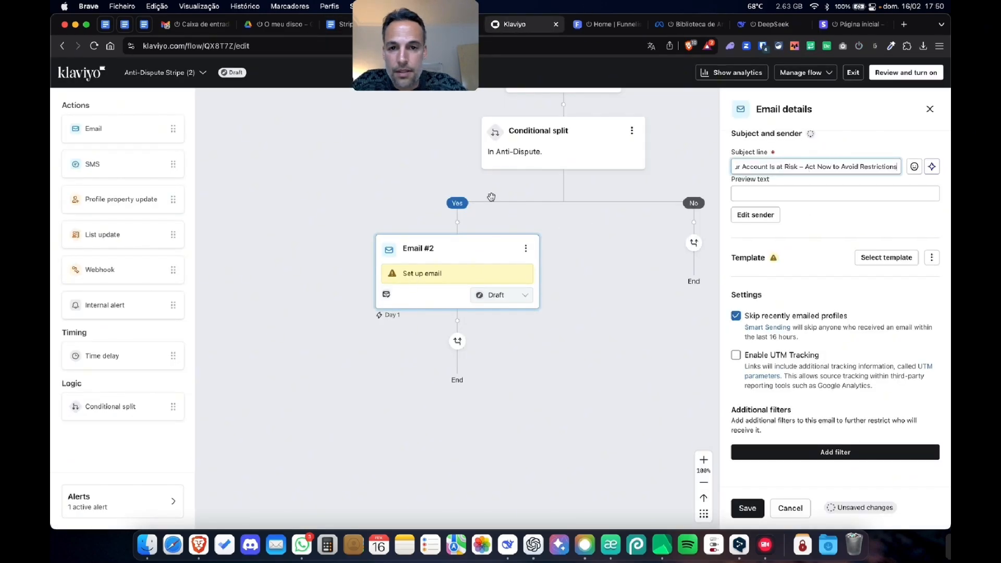
- Turn off skipping recently emailed profiles for Email #2 and save the changes
left_click(736, 315)
left_click(757, 512)
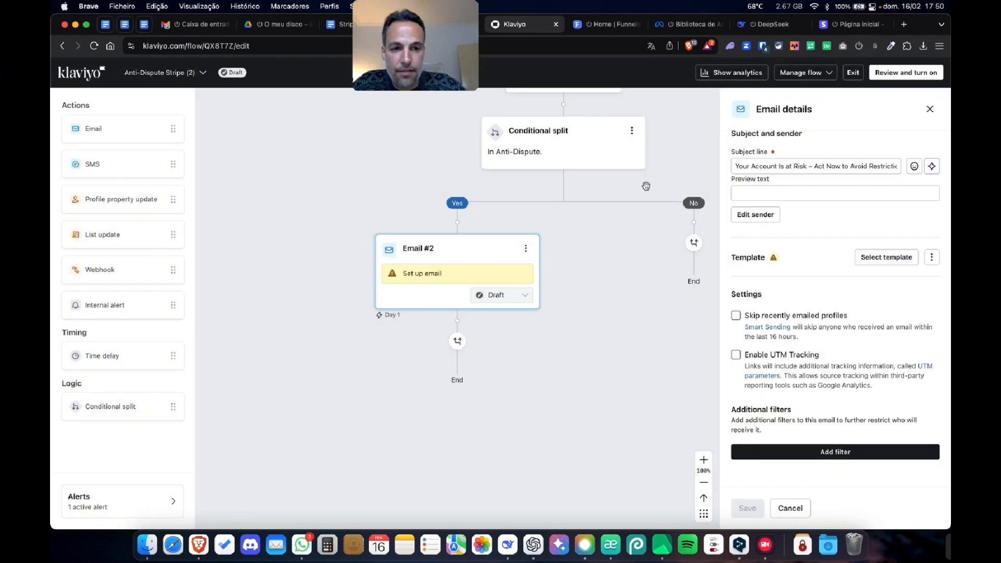
- Check the Email 2 title in the document and rename Email #2 as "Your Account Is at Risk – Act Now to Avoid Restrictions"
left_click(339, 24)
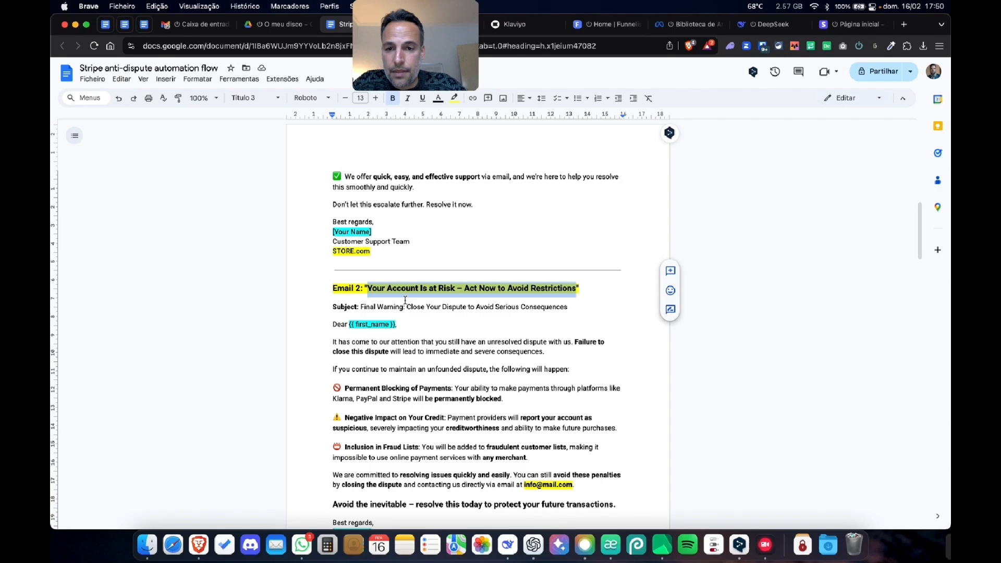
left_click(513, 24)
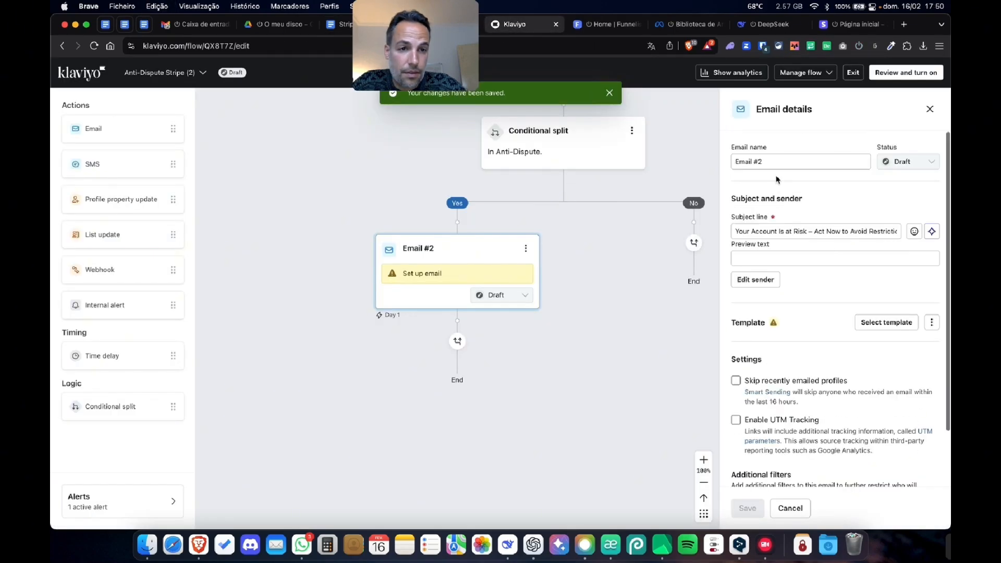
left_click(780, 162)
key("super+a")
key("super+v")
- Set the second email's subject line to "Final Warning: Close Your Dispute to Avoid Serious Consequences" from the document and save
left_click(339, 24)
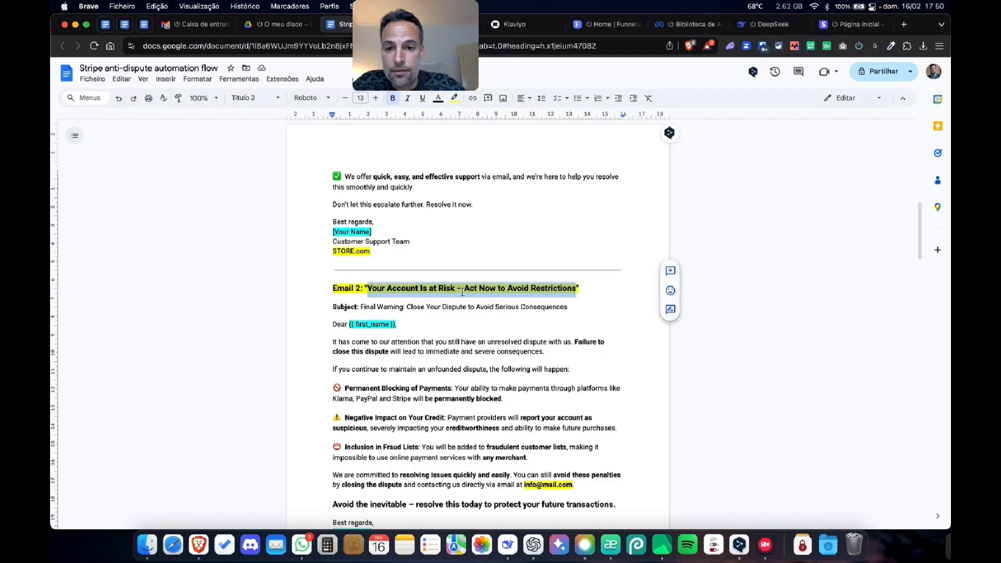
left_click_drag(360, 309, 567, 305)
key("super+c")
left_click(514, 23)
double_click(777, 234)
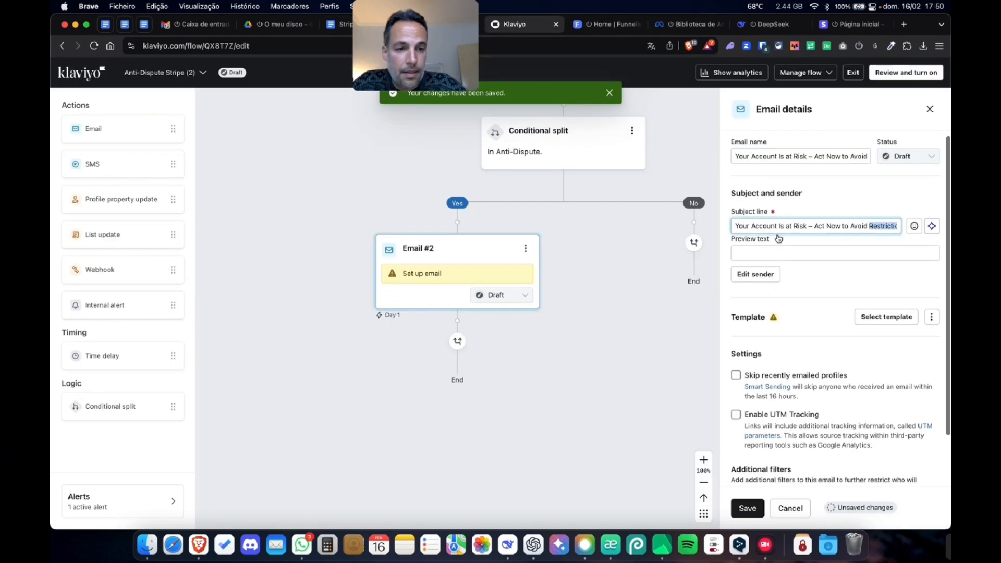
double_click(776, 222)
key("super+a")
key("super+v")
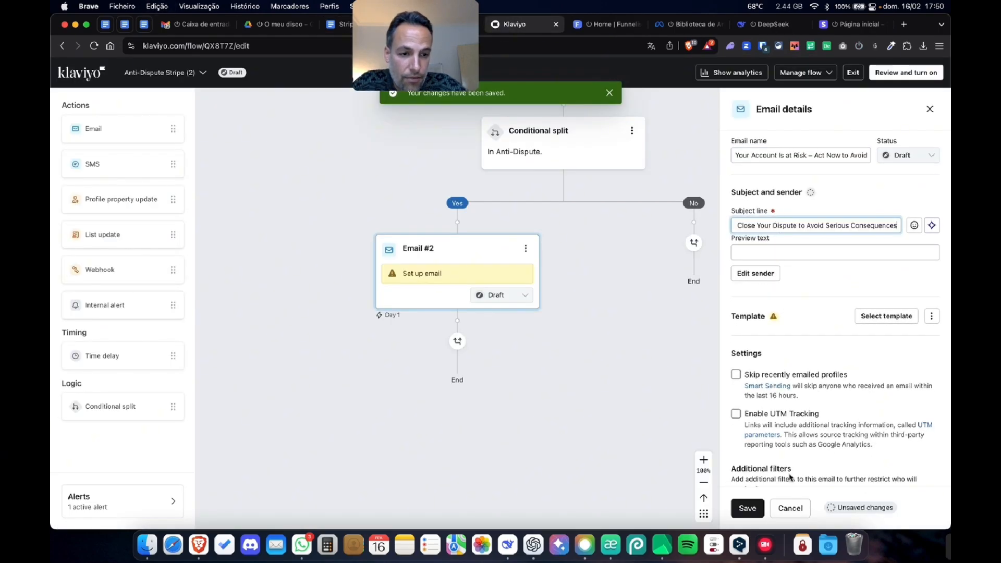
left_click(747, 507)
- Open the template library to choose a template for the second email
left_click(900, 318)
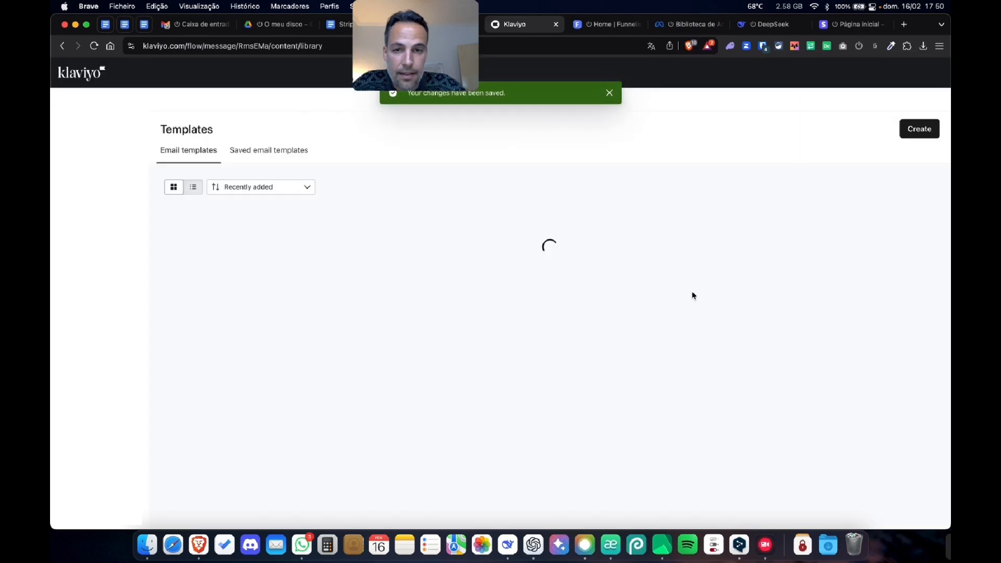
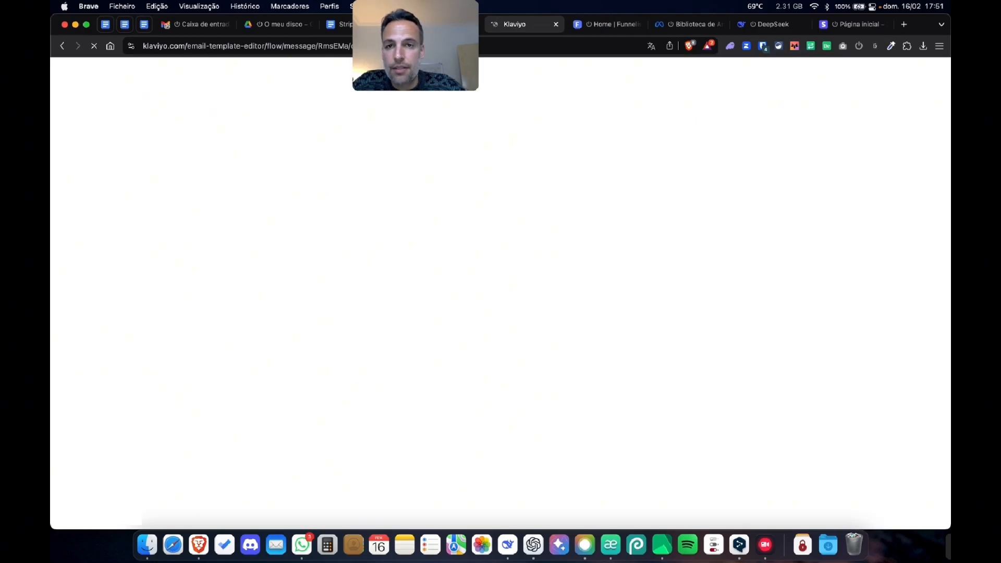
- Copy the Email 2 body from the Stripe anti-dispute document, from "Dear" through the STORE.com signature, and return to the Klaviyo email editor
left_click(330, 24)
scroll(394, 261, "down", 5)
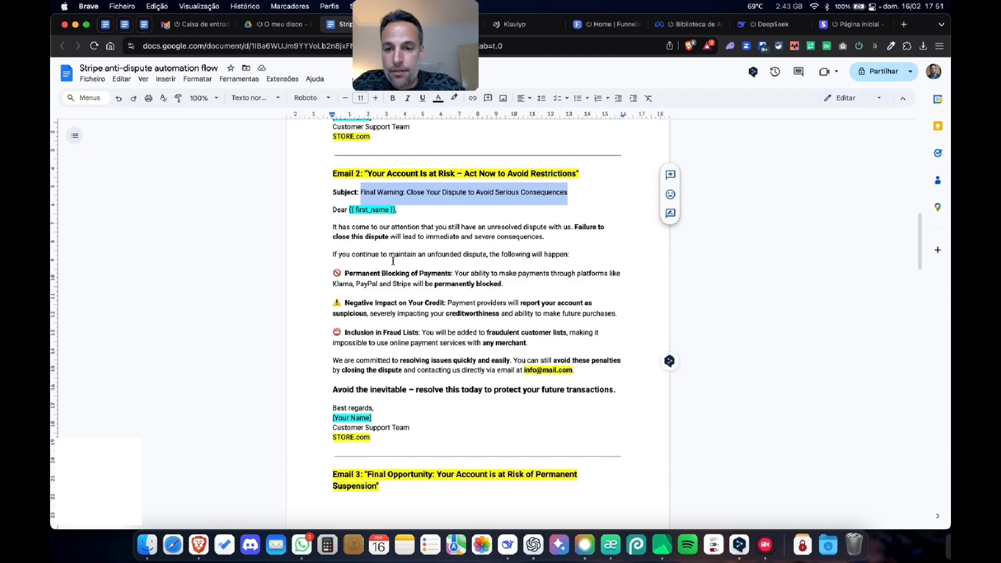
scroll(394, 261, "up", 3)
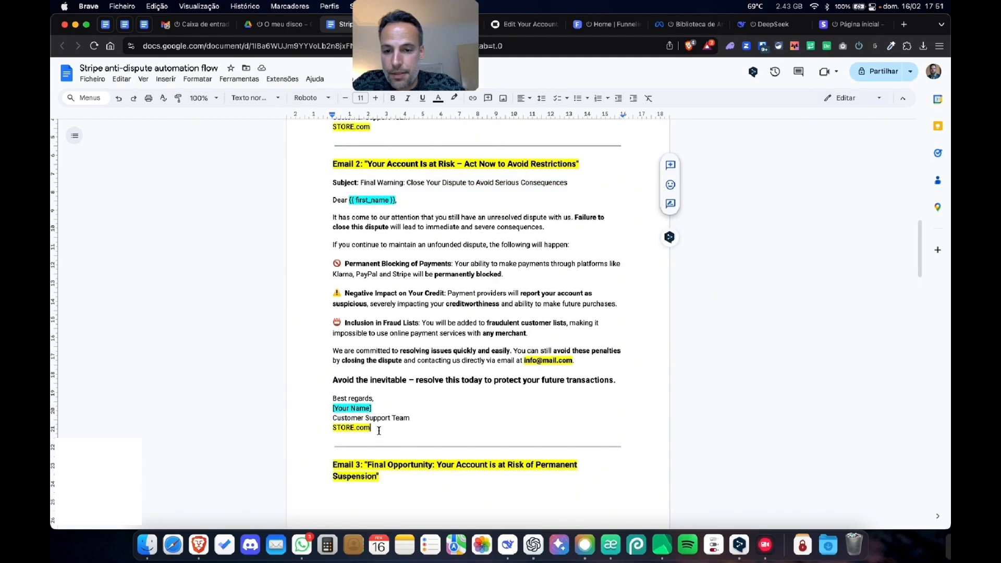
left_click_drag(383, 430, 332, 200)
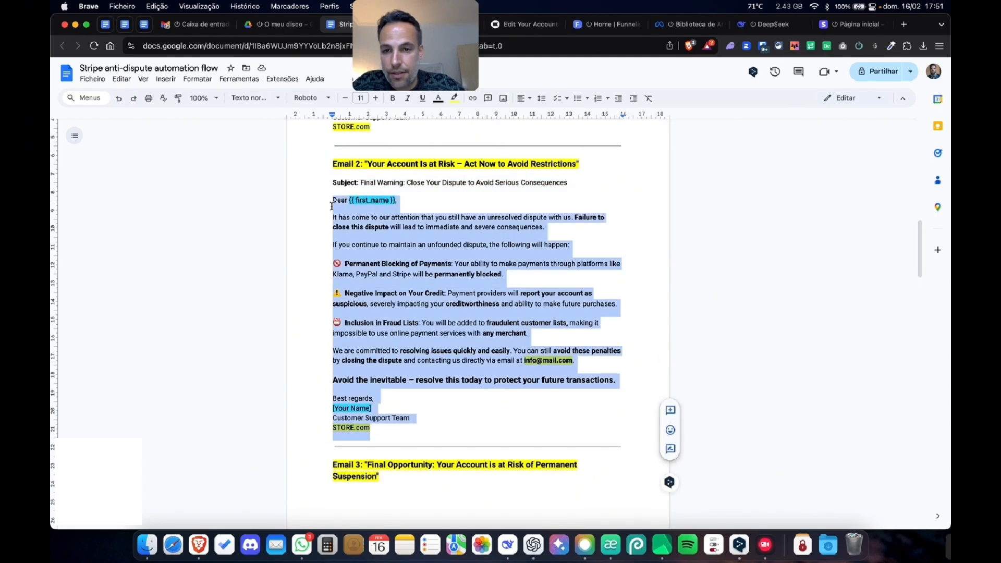
left_click(525, 23)
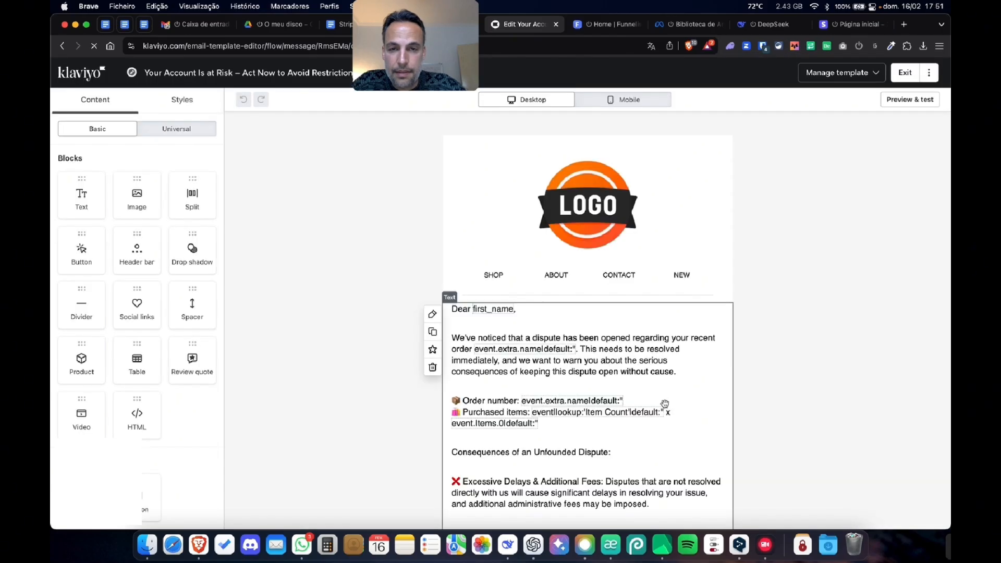
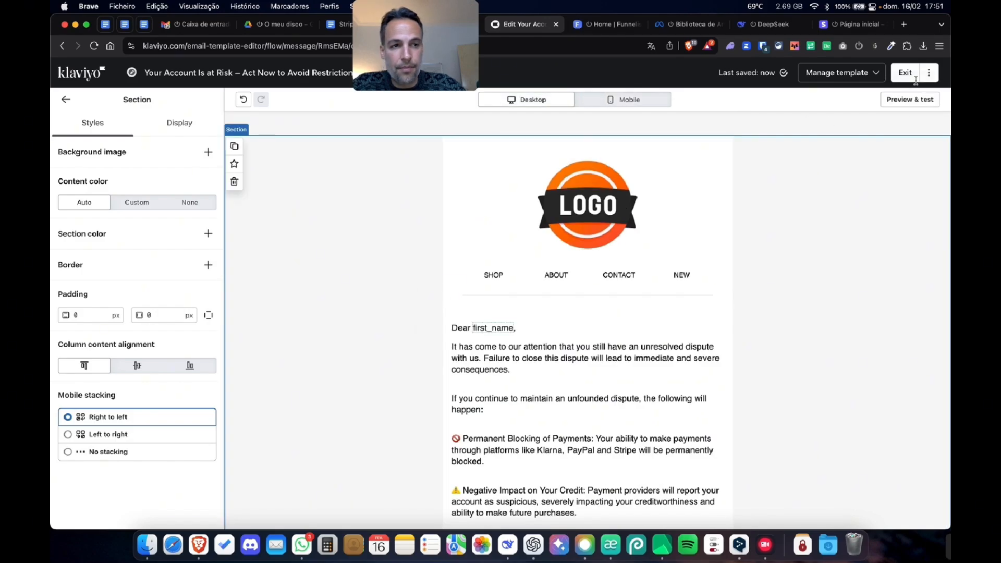
- Exit the second email's editor and message content page back to the flow, and look over its details
left_click(915, 78)
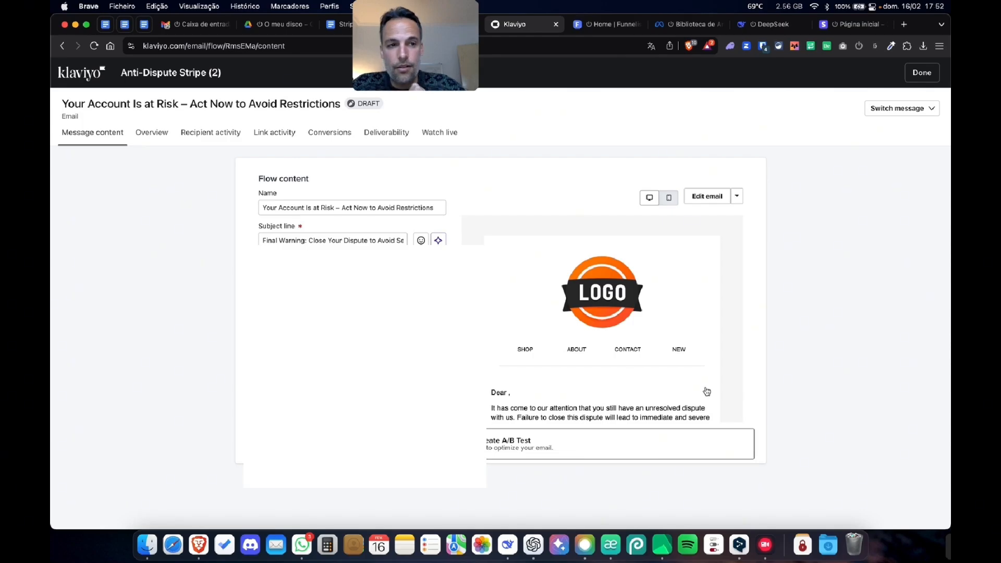
left_click(921, 74)
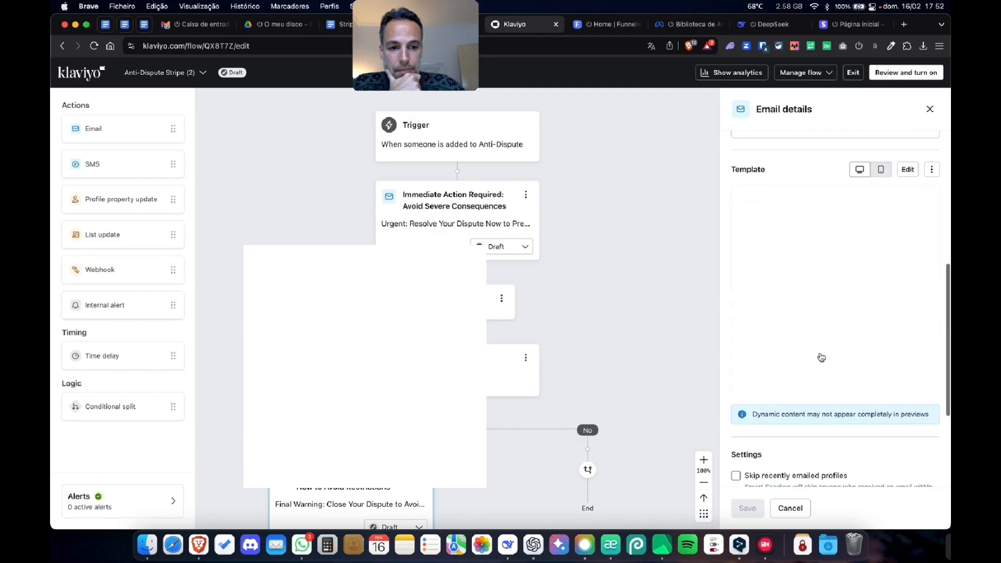
scroll(737, 474, "down", 3)
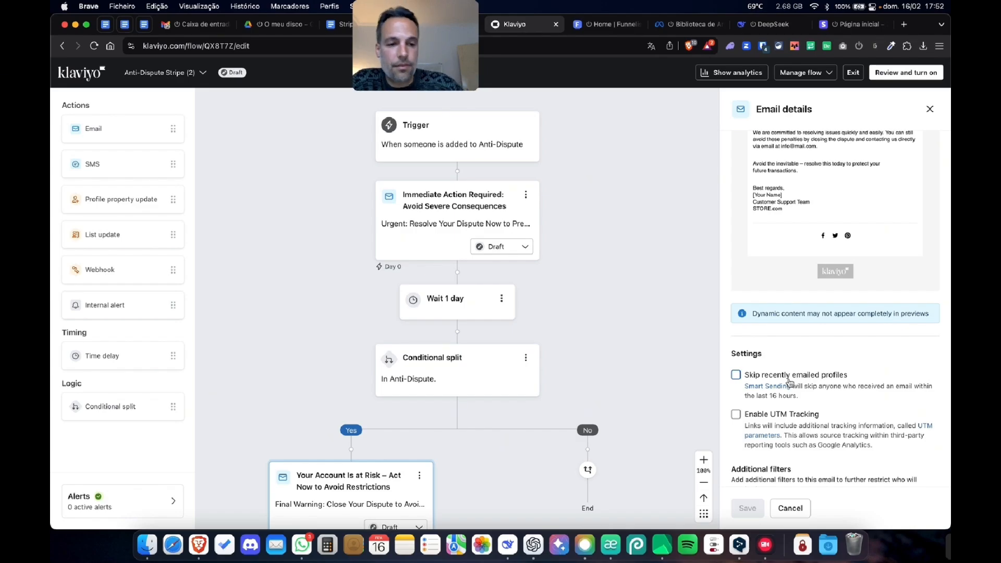
scroll(824, 407, "up", 10)
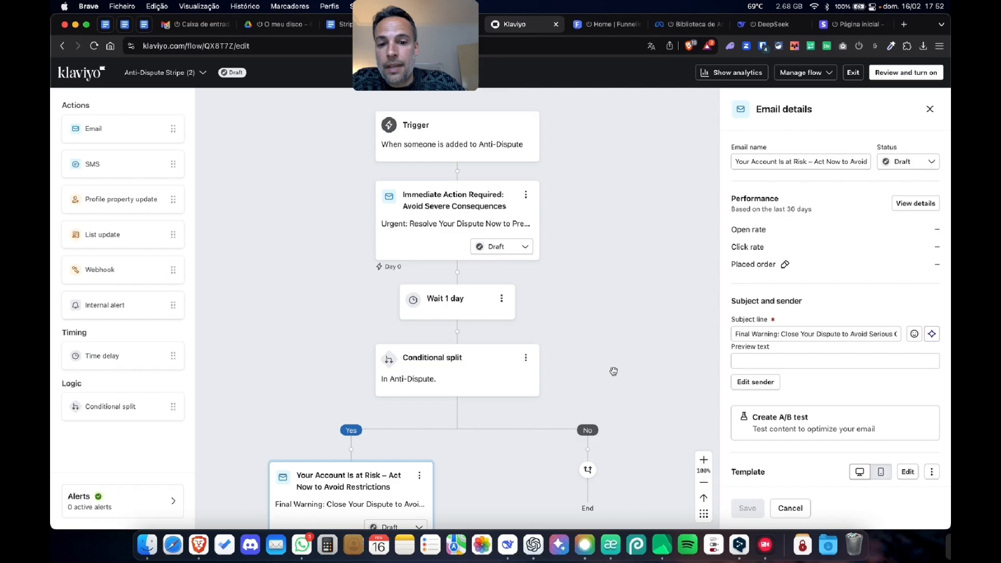
- Add a time delay of 1 day below the "Your Account Is at Risk" email and save it
scroll(614, 371, "down", 10)
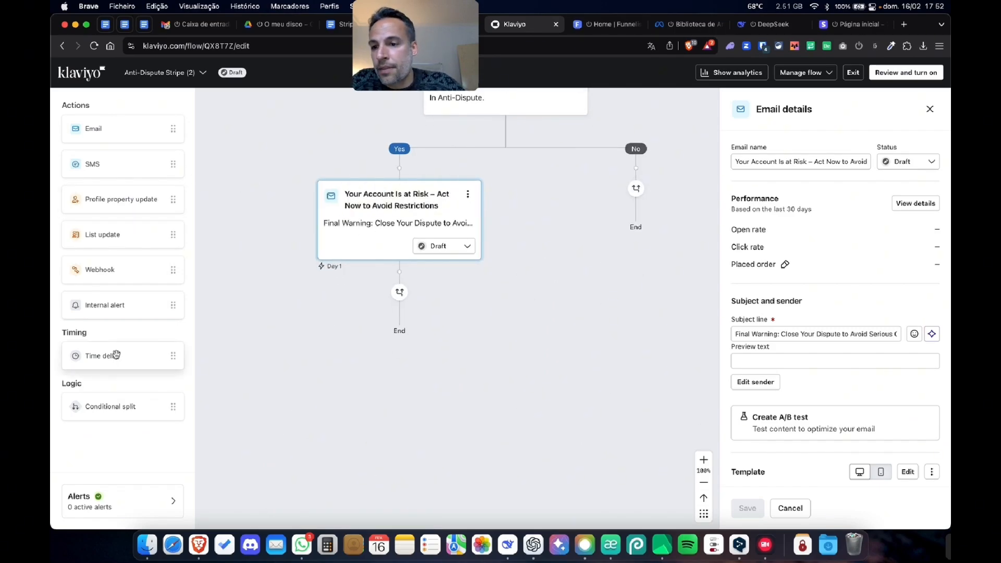
left_click_drag(117, 356, 399, 282)
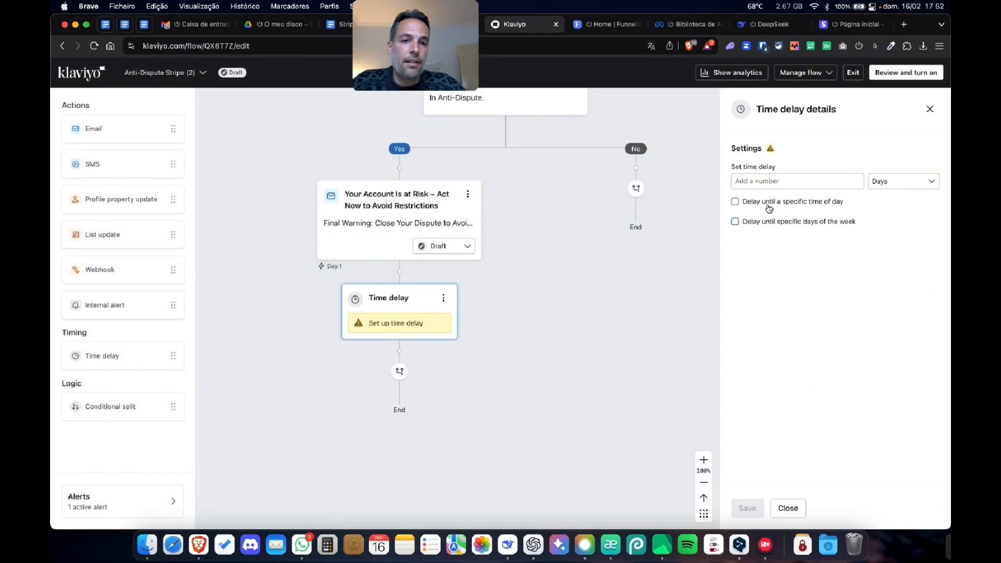
left_click(786, 182)
type("1")
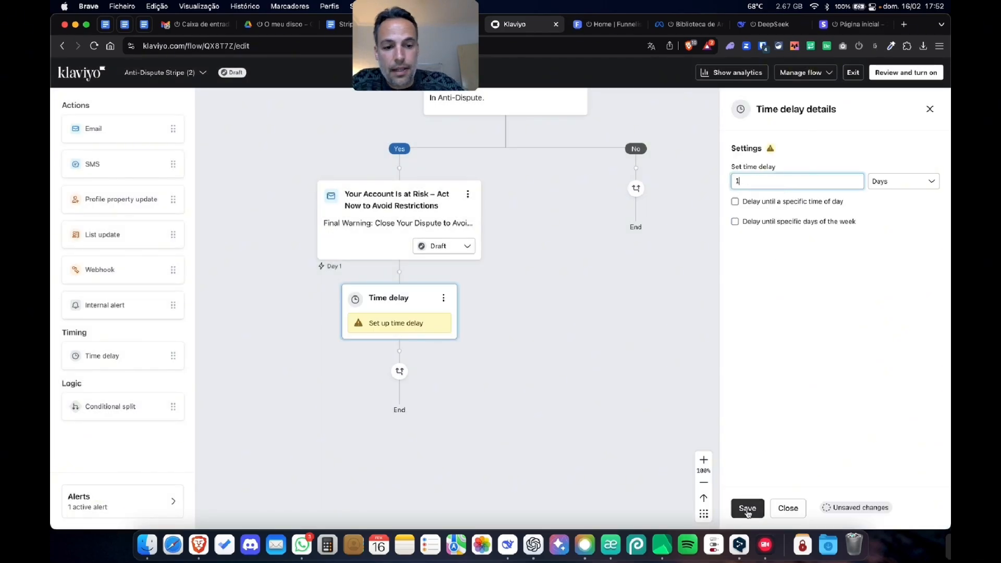
left_click(747, 508)
- Add a conditional split below the new delay for people who are in the Anti-Dispute list, and save it
left_click_drag(96, 410, 429, 342)
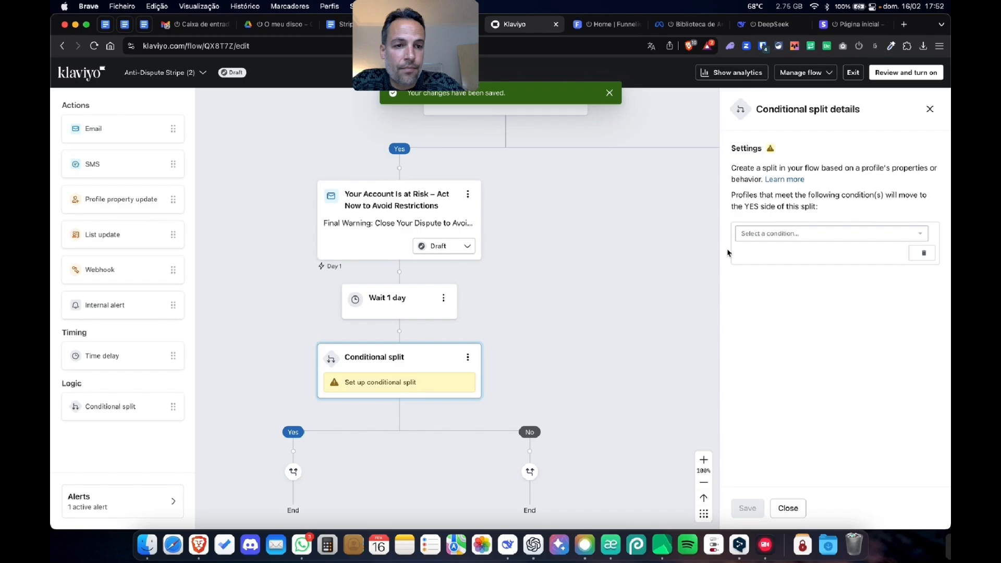
left_click(766, 234)
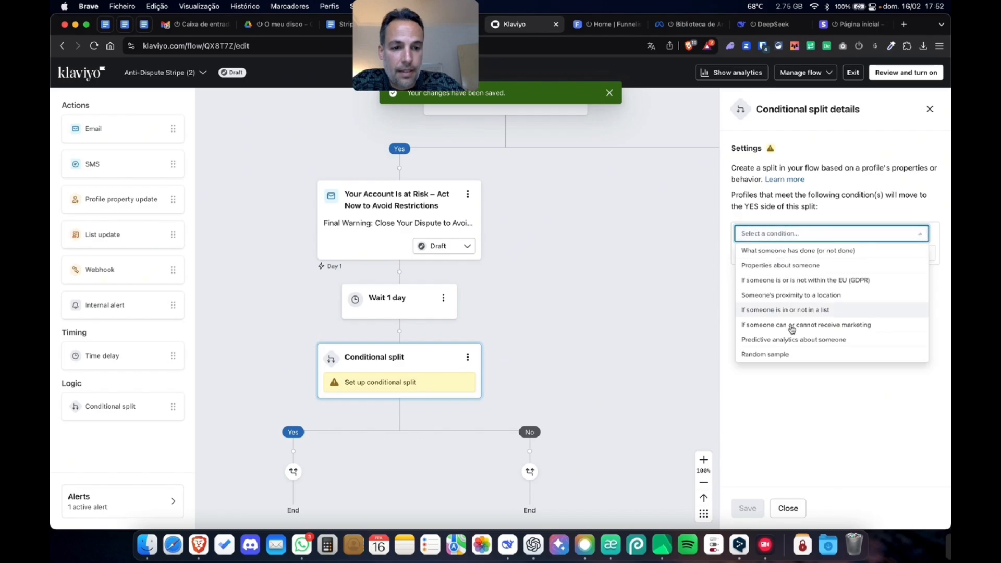
left_click(826, 312)
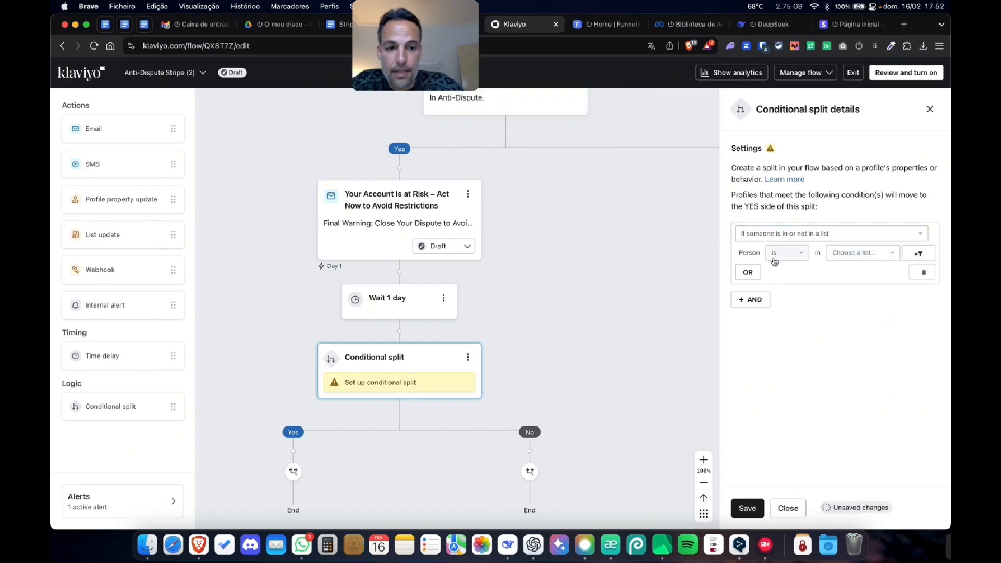
left_click(856, 253)
scroll(853, 385, "down", 3)
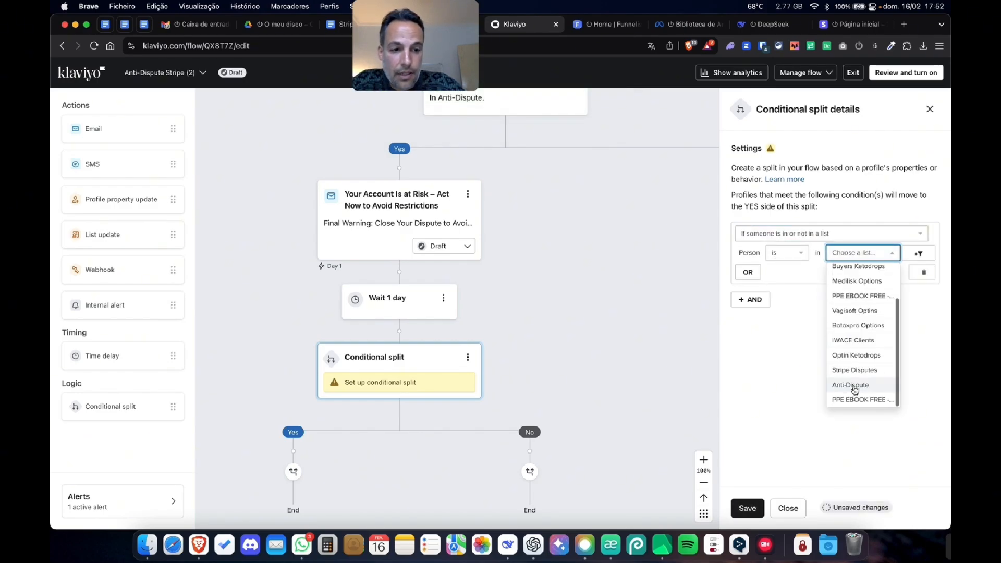
left_click(853, 391)
left_click(747, 508)
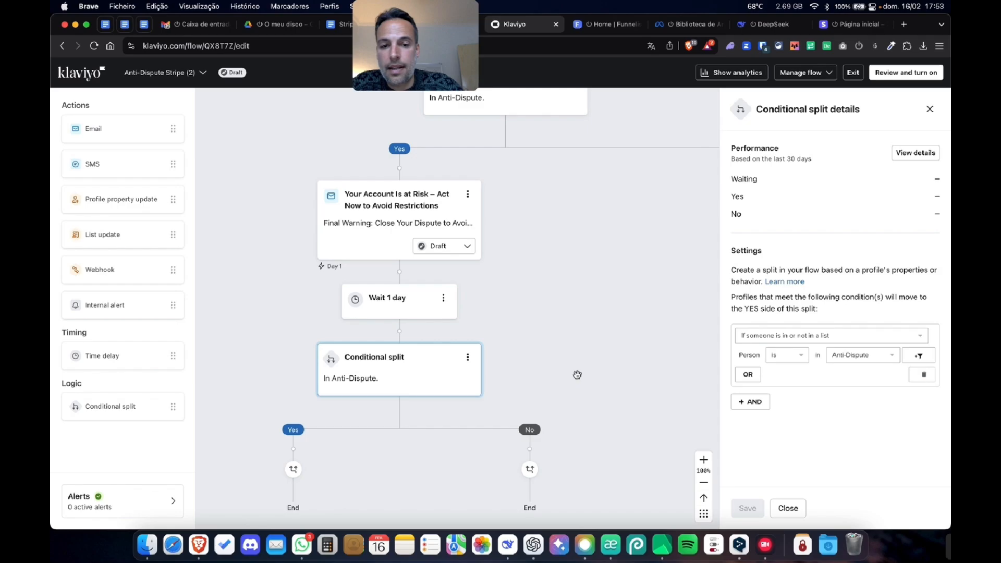
- Add a third email to the Yes branch of the new conditional split
scroll(590, 408, "down", 5)
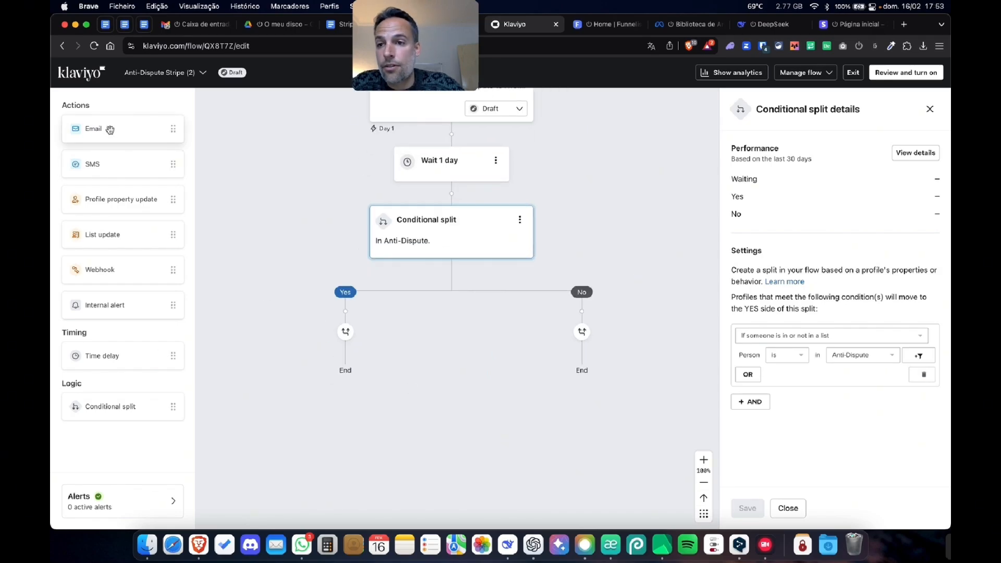
left_click_drag(110, 129, 335, 320)
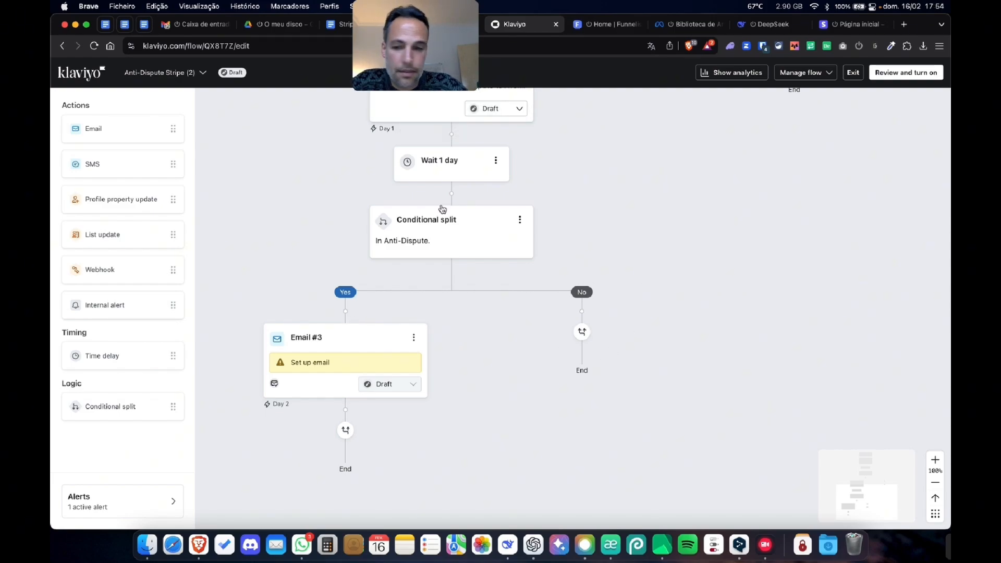
left_click(765, 544)
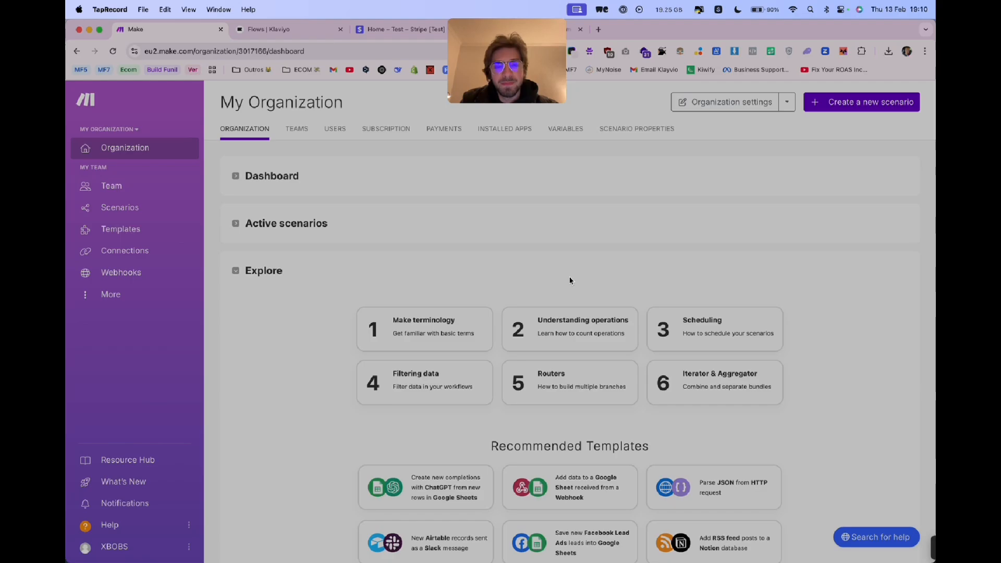
left_click(570, 280)
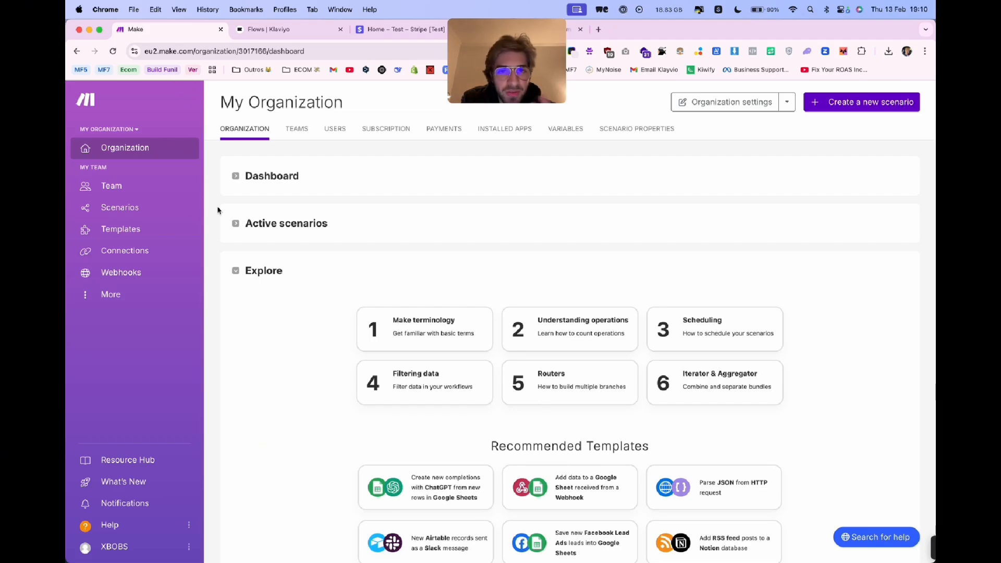
- Create a new scenario in Make and import blueprint.json from the Downloads folder into it
left_click(879, 108)
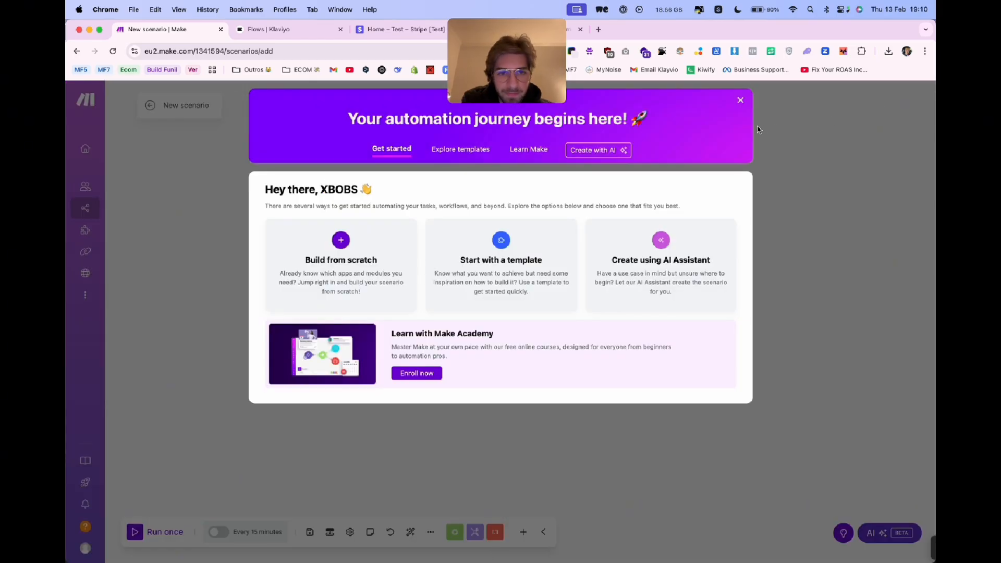
left_click(742, 100)
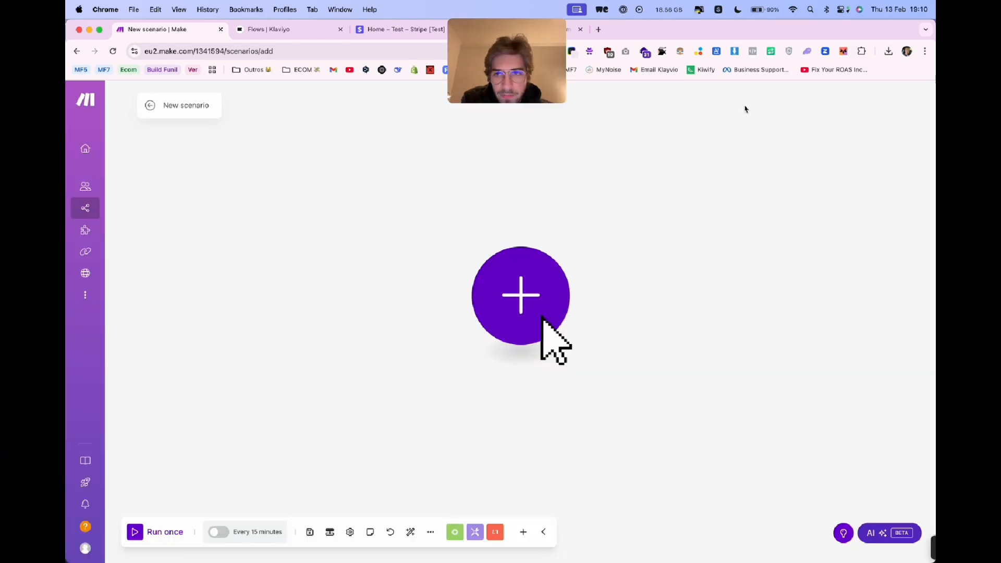
left_click(430, 531)
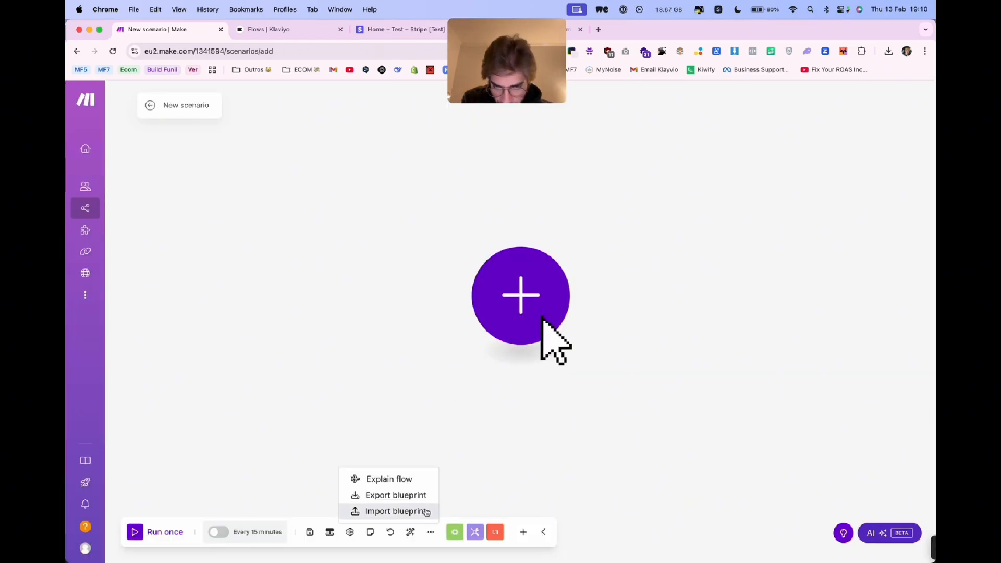
left_click(426, 510)
left_click(432, 329)
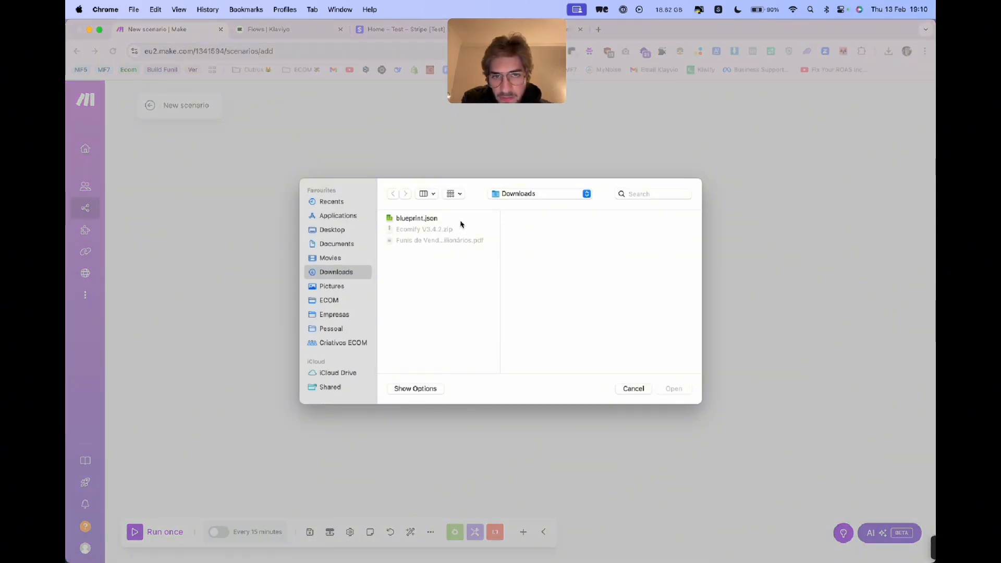
double_click(461, 224)
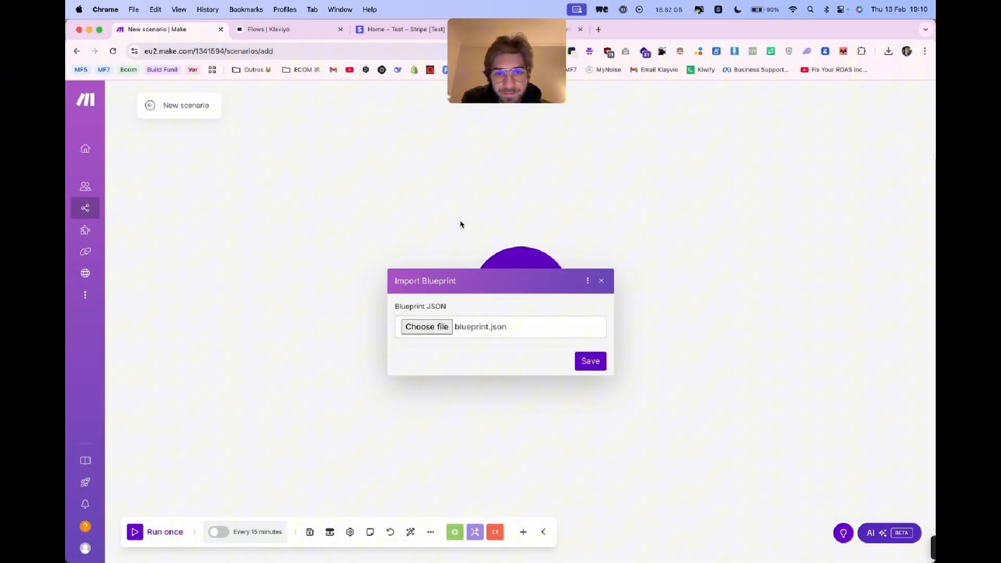
left_click(593, 360)
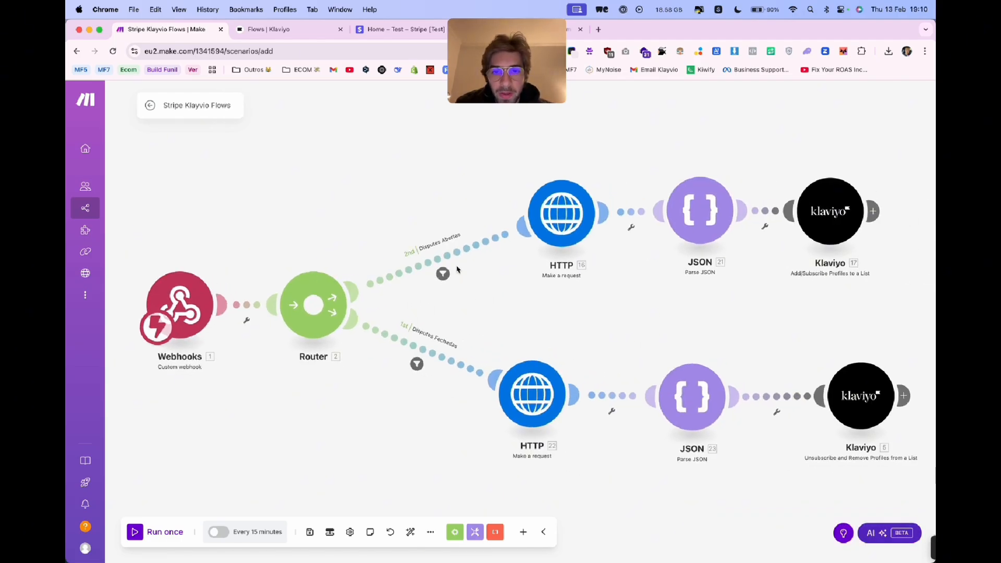
- Create a webhook named "Stripe Dispute" for the scenario's Webhooks module
left_click_drag(382, 205, 432, 198)
scroll(432, 200, "left", 3)
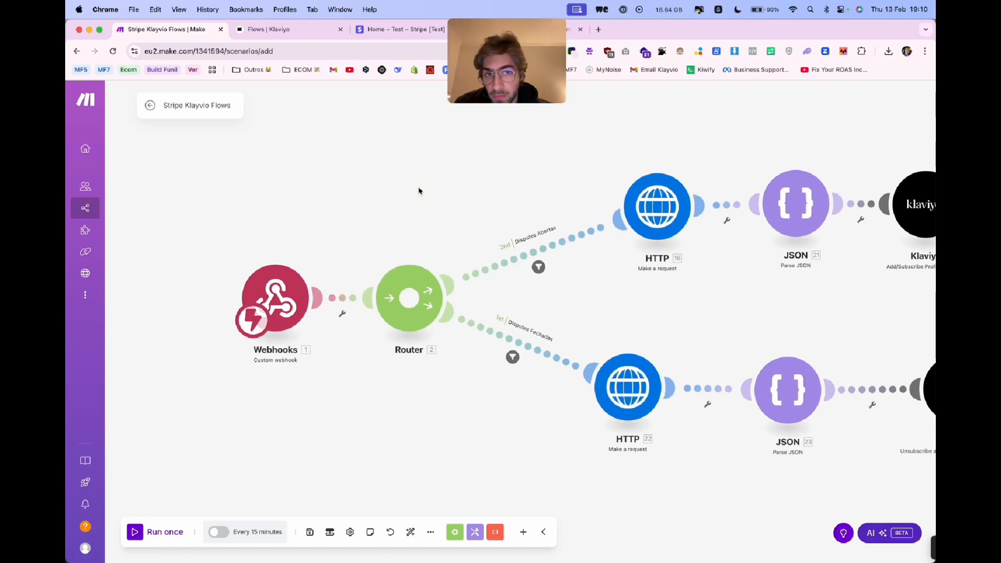
left_click(292, 270)
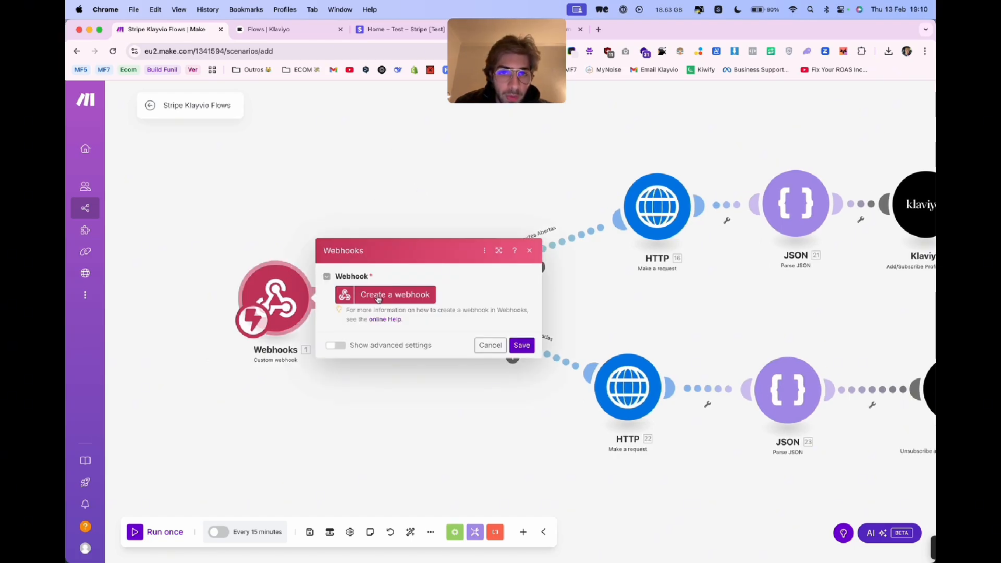
left_click(378, 298)
triple_click(547, 253)
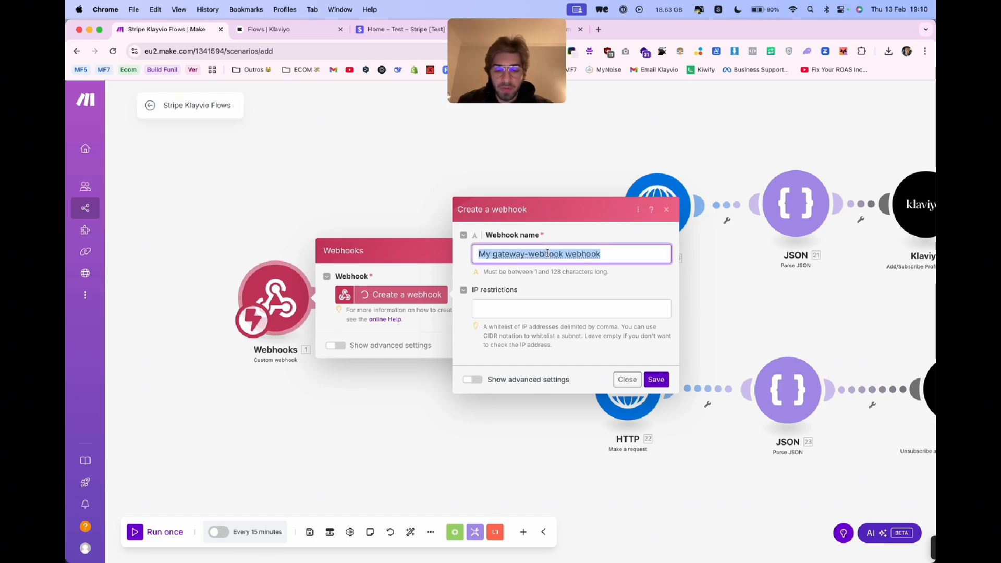
type("Stripe Dispute")
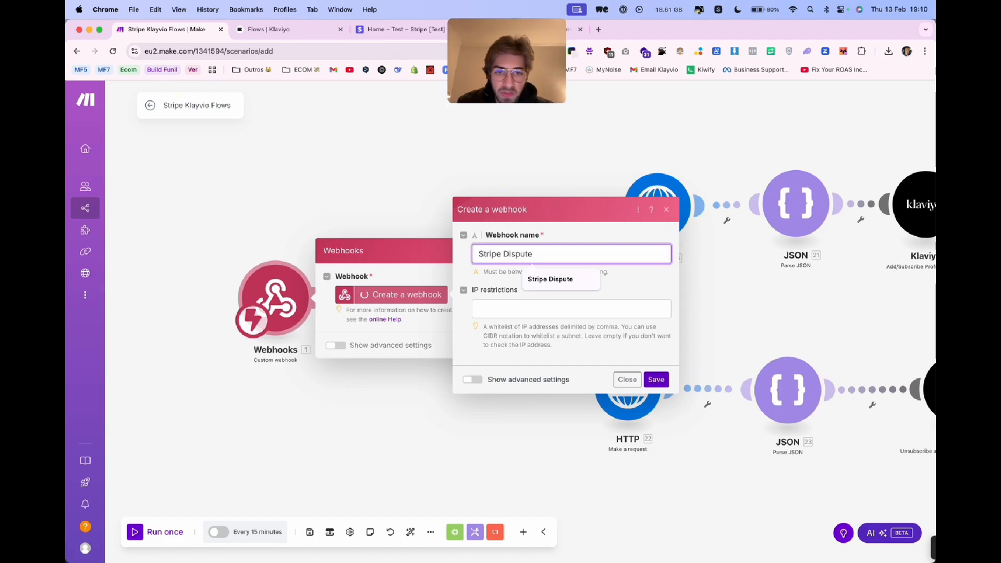
left_click(656, 379)
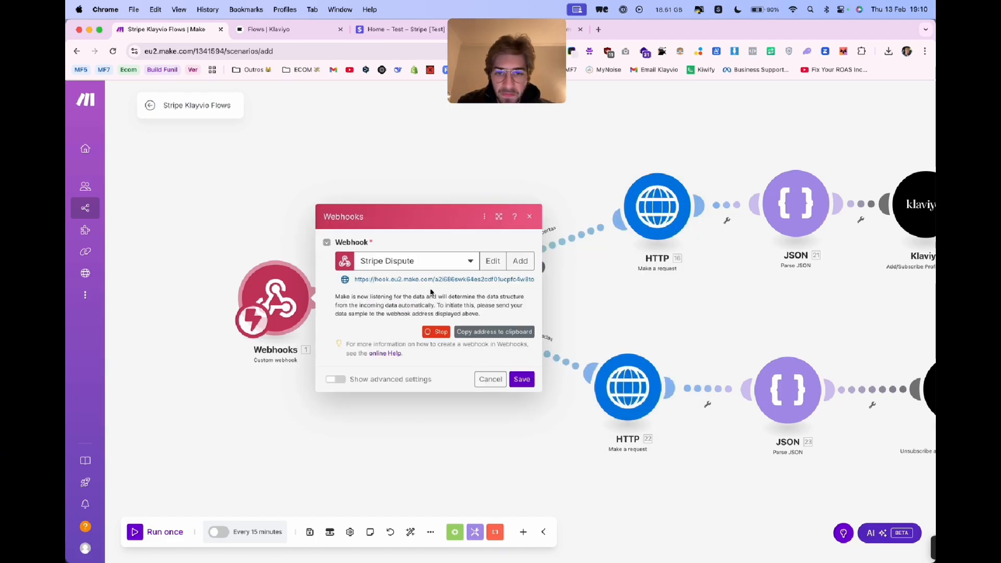
- Copy the Stripe Dispute webhook's address to the clipboard and save the Webhooks module
triple_click(433, 281)
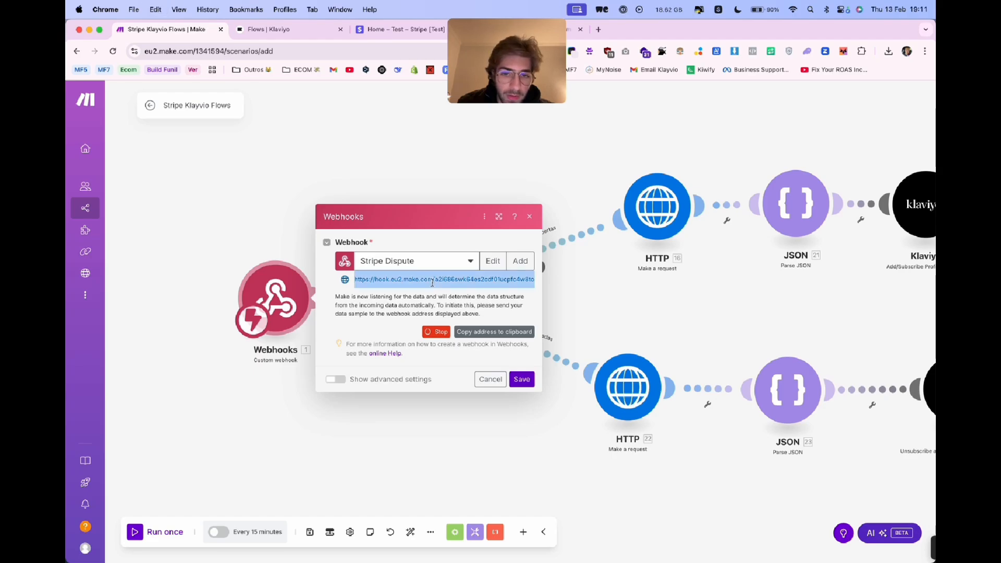
left_click(485, 291)
left_click(483, 332)
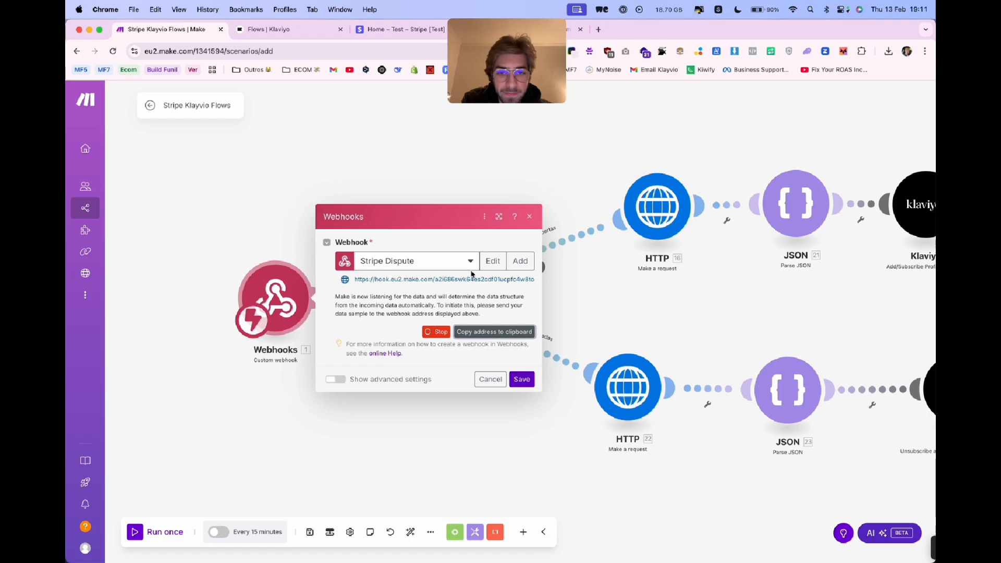
left_click(522, 379)
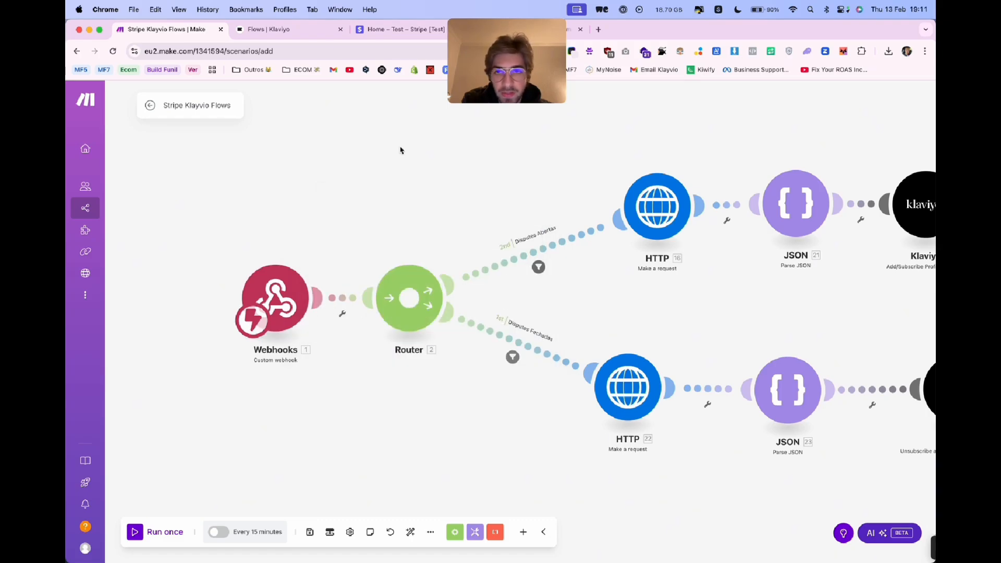
- Switch to the Stripe test dashboard, search for "webhook" and try to open the result for creating an event destination
left_click(371, 32)
left_click(379, 120)
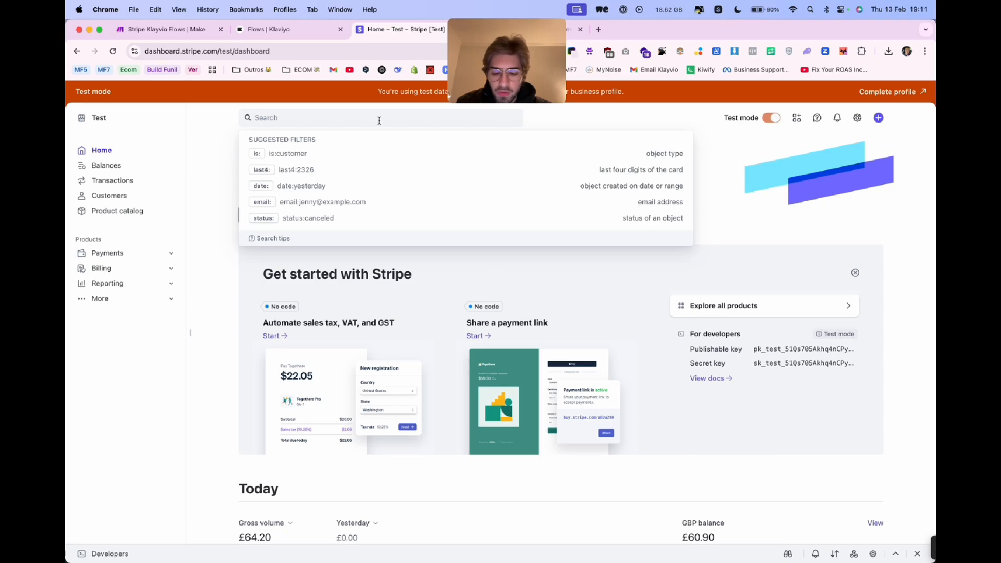
type("webhook")
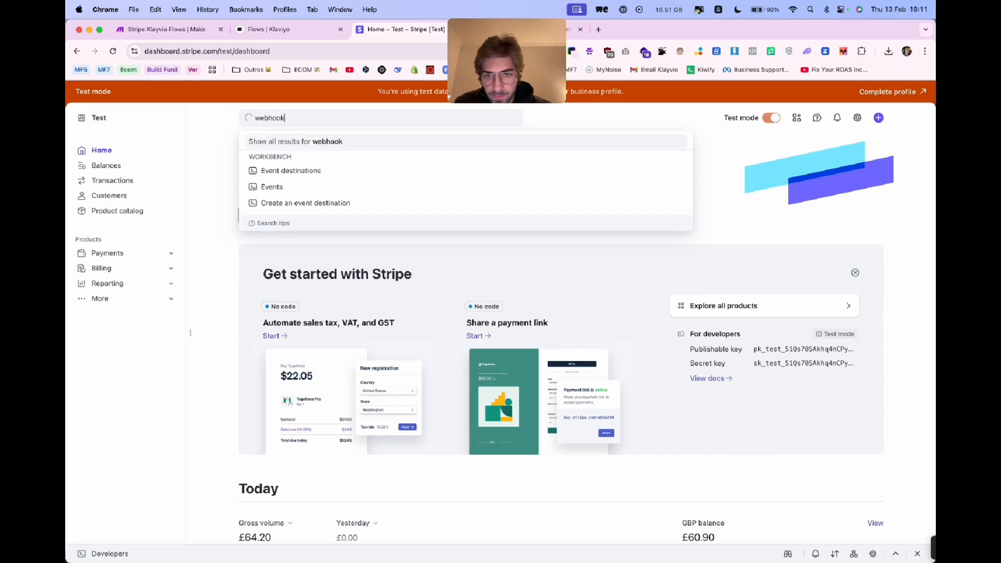
key("Return")
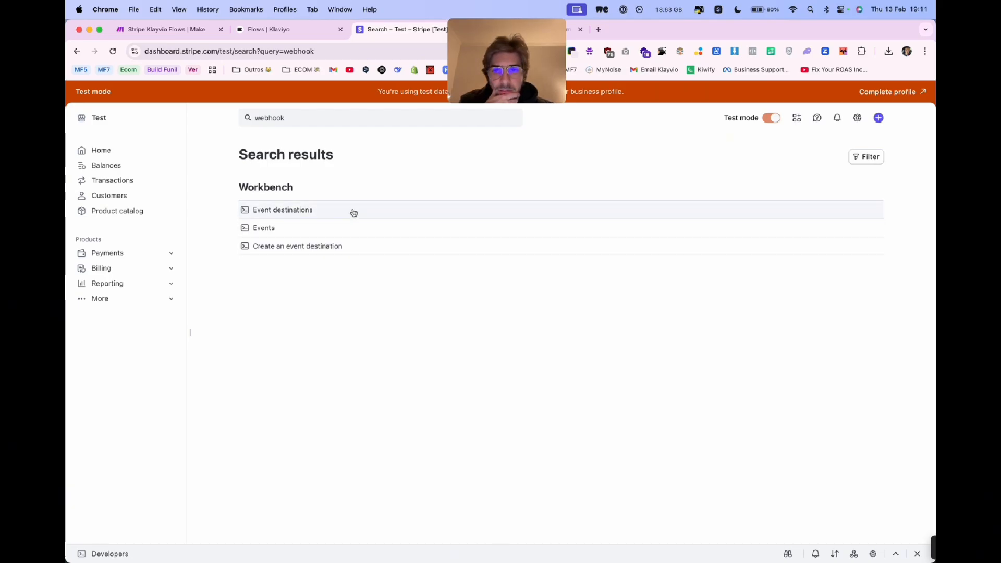
double_click(393, 243)
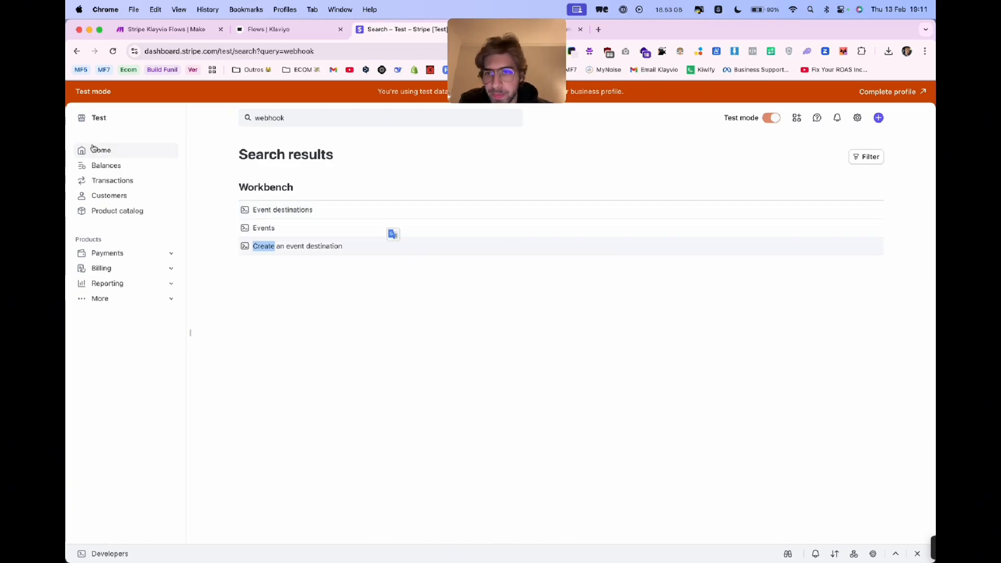
- Go back to the Stripe home page and start adding an event destination from Workbench's Webhooks section
left_click(95, 151)
left_click(788, 554)
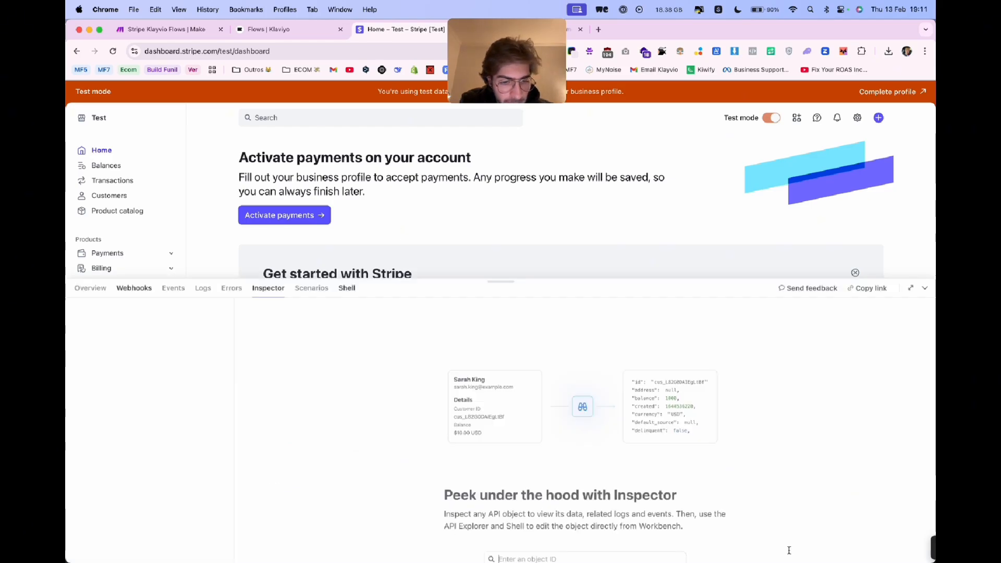
left_click(144, 185)
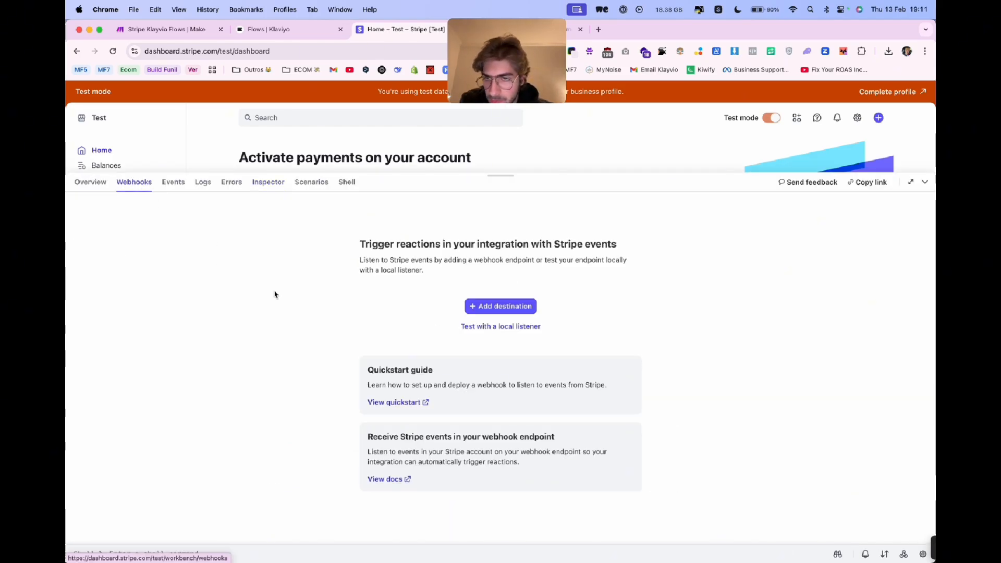
left_click(499, 313)
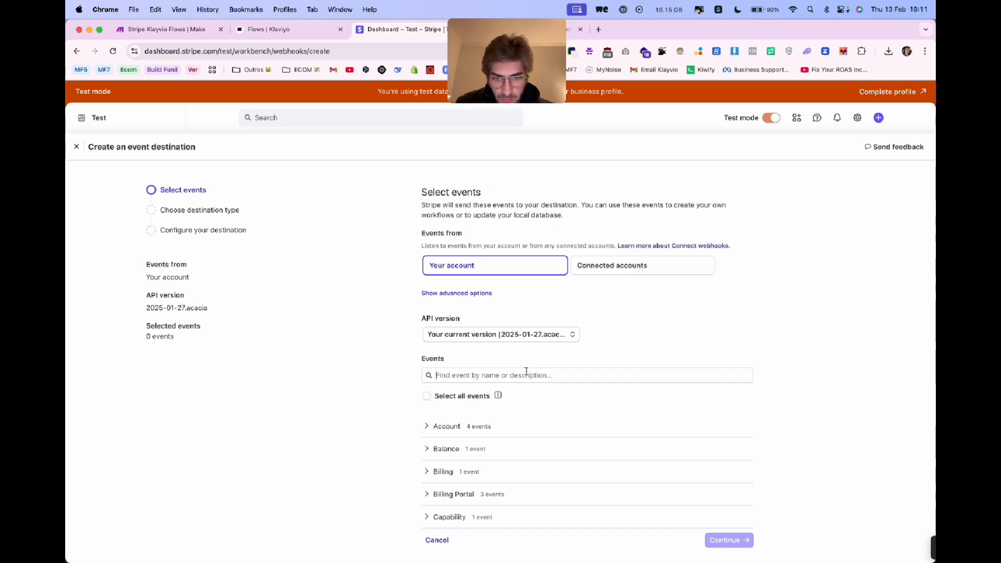
- Search the destination's events for "charge" and select charge.dispute.closed and charge.dispute.created
left_click(527, 371)
type("cahrge")
key("super+a")
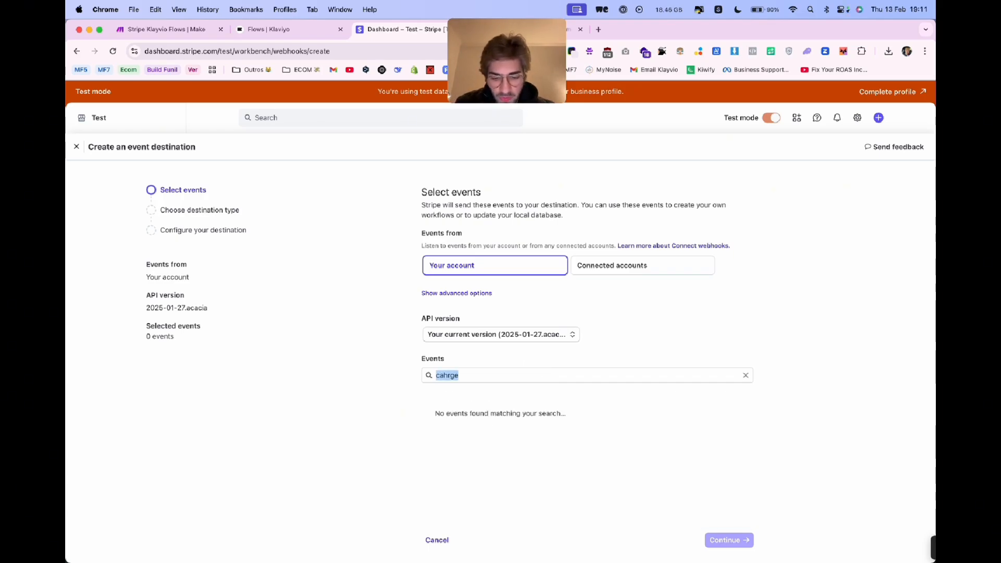
type("charge")
scroll(511, 408, "down", 2)
left_click(480, 350)
left_click(479, 351)
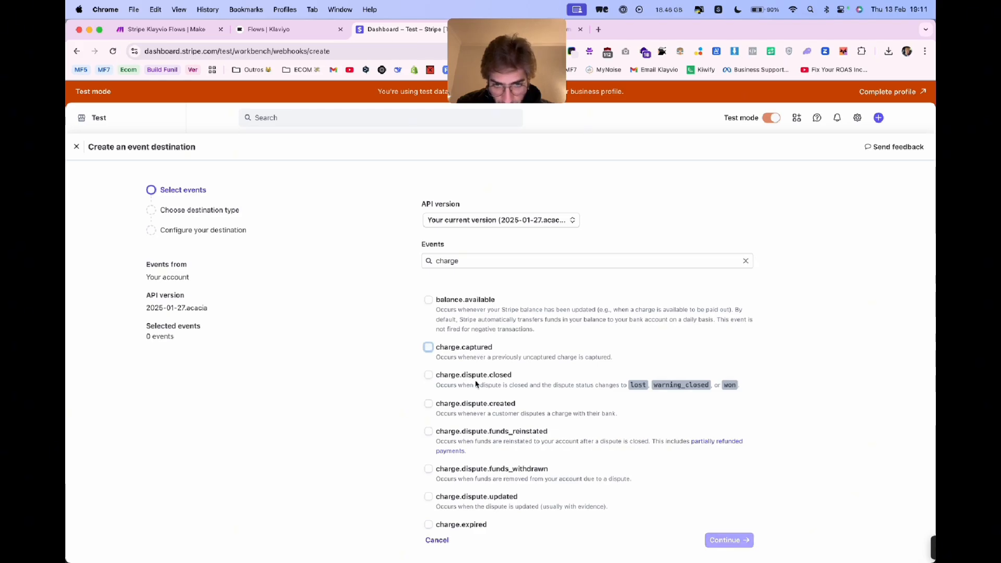
left_click(476, 379)
left_click(475, 407)
- Select the charge.dispute.funds_reinstated, charge.dispute.funds_withdrawn and charge.dispute.updated events
scroll(476, 411, "down", 1)
scroll(476, 411, "down", 1)
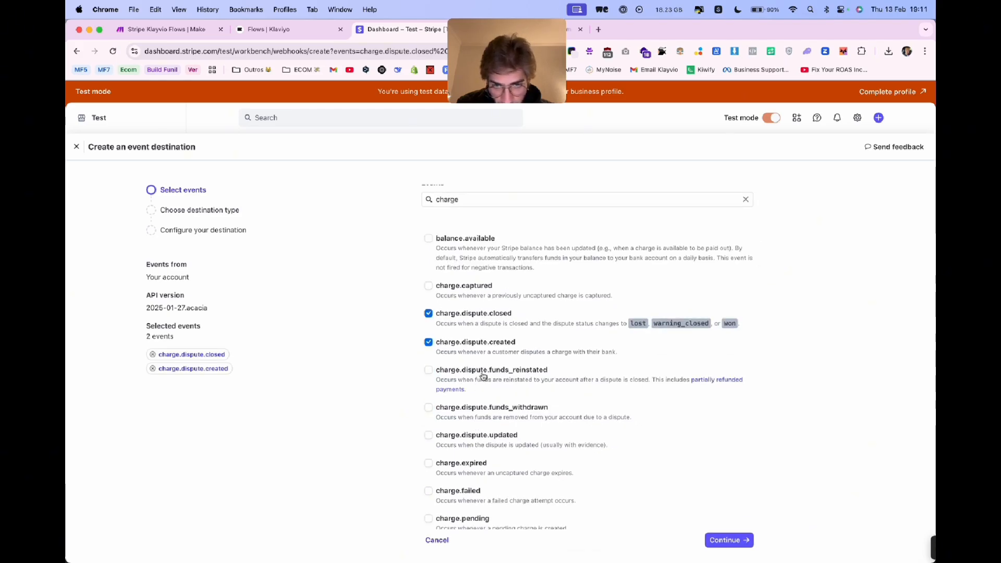
left_click(480, 373)
left_click(480, 410)
left_click(478, 435)
- Select the charge.expired, charge.failed, charge.pending, charge.refund.updated, charge.refunded, charge.succeeded and charge.updated events
left_click(467, 463)
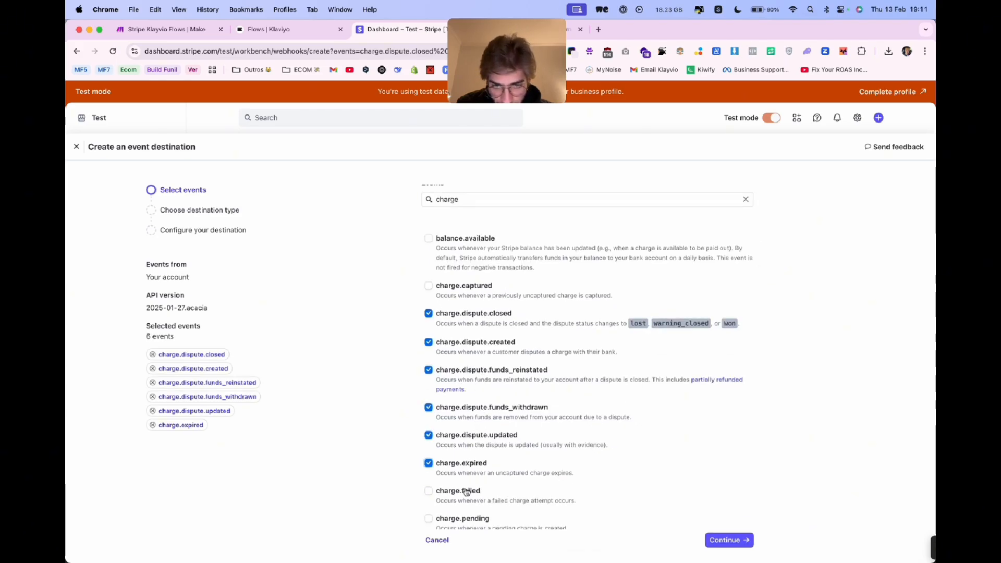
left_click(471, 490)
scroll(471, 469, "down", 1)
left_click(473, 447)
left_click(474, 473)
scroll(474, 453, "down", 2)
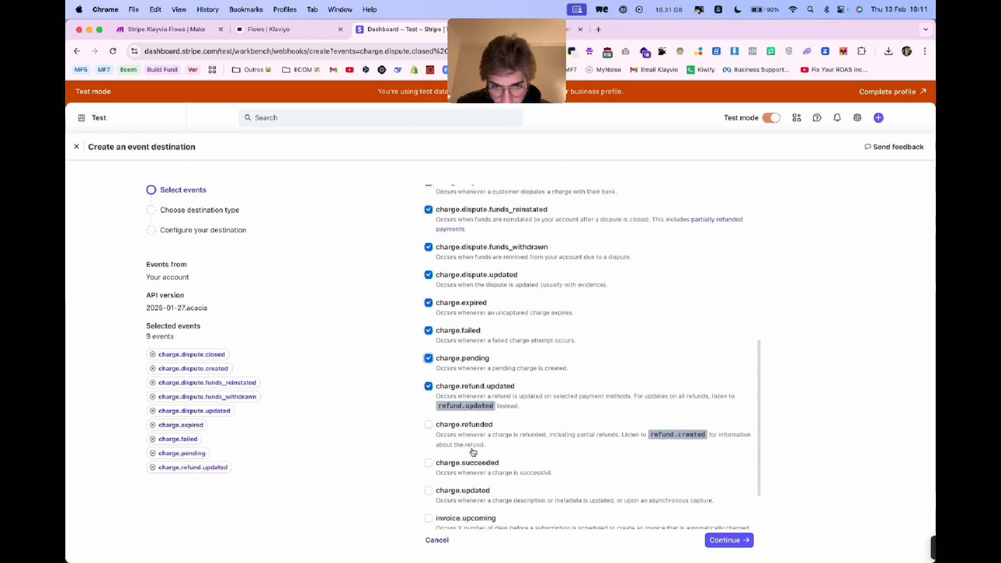
left_click(476, 426)
left_click(475, 463)
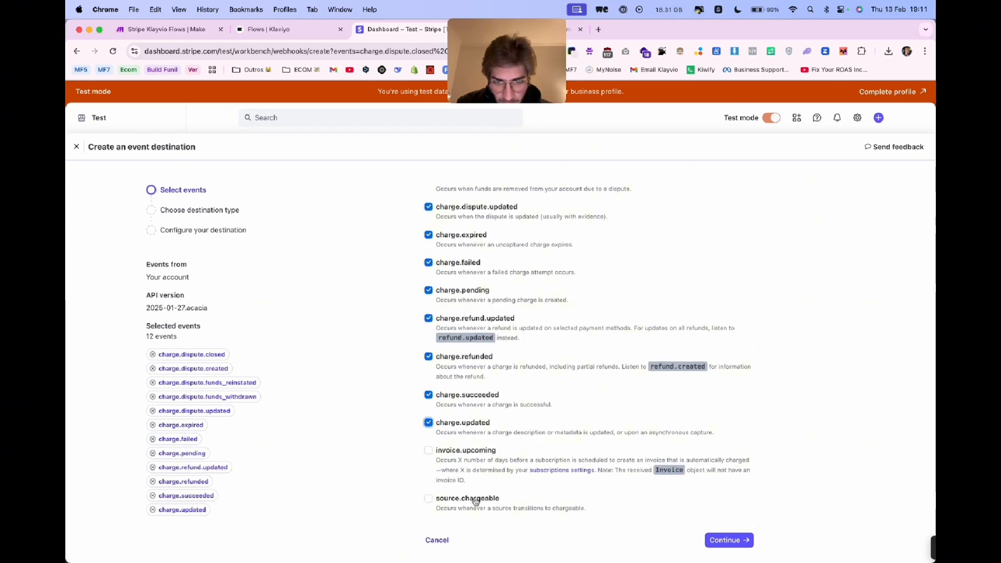
- Search the events for "dispute" and select all the issuing_dispute events (closed, created, funds_reinstated, funds_rescinded, submitted, updated) plus review.closed
scroll(473, 495, "up", 10)
double_click(473, 375)
type("disp")
scroll(479, 368, "down", 5)
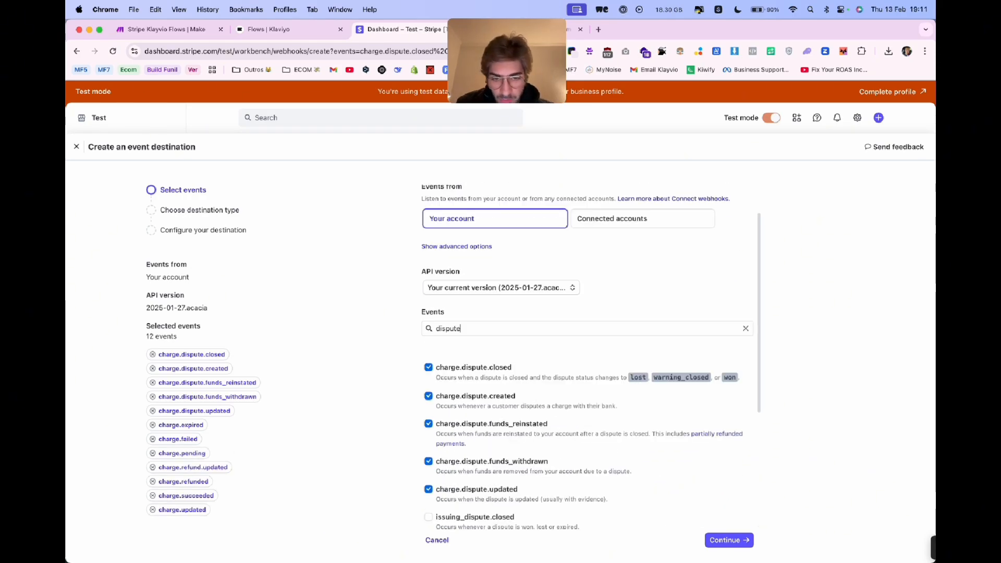
left_click(479, 365)
left_click(478, 397)
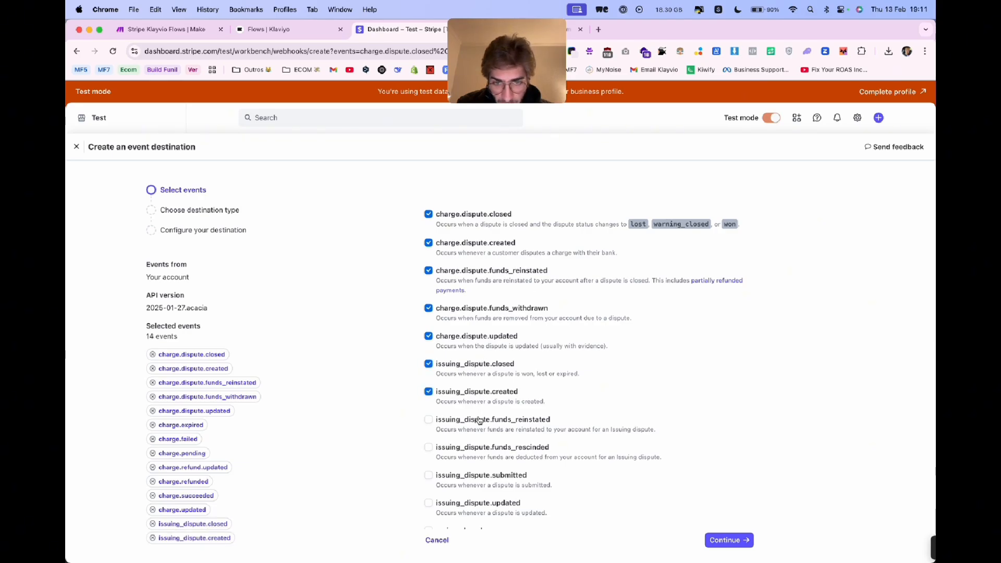
left_click(479, 421)
left_click(479, 448)
double_click(476, 484)
left_click(477, 505)
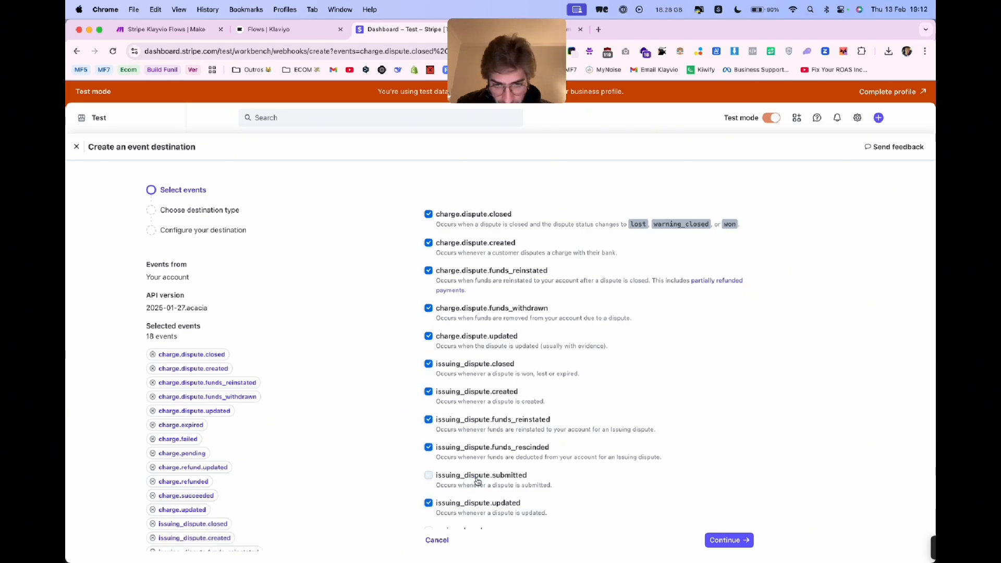
left_click(479, 483)
scroll(482, 472, "down", 2)
scroll(471, 491, "up", 10)
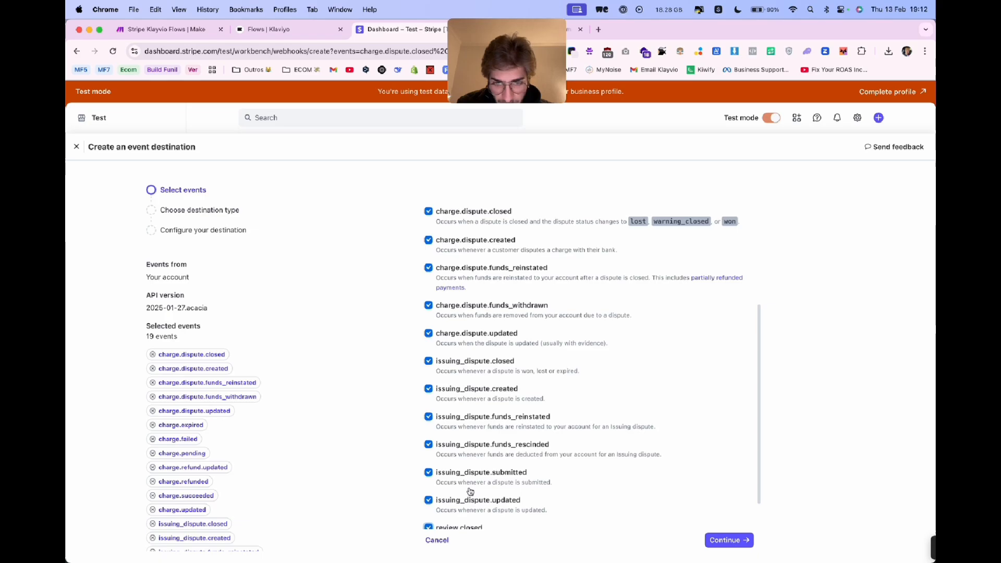
- Search the events for "review" and add review.opened to the selection
double_click(496, 373)
type("revi")
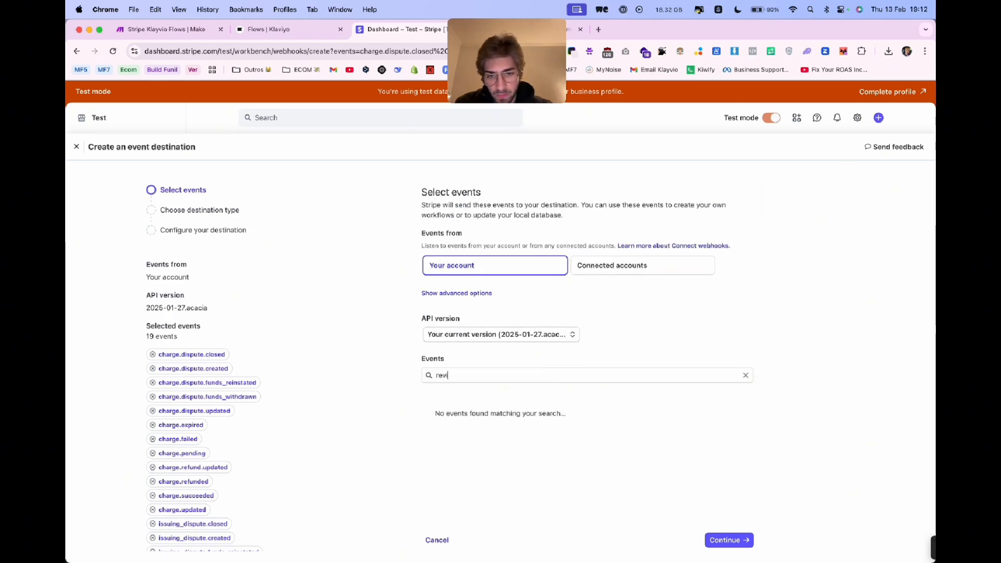
type("ew")
left_click(444, 497)
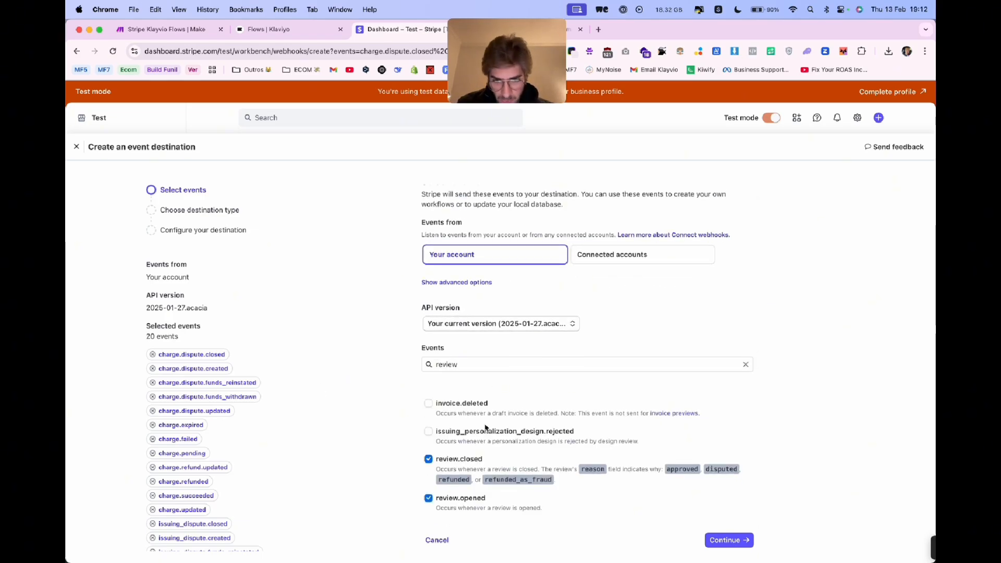
- Search the events for "charge" again, add charge.captured and review the selected charge events
double_click(495, 364)
type("charge")
scroll(531, 477, "down", 2)
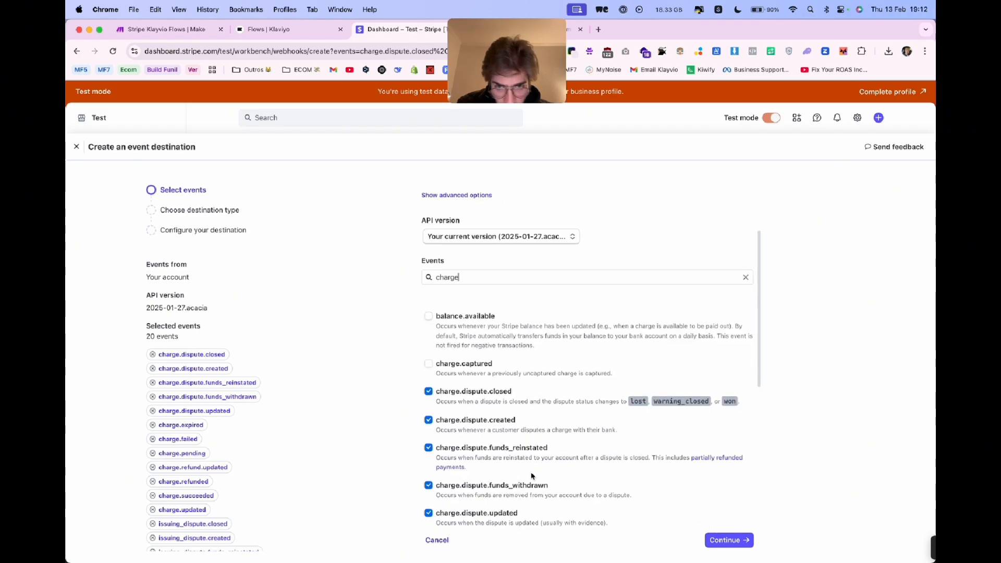
left_click(482, 368)
scroll(487, 423, "down", 5)
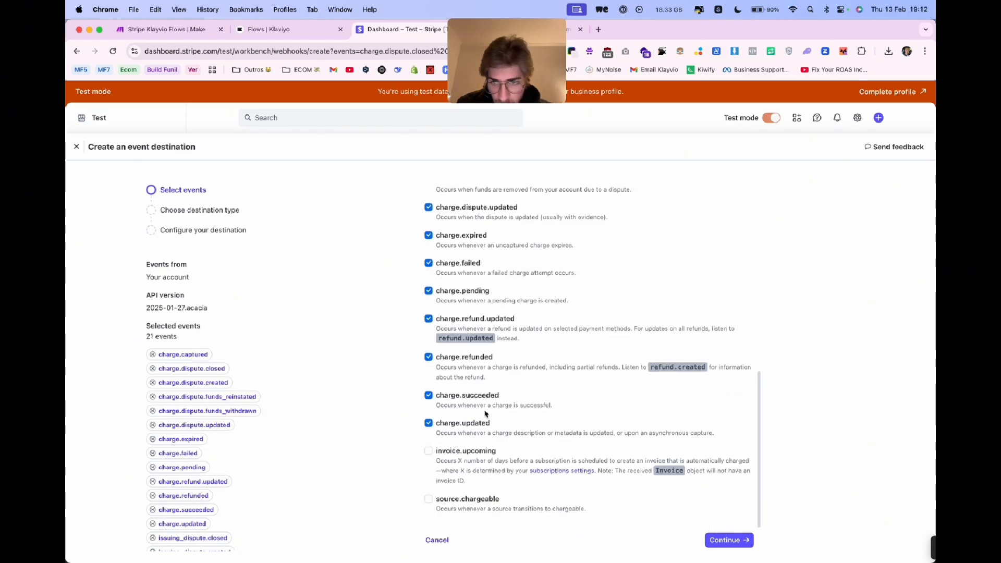
scroll(487, 420, "up", 10)
scroll(203, 376, "down", 1)
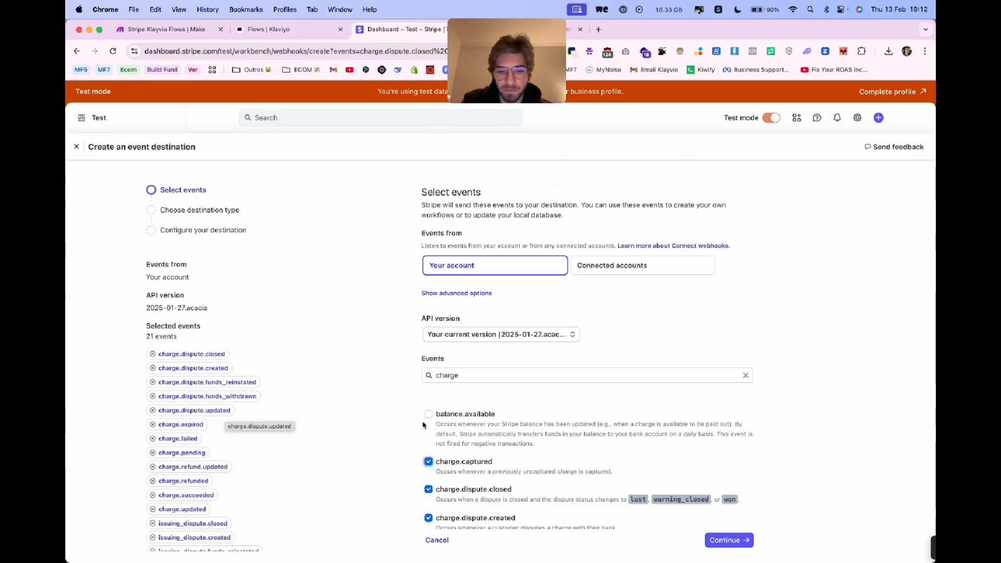
- Continue with Webhook endpoint as the destination type and paste the copied Make webhook address as the endpoint URL
left_click(727, 540)
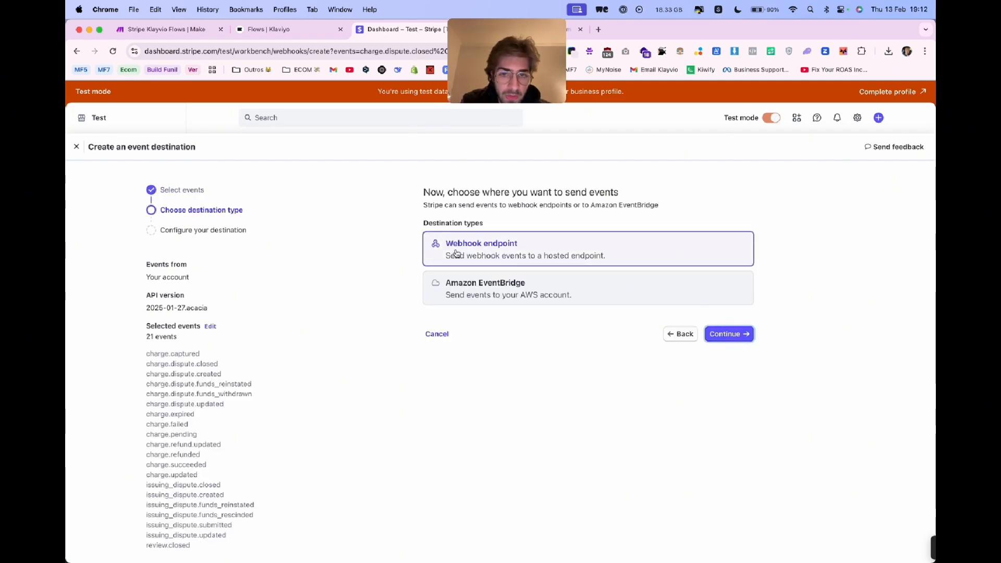
left_click(728, 333)
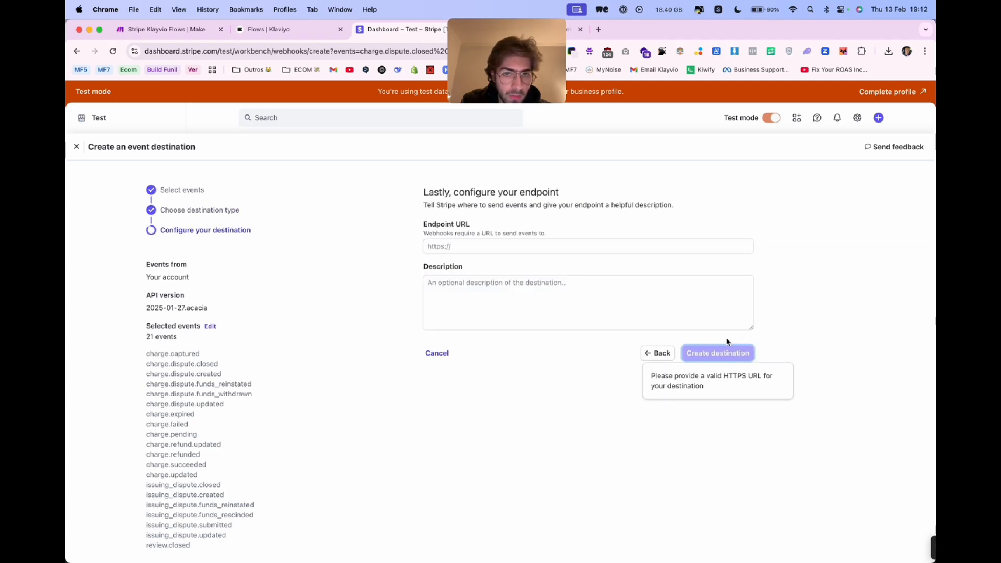
left_click(543, 246)
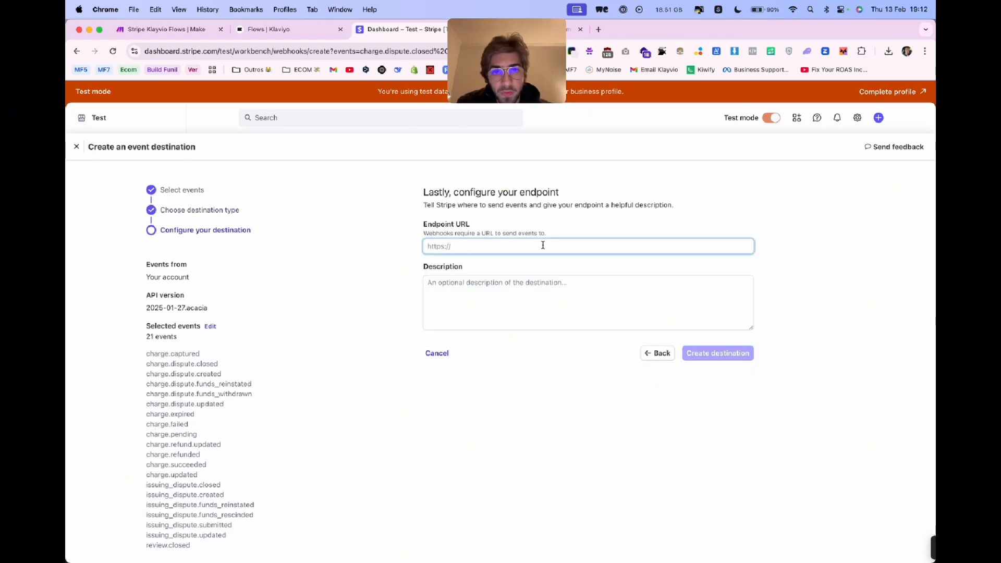
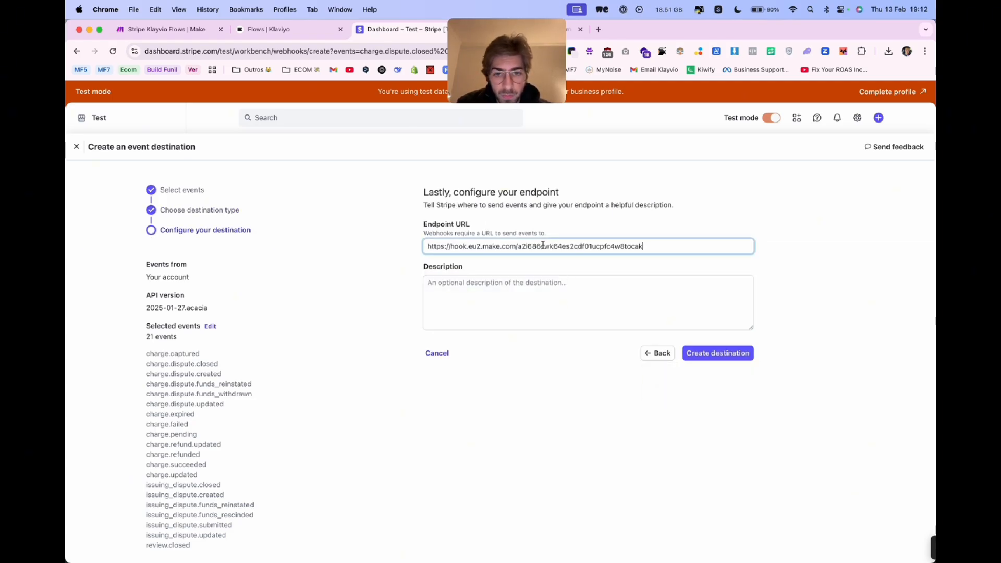
- Describe the endpoint as "make.com anti dispute flow" and create the destination
left_click(538, 291)
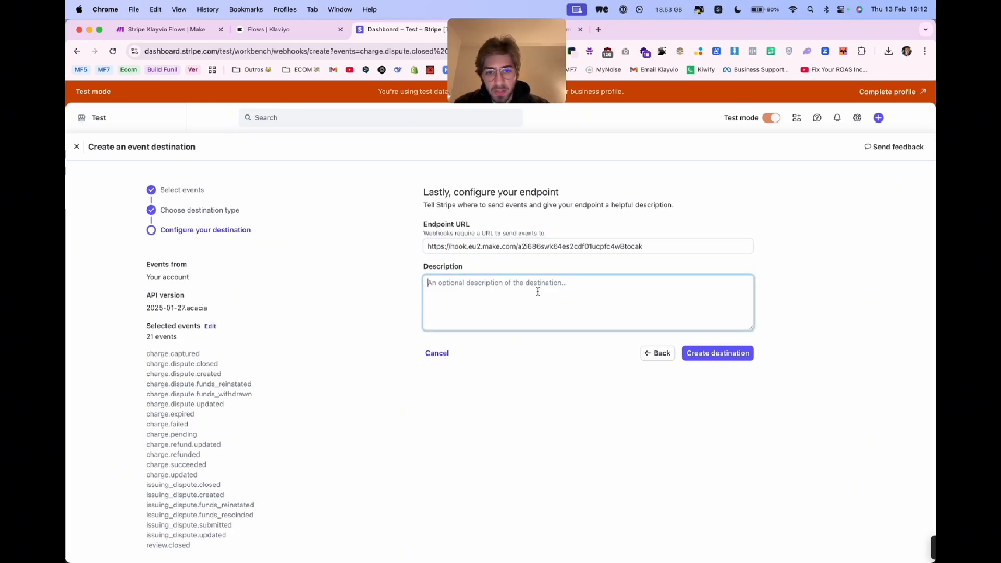
type("make.co")
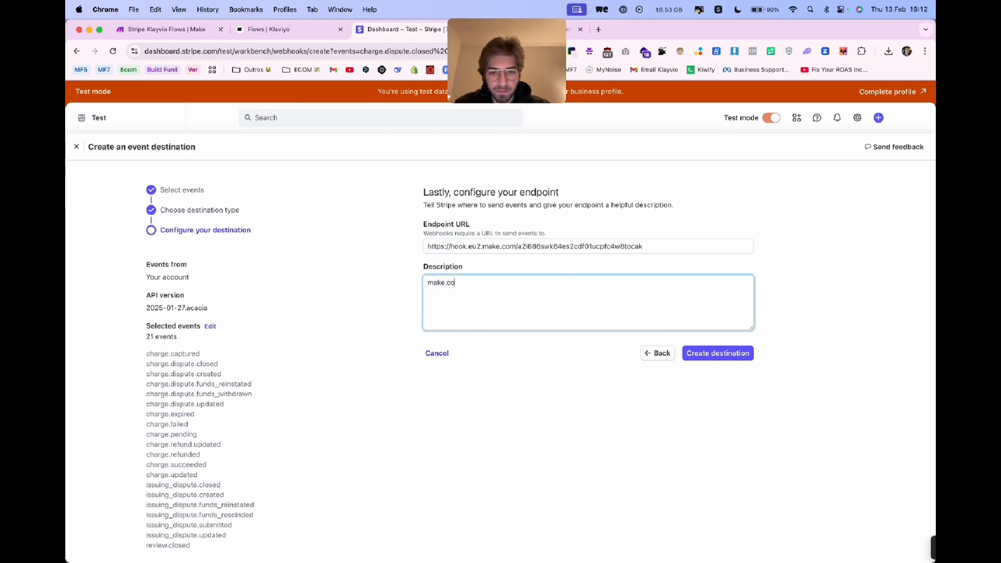
type("m anti dispute flow")
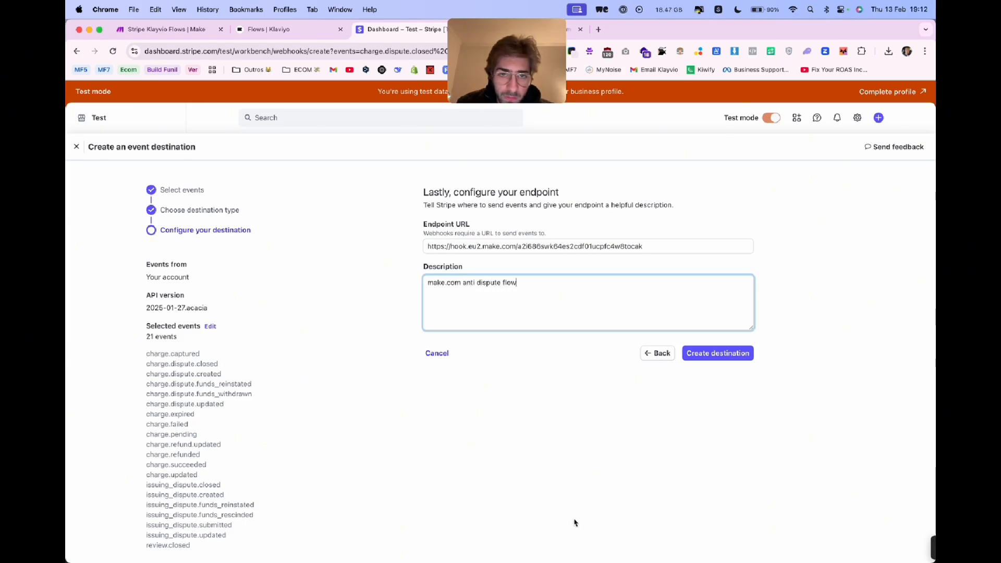
left_click(733, 356)
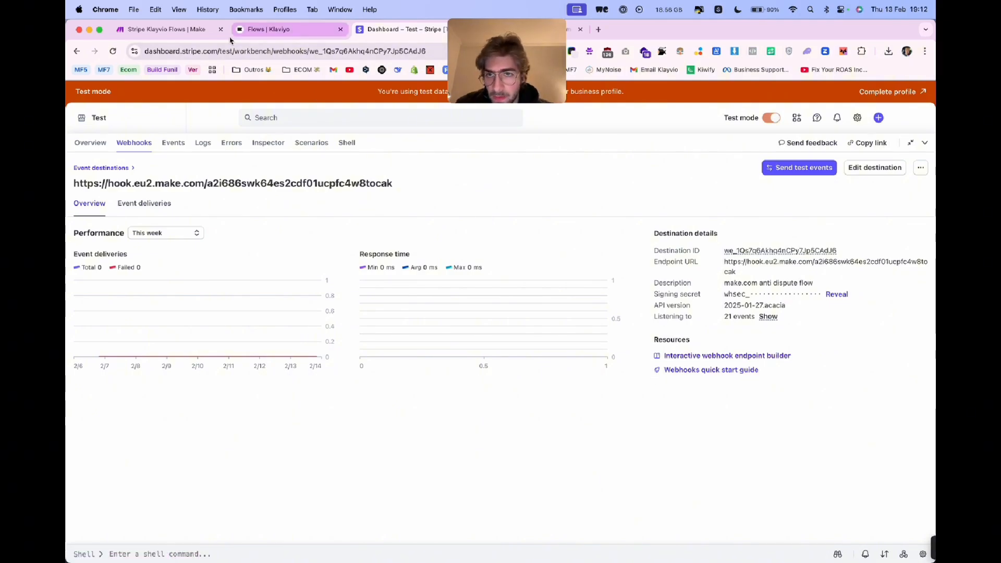
- Switch to the Make scenario and check the conditions of the router's Disputes Abertas filter
left_click(209, 29)
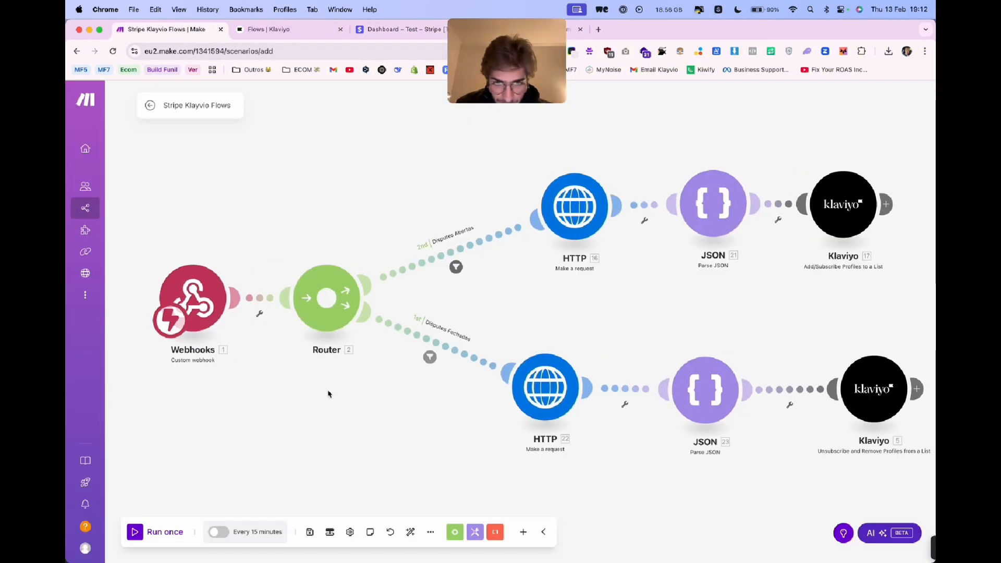
left_click(469, 254)
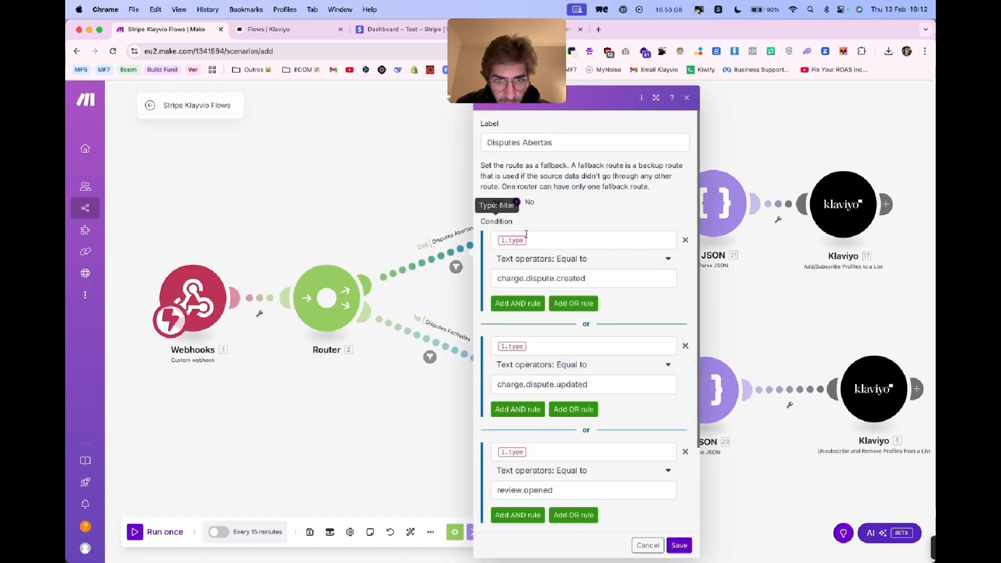
left_click(396, 243)
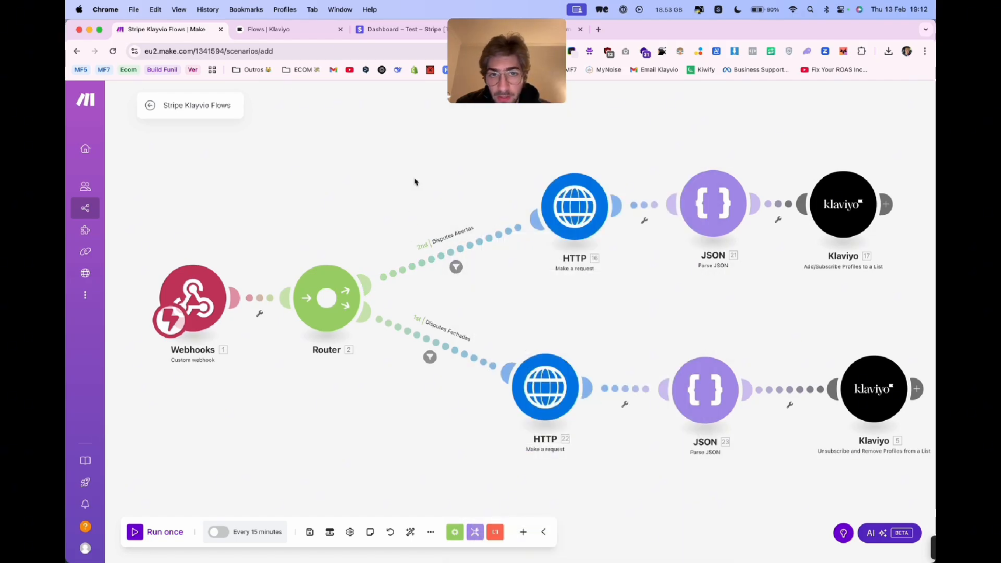
- Switch to CatEditor and select the whole "stripe charges create" test command
left_click(545, 532)
left_click_drag(538, 208, 406, 136)
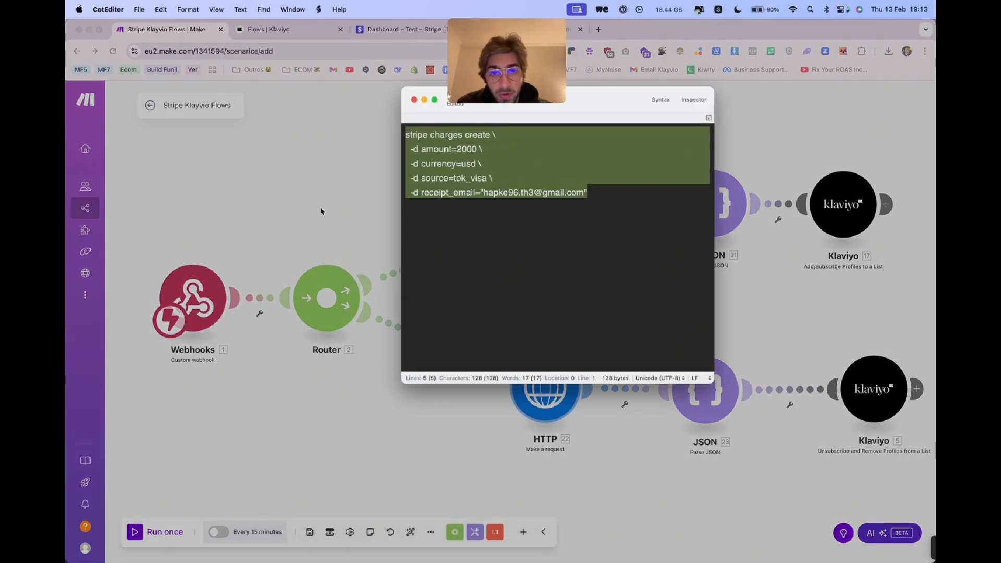
- Return to the Make scenario and try to run it once
left_click(320, 213)
left_click(165, 532)
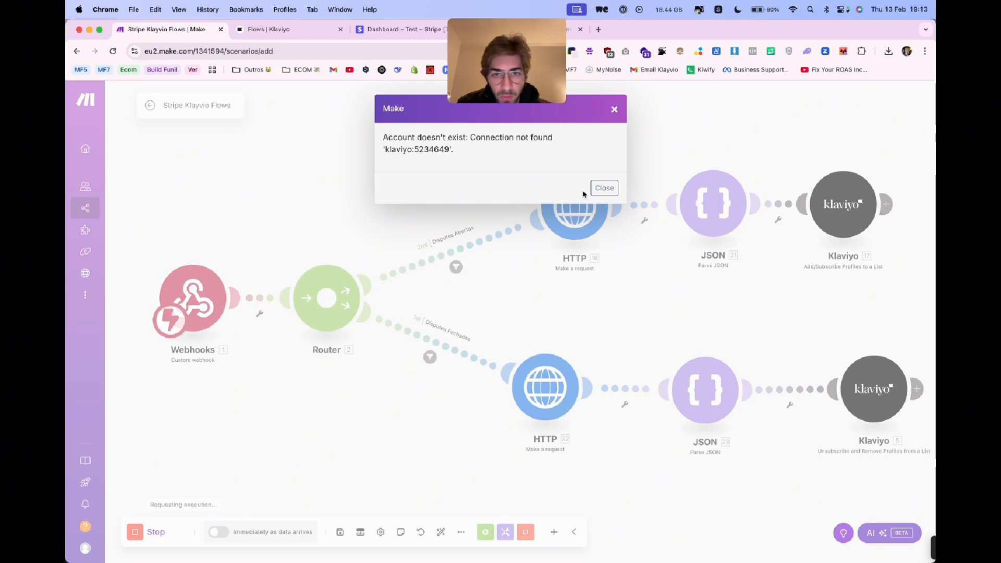
left_click(604, 188)
- Start a new connection for the Klaviyo Add/Subscribe Profiles to a List module and name it "My Klayvio Account XBOBS.com"
scroll(678, 250, "right", 5)
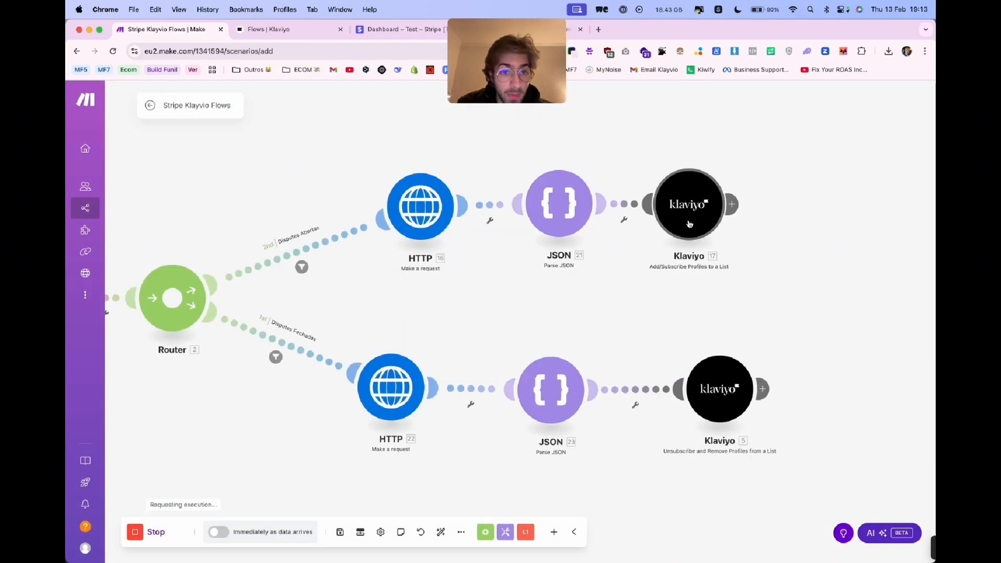
left_click(689, 225)
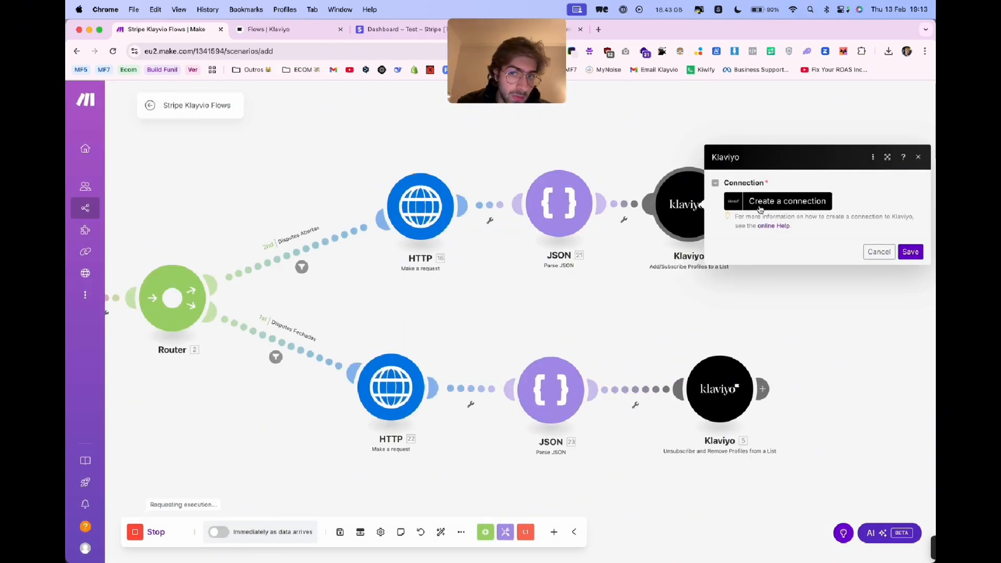
left_click(760, 209)
triple_click(682, 170)
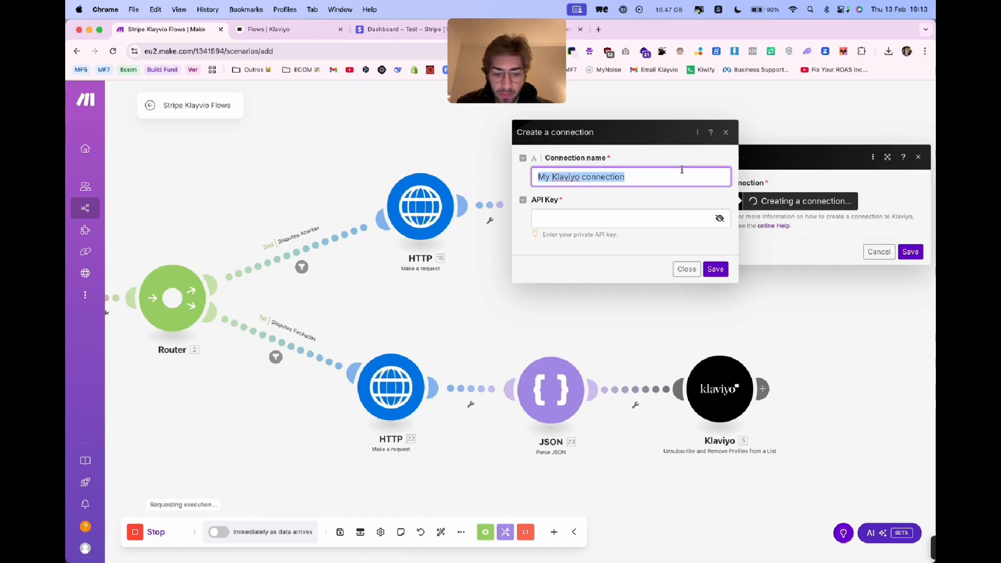
type("M")
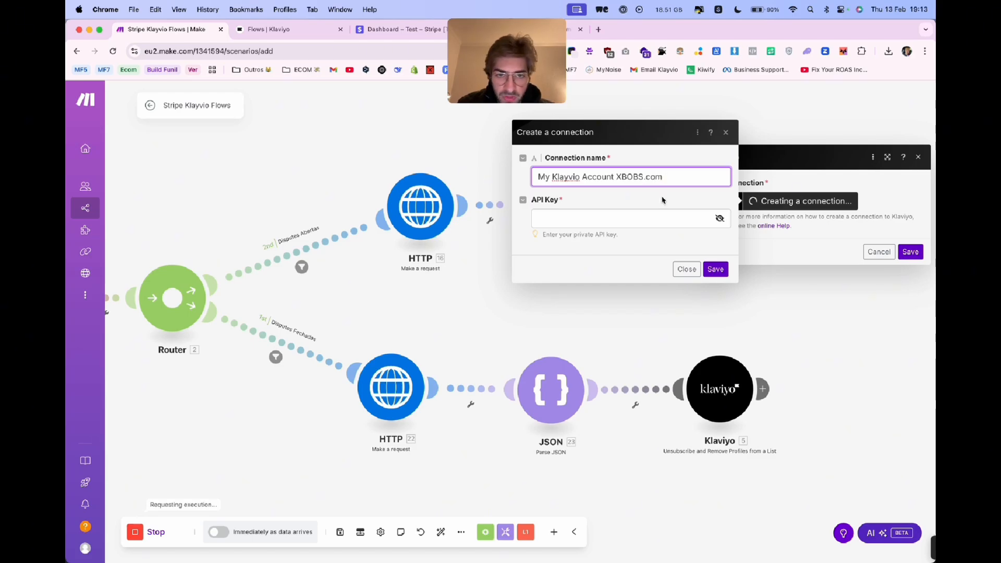
- Switch to Klaviyo and start a new private API key from the account's API key settings
left_click(658, 217)
left_click(314, 36)
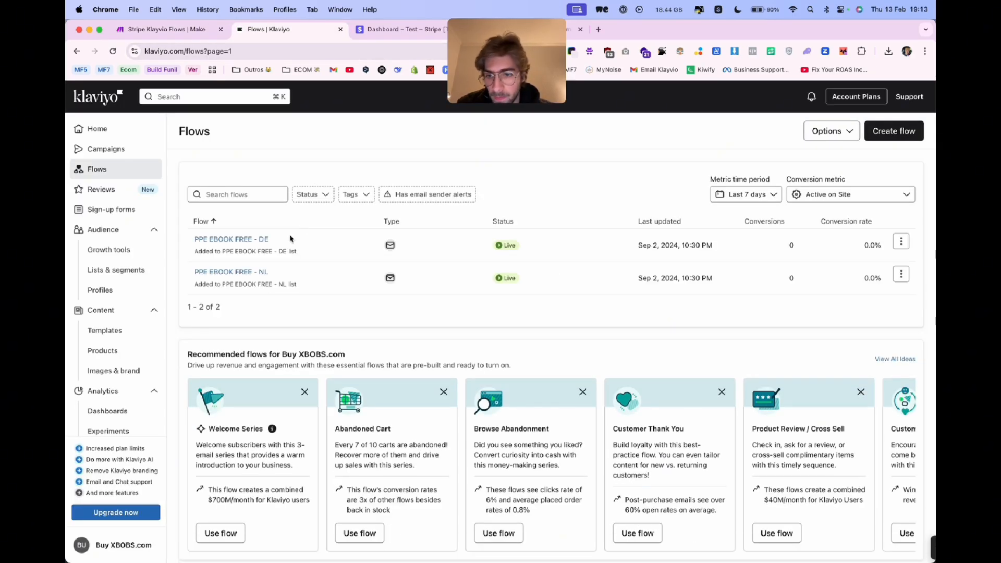
left_click(115, 545)
left_click(198, 527)
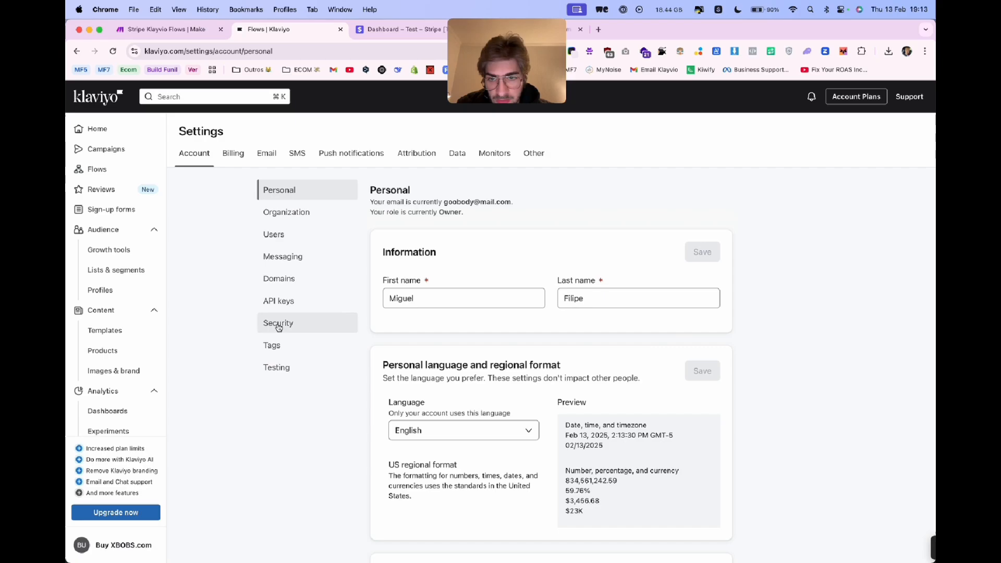
left_click(282, 304)
scroll(659, 292, "down", 2)
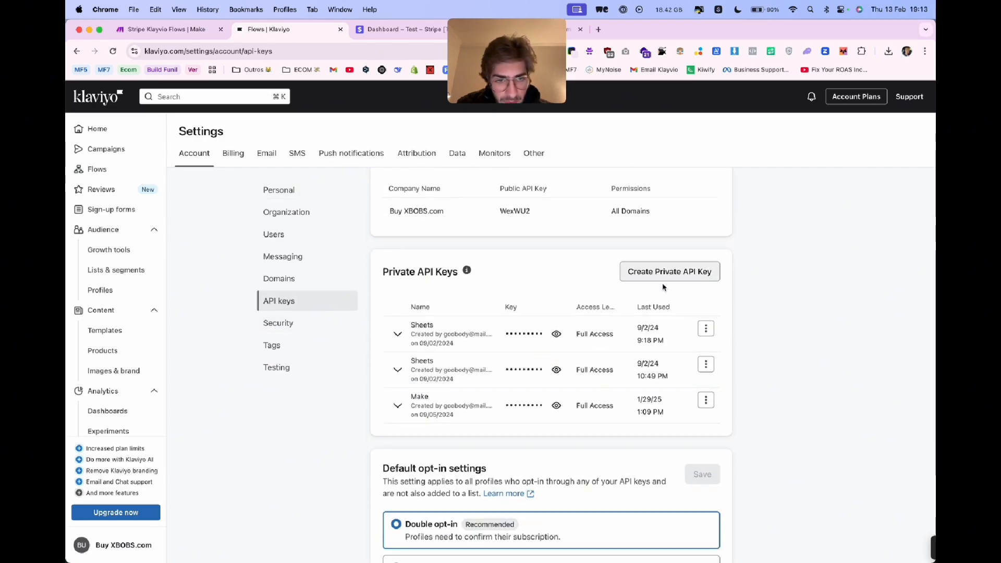
left_click(673, 275)
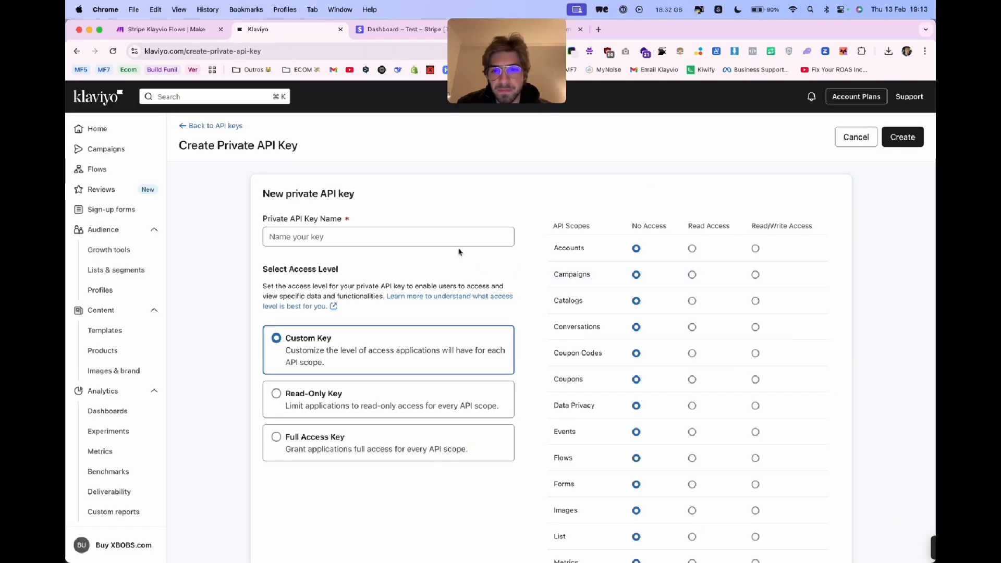
- Name the private API key "Make", give it full access and create it
left_click(443, 245)
type("Make")
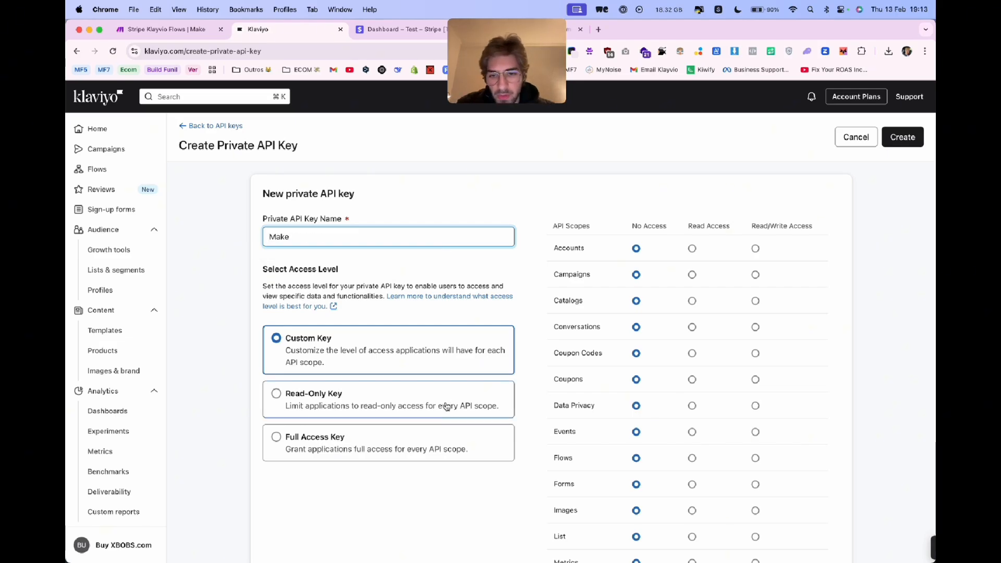
left_click(446, 450)
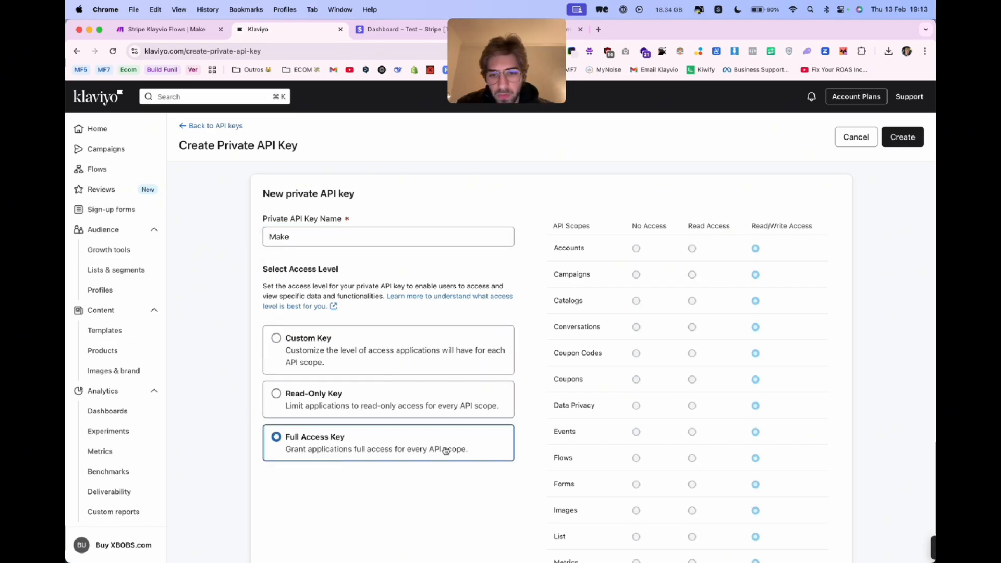
left_click(903, 136)
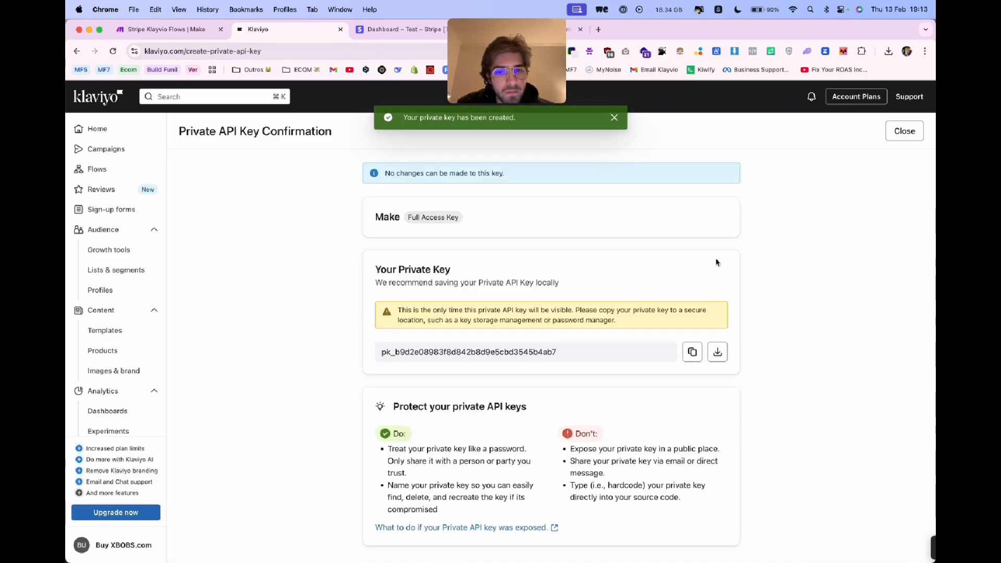
- Copy the new private API key, paste it into the API Key field of the Make connection and save the connection
left_click(693, 355)
left_click(693, 360)
left_click(671, 377)
left_click(688, 358)
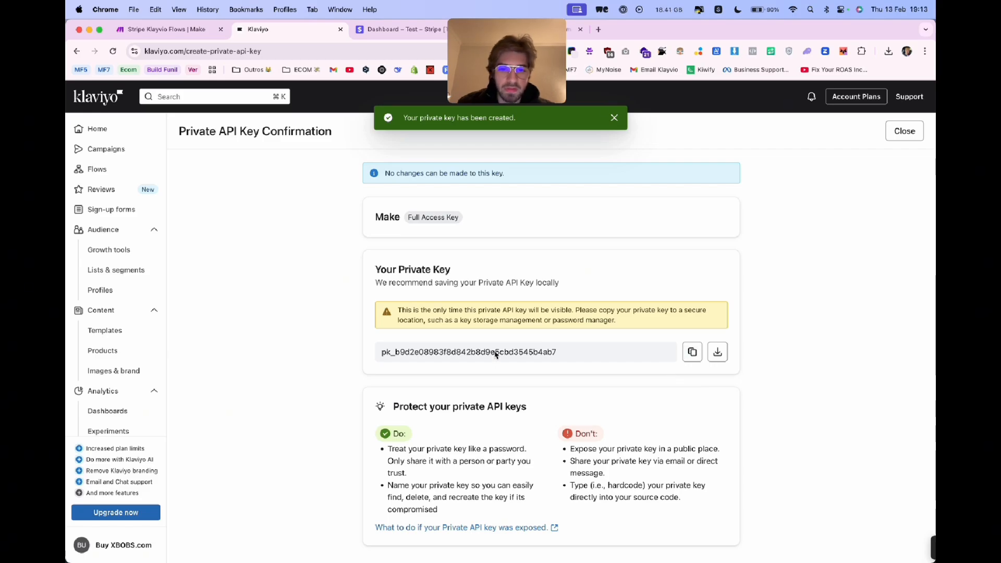
key("ctrl+shift+Tab")
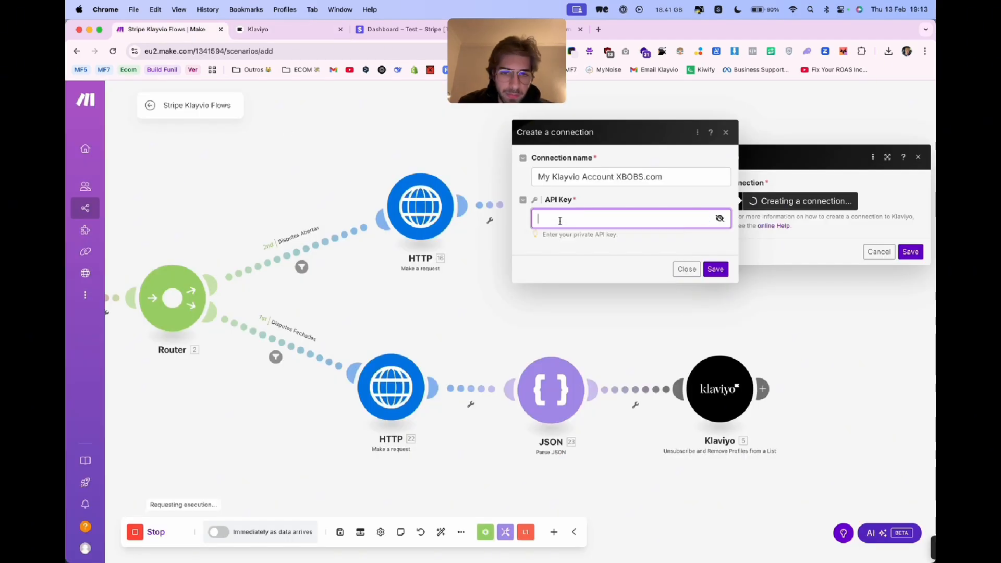
key("super+v")
left_click(716, 270)
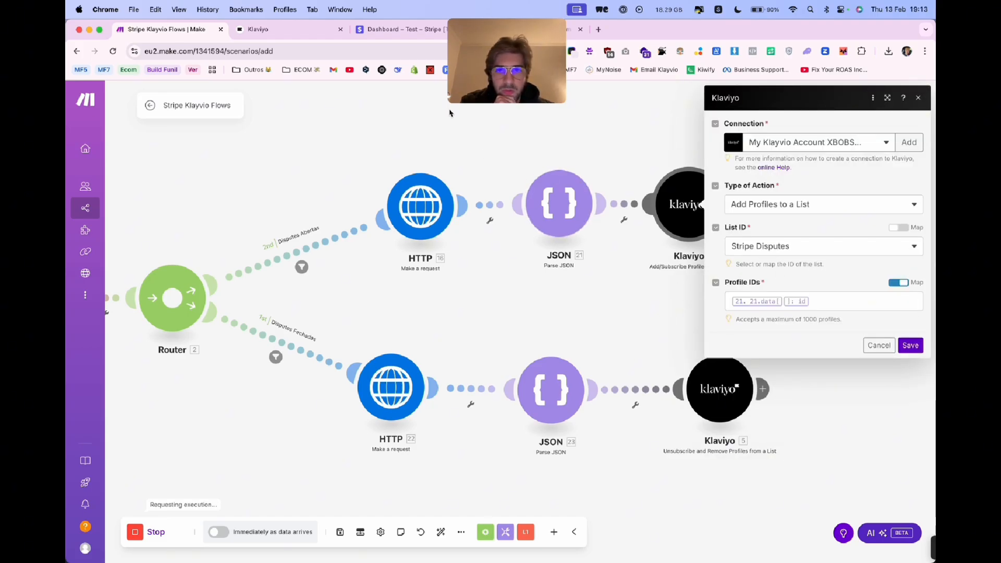
- Switch to Klaviyo and create a list named "Stripe Dispute" with the tags dispute and stripe
left_click(282, 30)
left_click(151, 273)
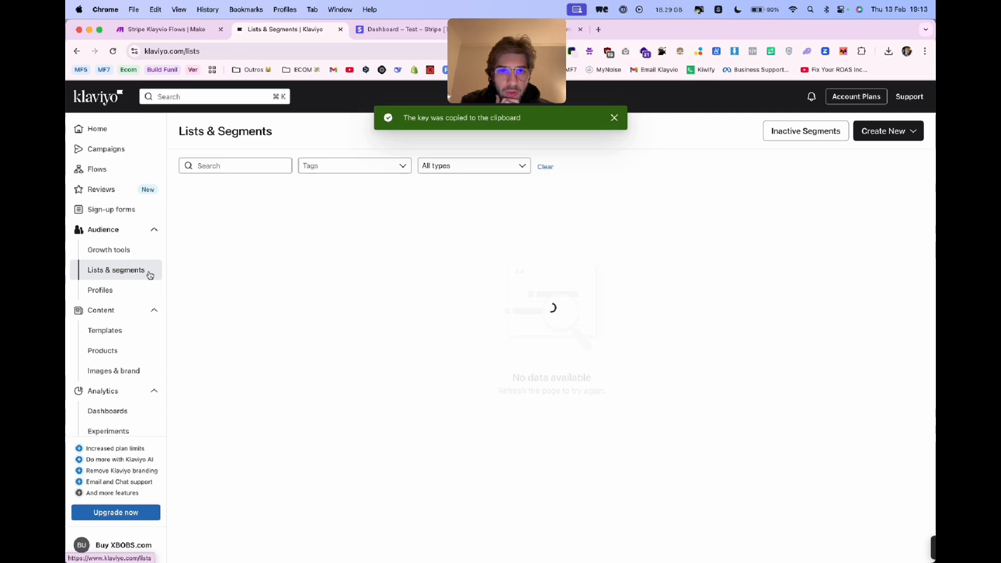
left_click(888, 131)
left_click(834, 152)
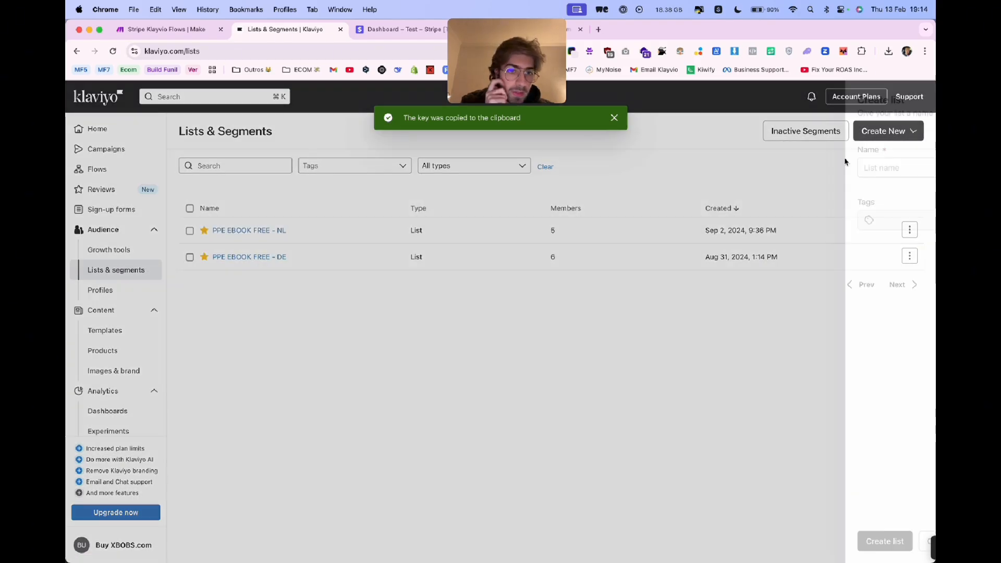
type("St")
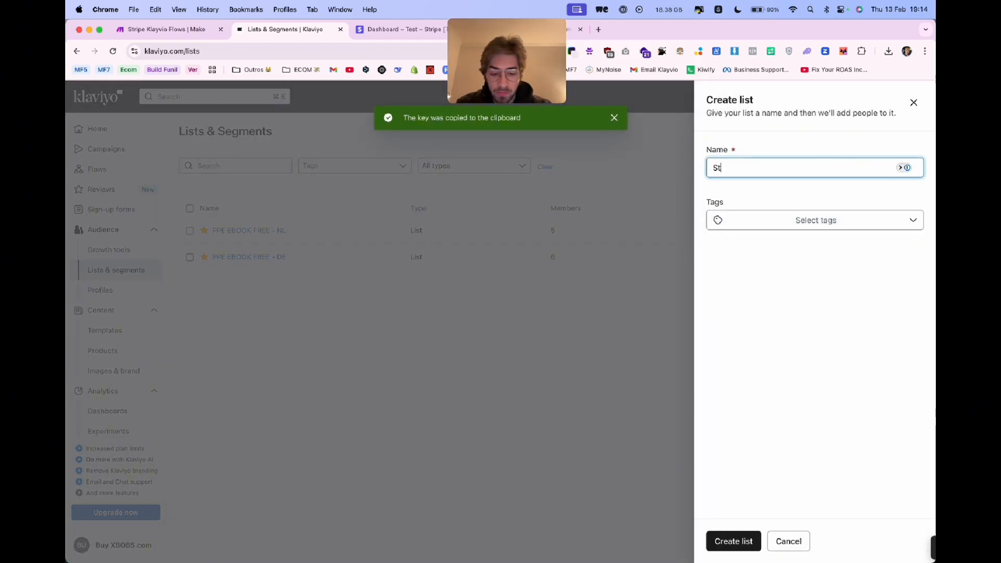
type("ripe Dispute")
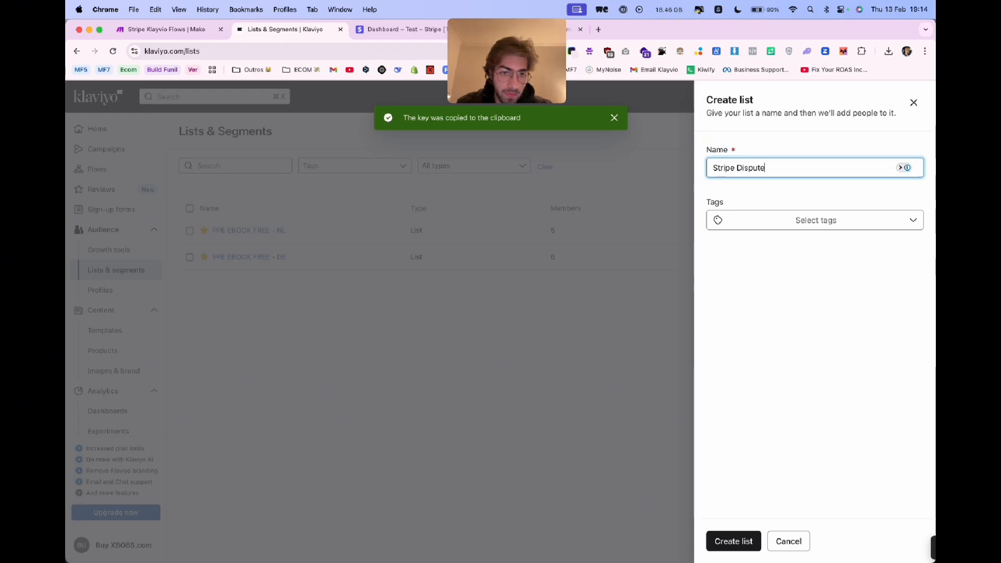
left_click(841, 224)
left_click(769, 276)
left_click(765, 295)
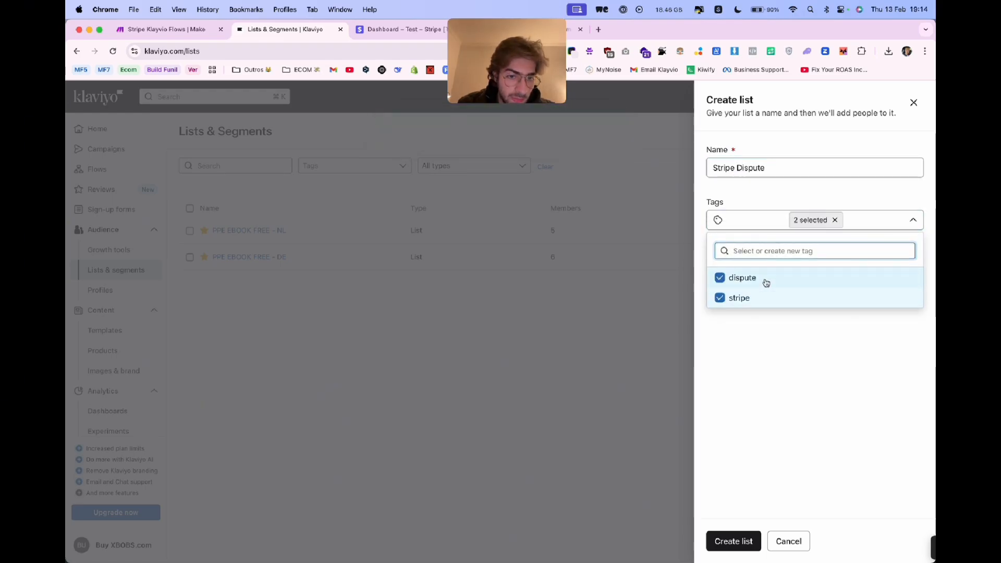
left_click(733, 540)
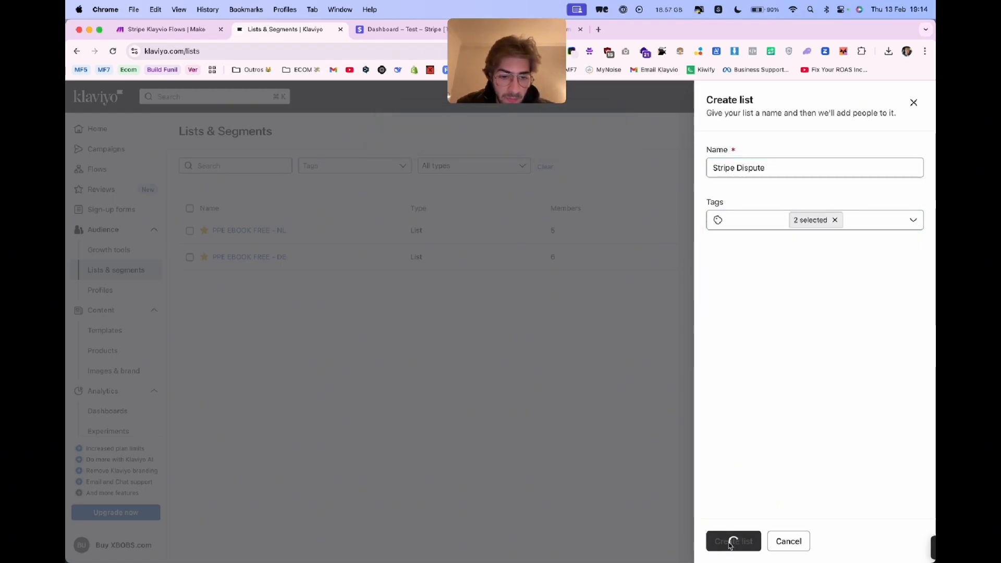
- Set the opt-in process of the Stripe Dispute list to single opt-in and save its consent settings
left_click(616, 175)
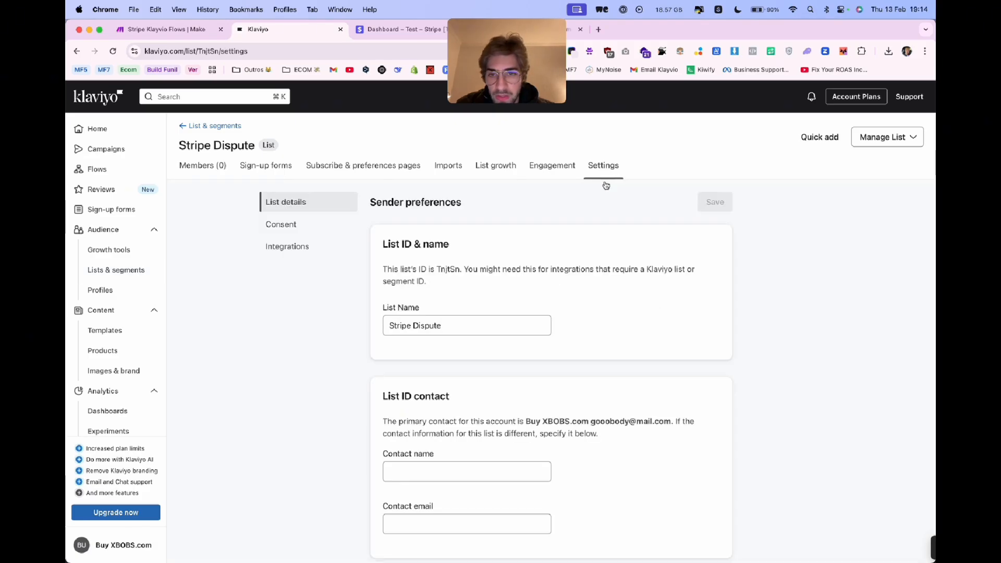
left_click(333, 230)
scroll(467, 406, "down", 2)
left_click(425, 472)
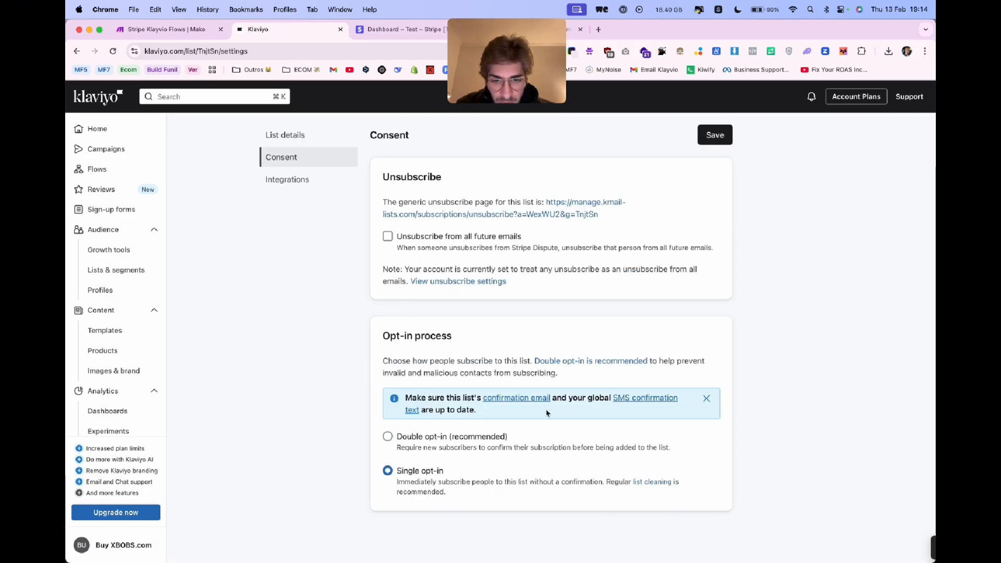
left_click(724, 142)
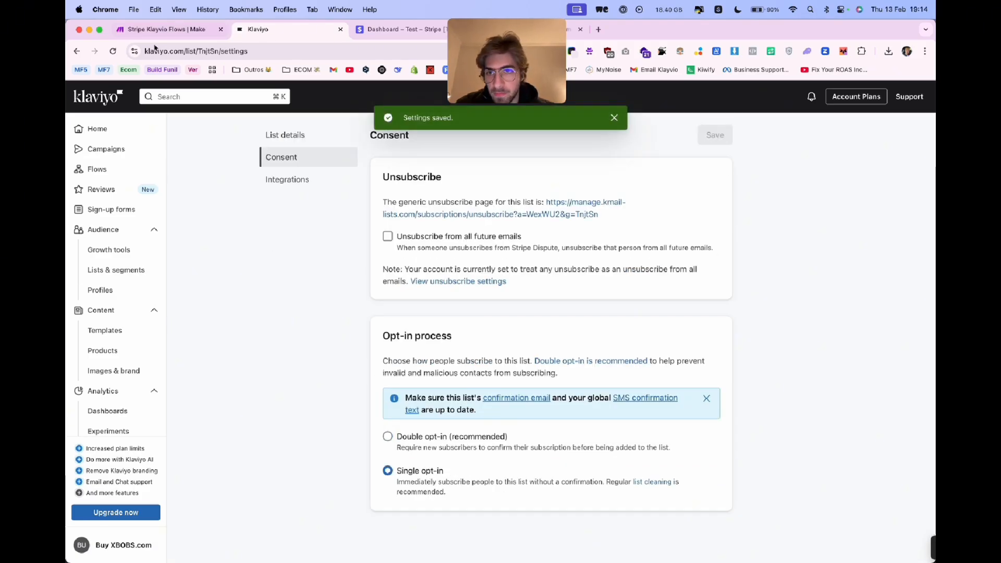
- Return to the Make scenario and set the list of the Klaviyo Add/Subscribe Profiles to a List module to Stripe Dispute
left_click(138, 171)
key("ctrl+shift+Tab")
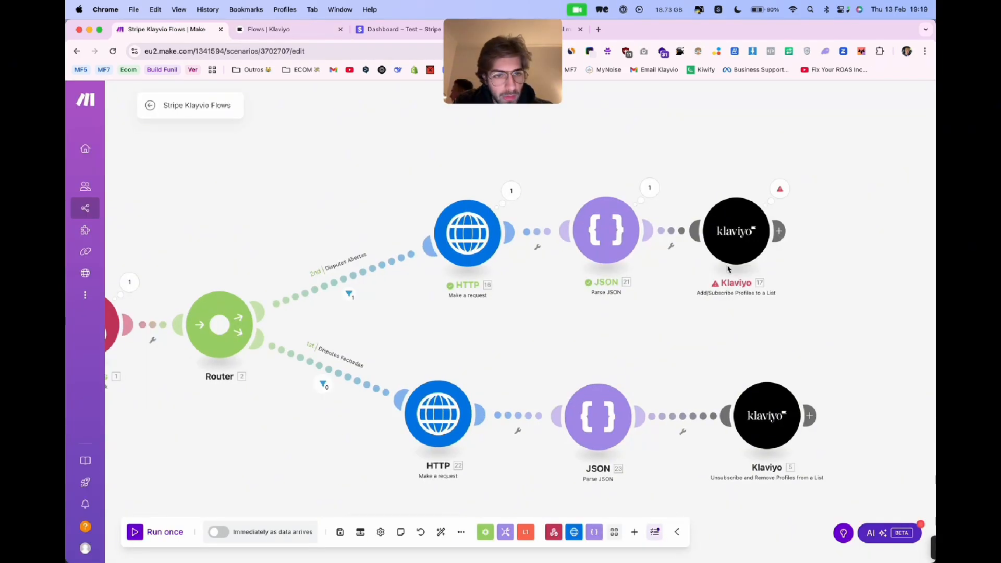
left_click(733, 231)
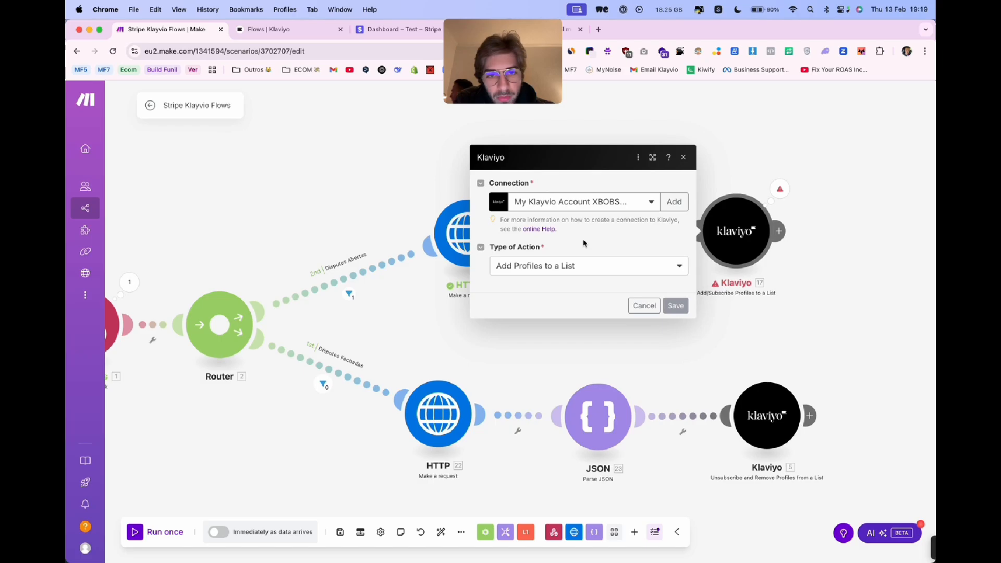
left_click(570, 256)
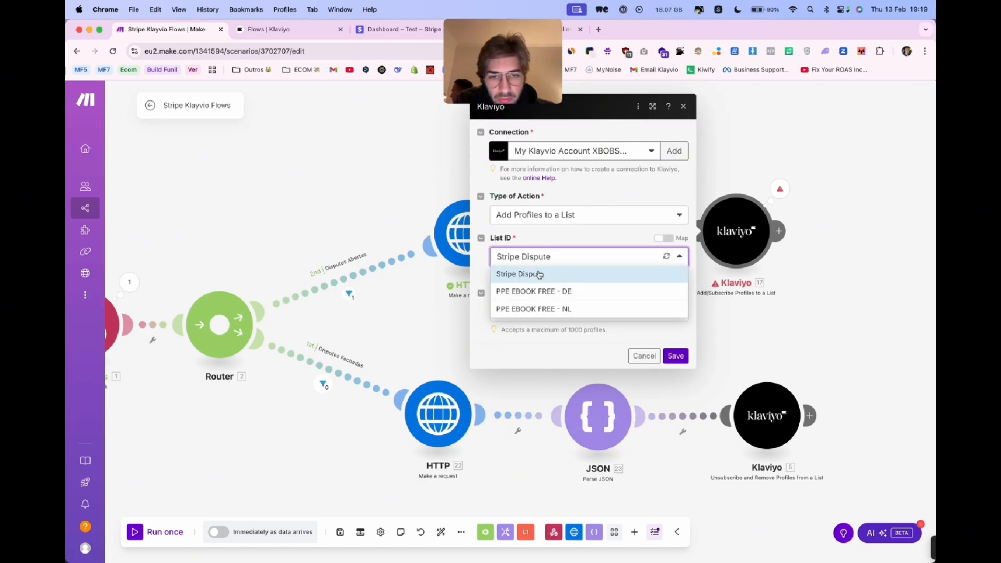
left_click(539, 275)
left_click(734, 345)
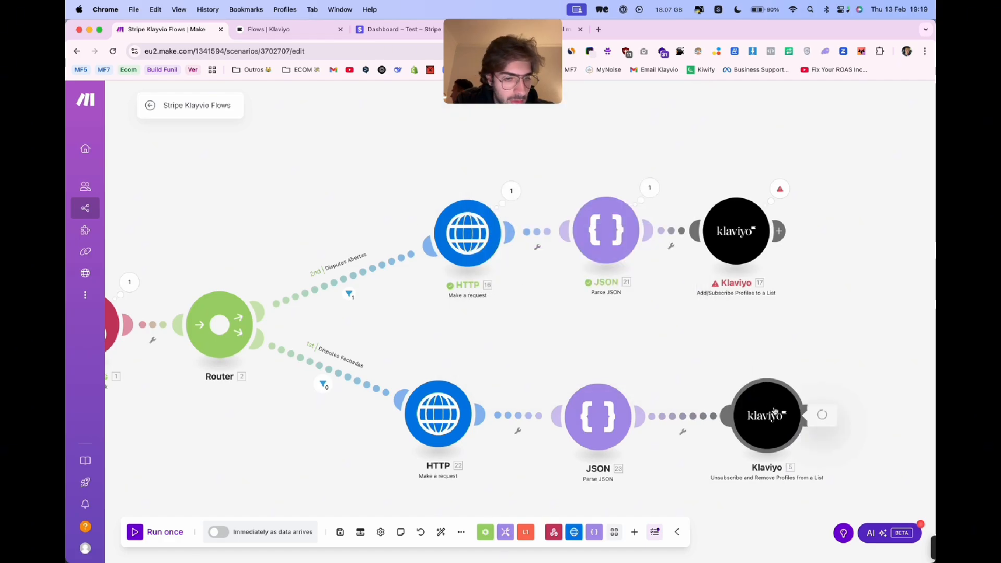
- Check the list and profile settings of the Klaviyo Unsubscribe and Remove Profiles from a List module
left_click(774, 409)
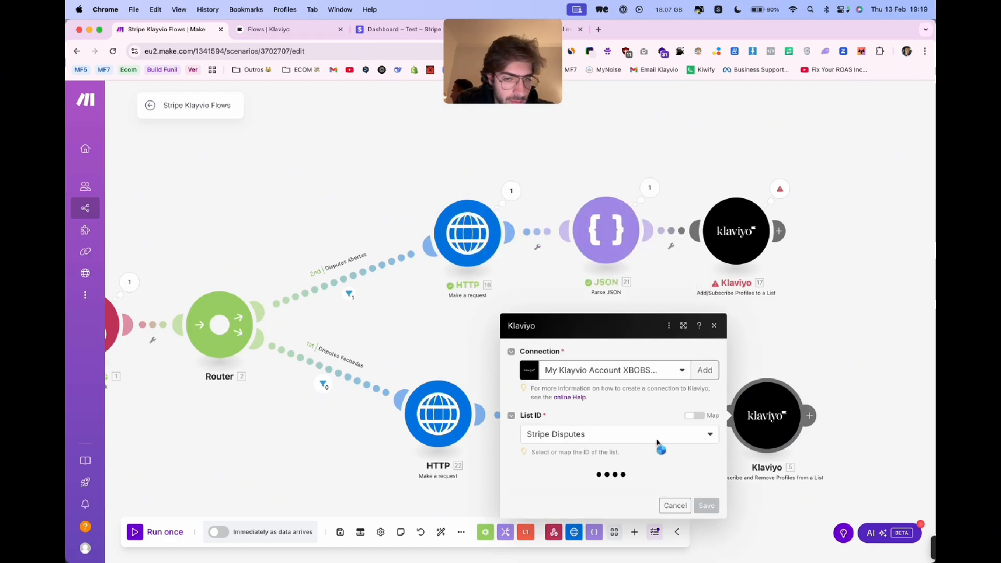
left_click(402, 326)
left_click_drag(402, 326, 575, 327)
left_click(313, 281)
left_click(317, 280)
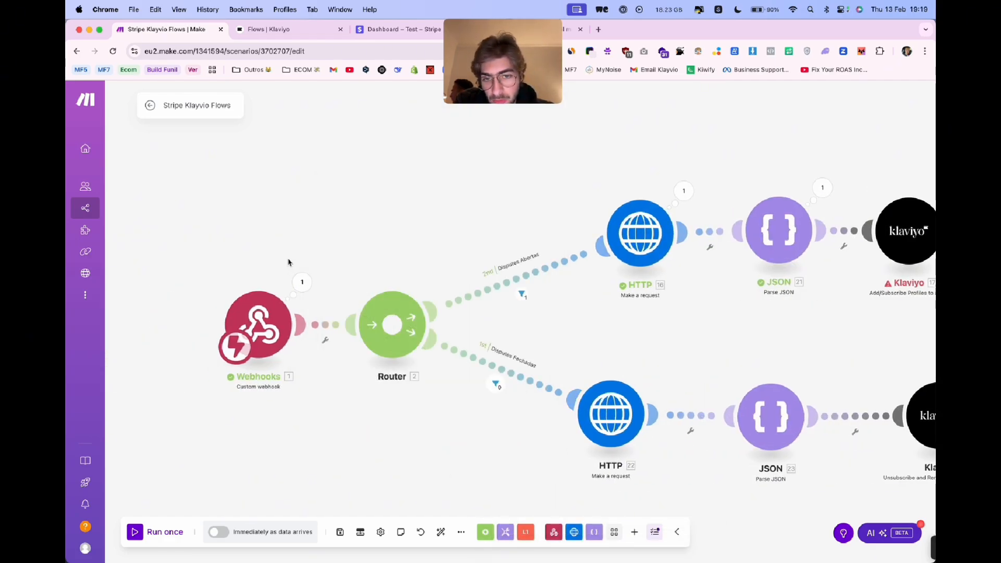
- Replace the customer email variable in the Disputes Abertas HTTP request URL with the webhook's receipt_email field
scroll(339, 214, "right", 2)
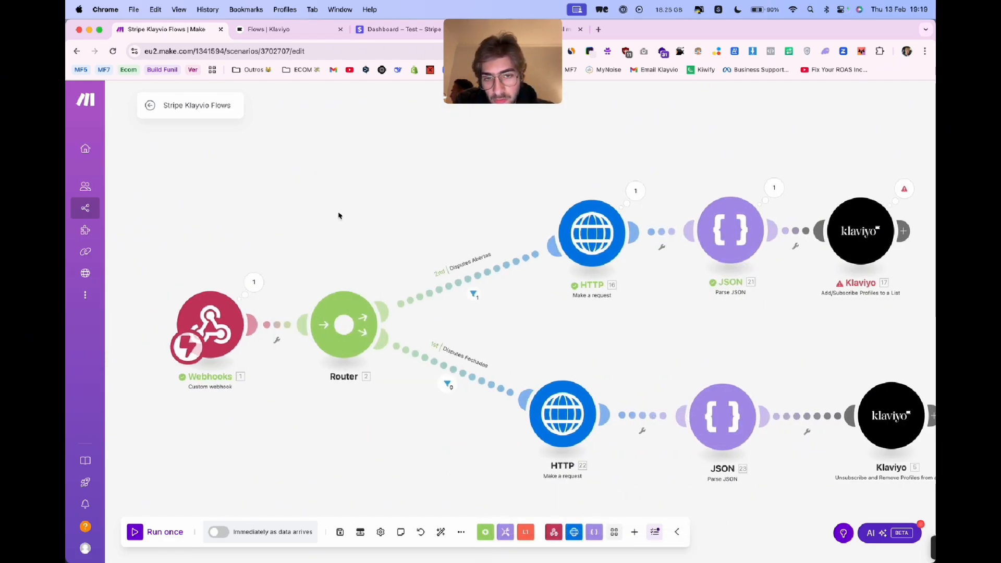
left_click(606, 252)
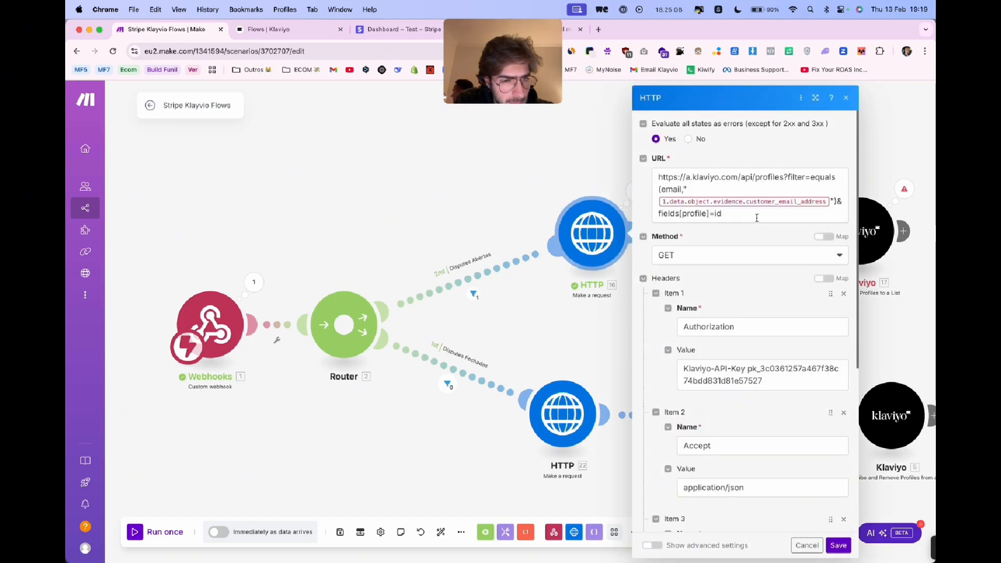
left_click(827, 201)
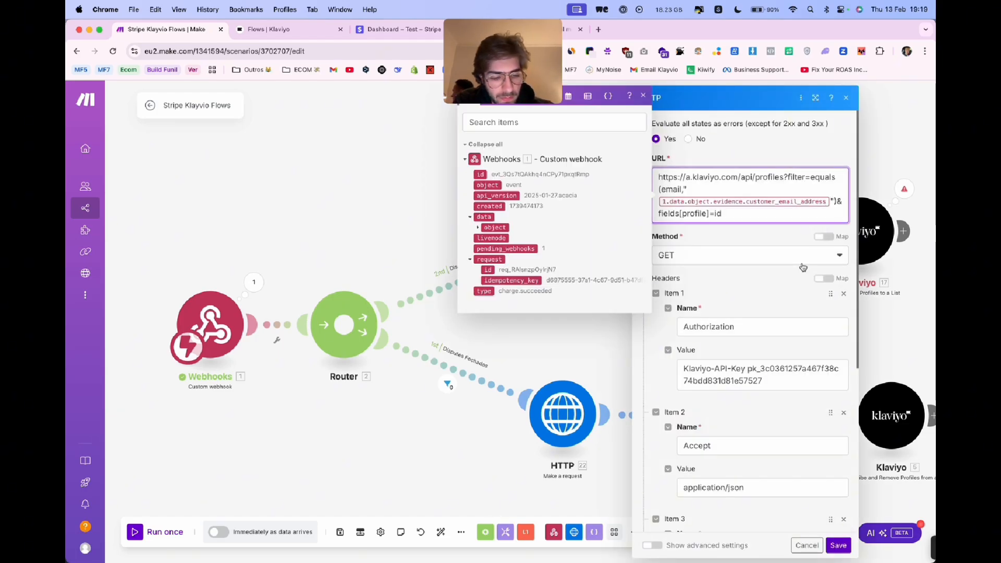
key("BackSpace")
left_click(532, 125)
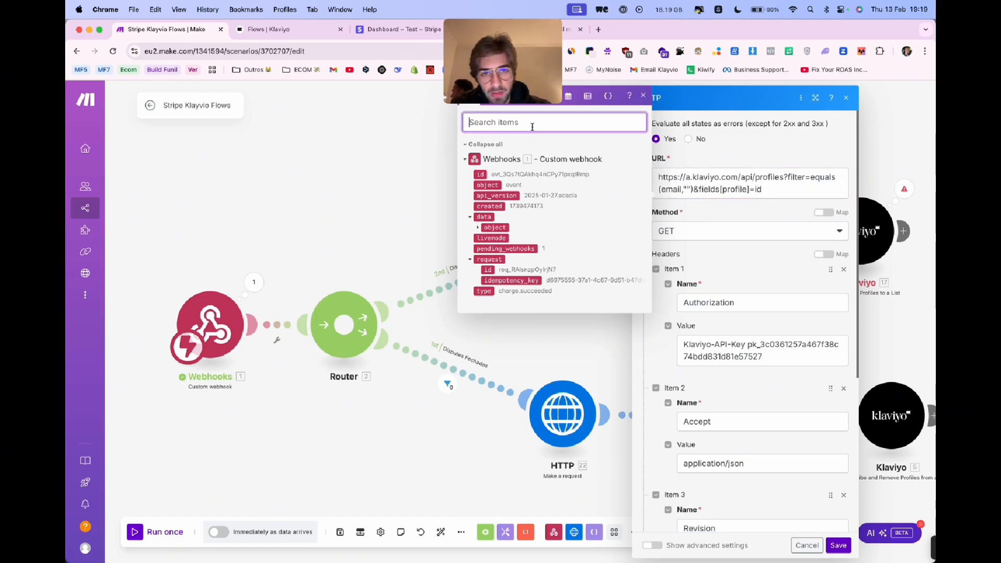
type("email")
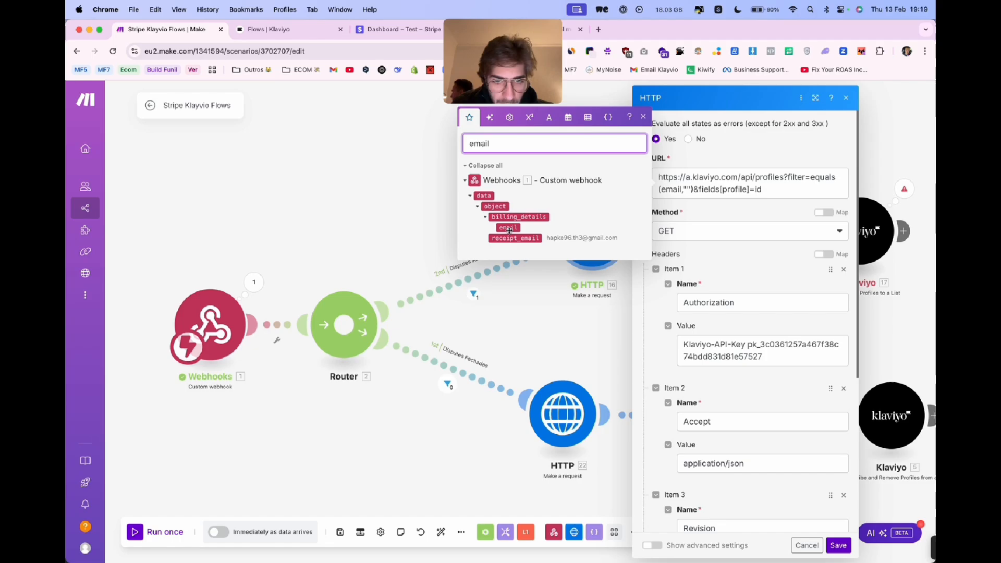
left_click(686, 190)
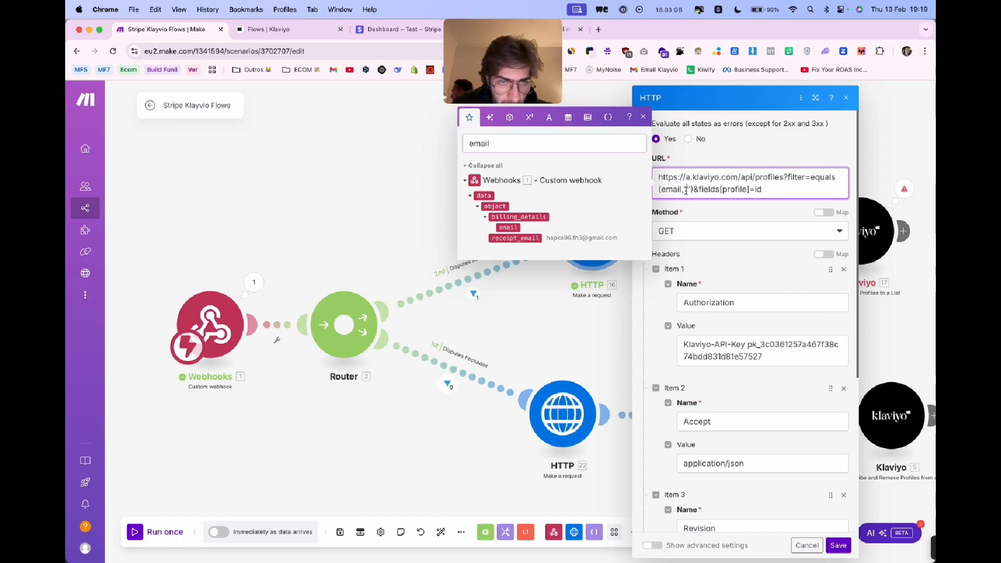
left_click(531, 237)
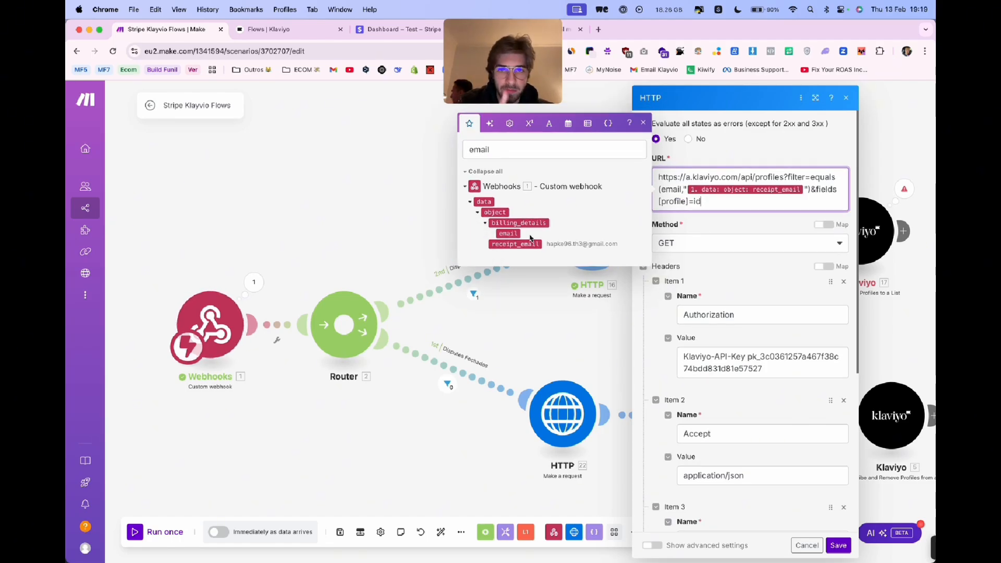
- Replace the API key in the HTTP request's Authorization header with the private API key of the Klaviyo account
left_click(770, 368)
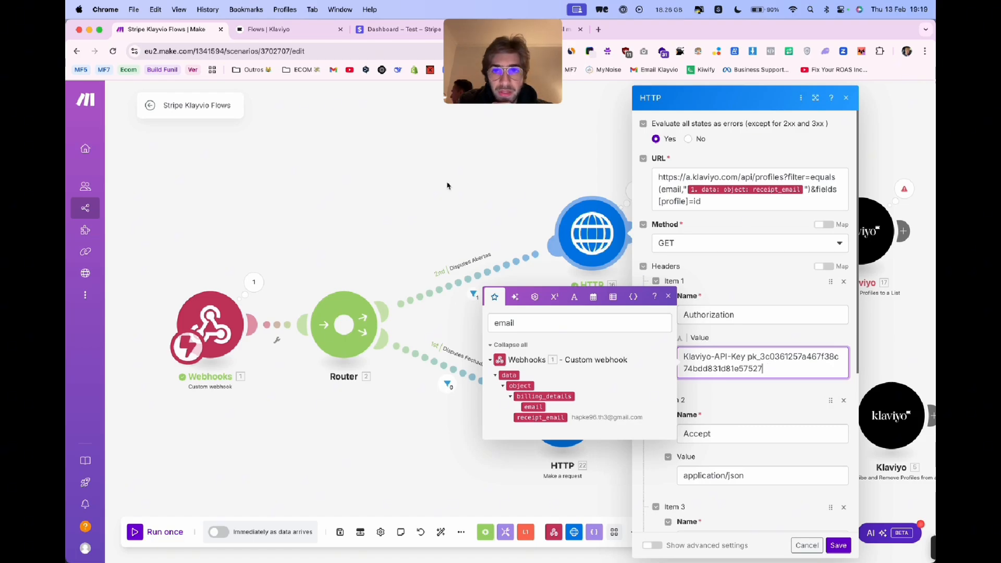
left_click(308, 34)
left_click(702, 298)
left_click(190, 33)
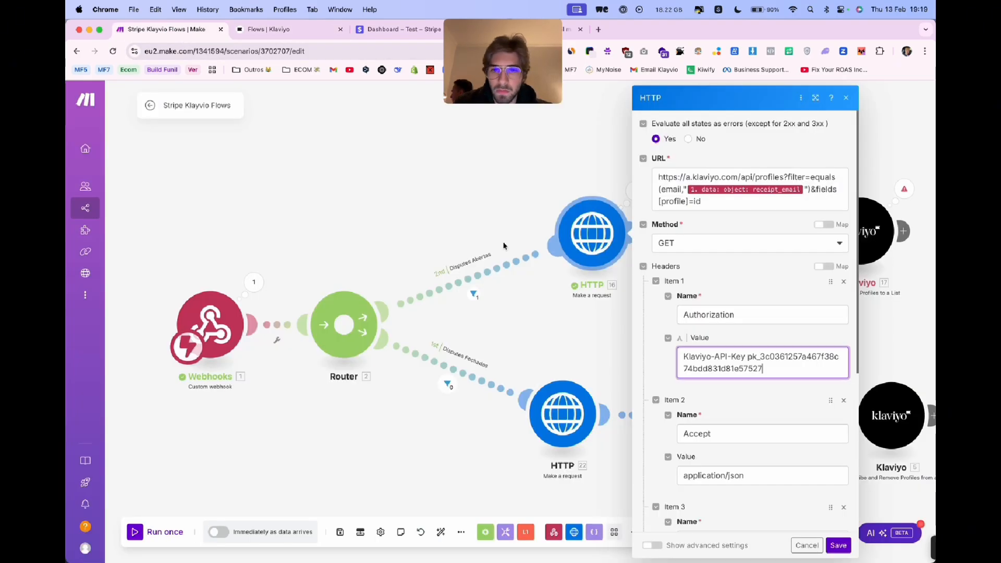
left_click_drag(761, 363, 773, 369)
key("super+v")
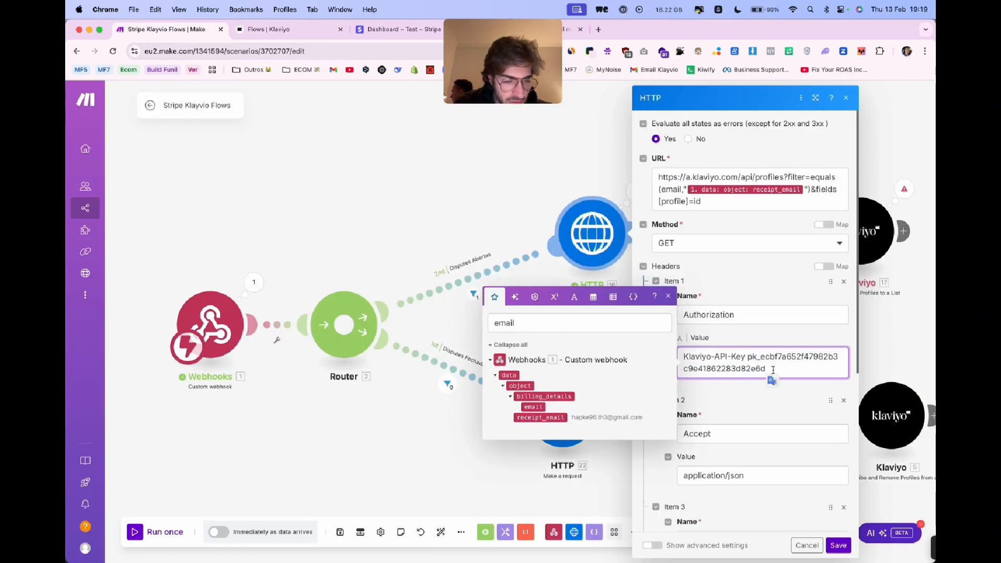
- Review the header items of the Disputes Abertas HTTP request and save the module
left_click(748, 391)
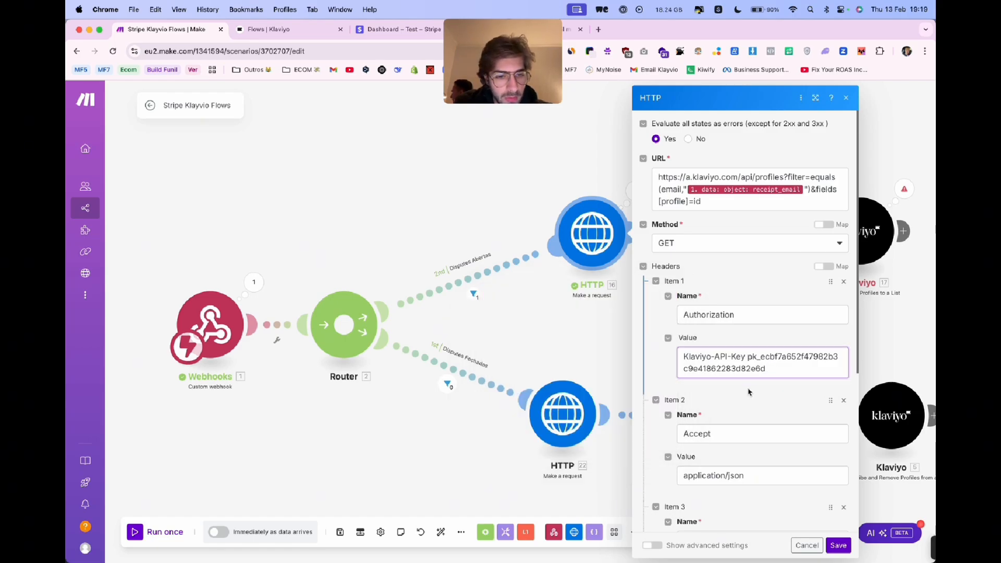
scroll(749, 392, "down", 5)
scroll(802, 282, "up", 5)
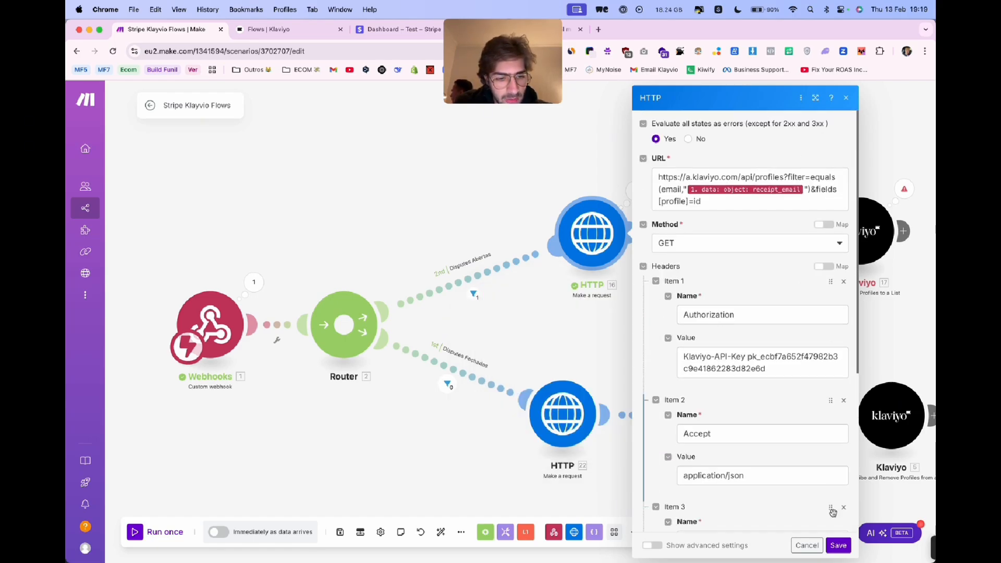
left_click(838, 546)
- Check the connection setting of the Klaviyo Add/Subscribe Profiles to a List module
left_click_drag(658, 367, 530, 353)
left_click(701, 259)
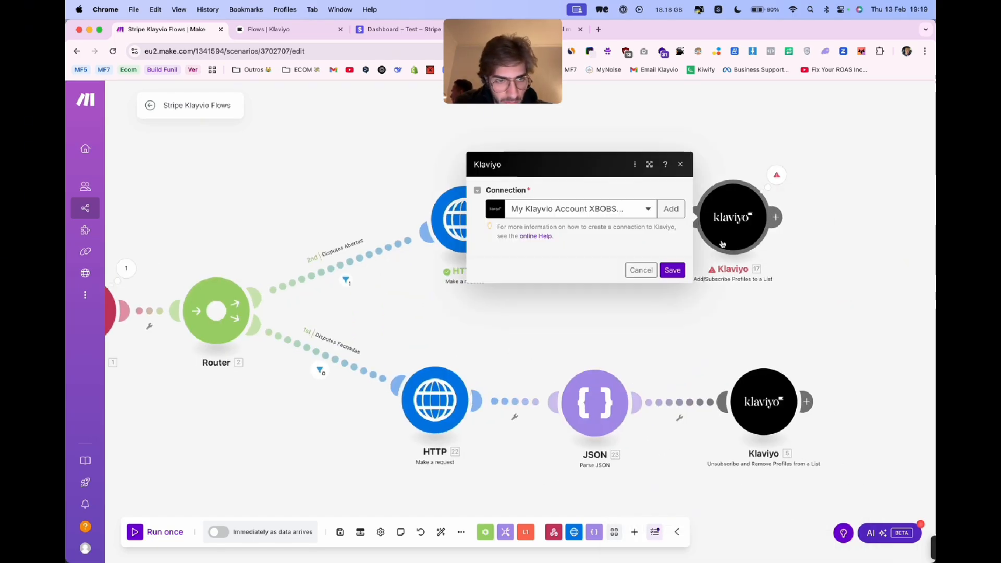
left_click(736, 308)
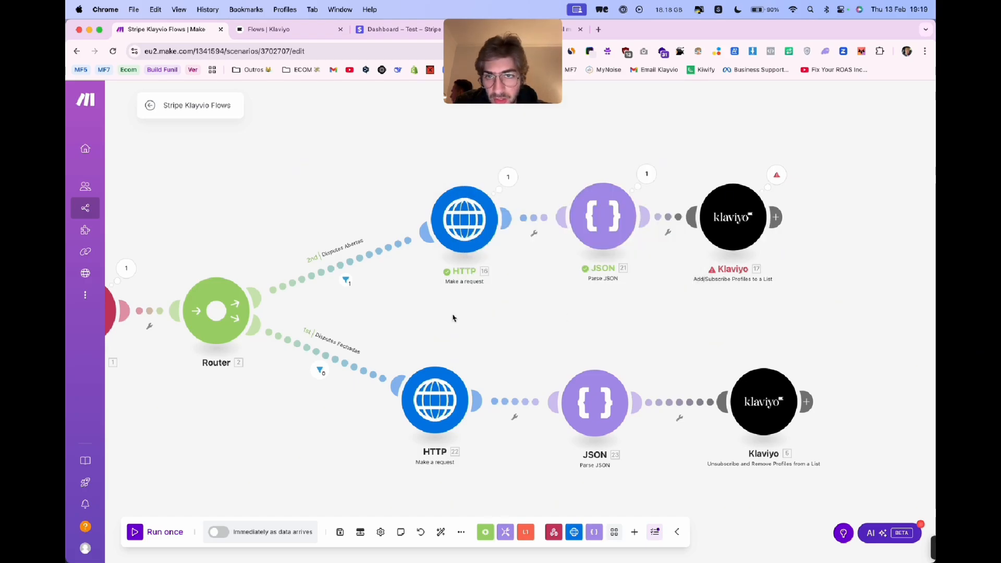
left_click_drag(453, 316, 571, 320)
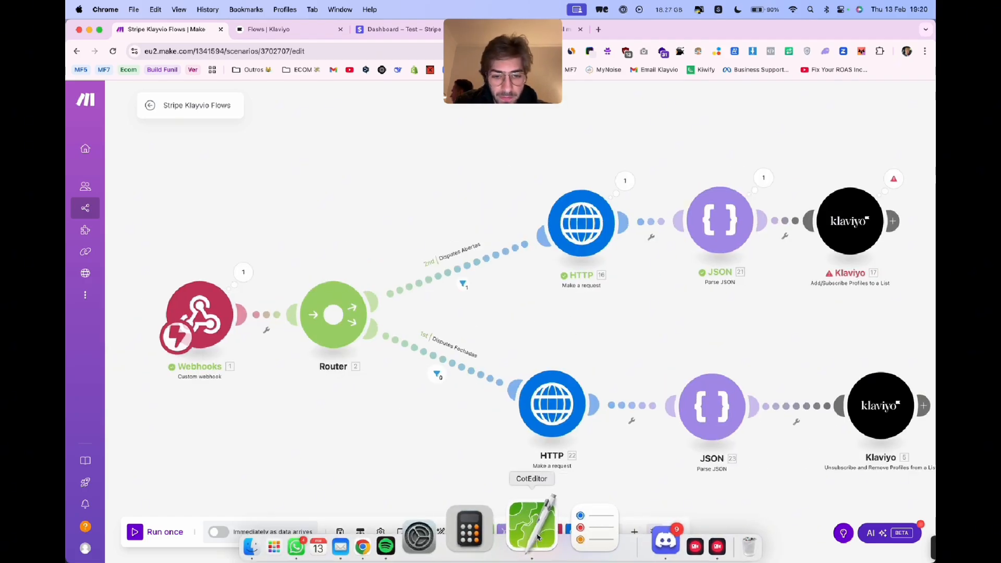
- Fetch the Stripe test charge command from CotEditor, return to the Make scenario and run it once
left_click(529, 526)
key("super+Tab")
left_click(162, 531)
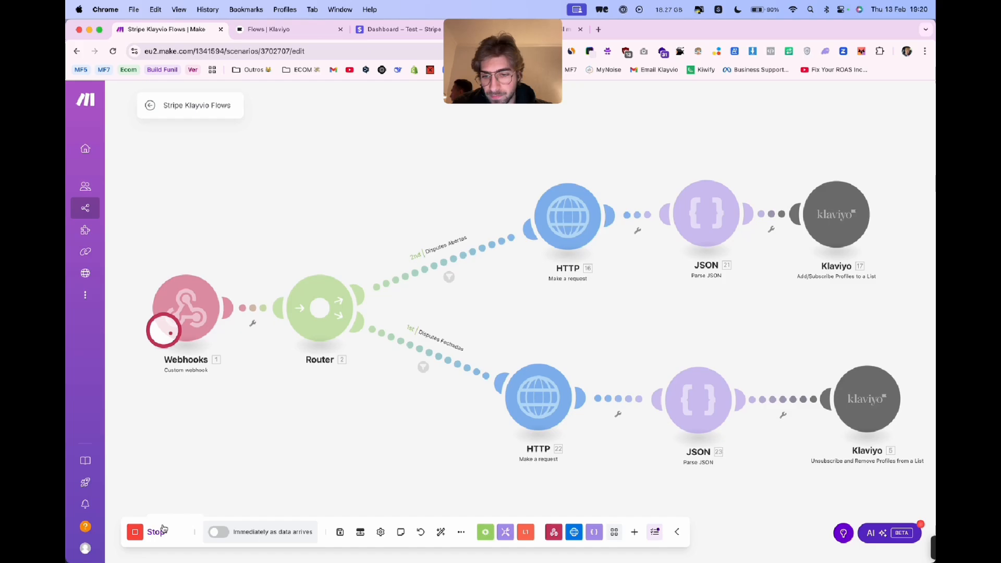
- Create a test charge in the Stripe Shell with amount 2000, currency usd, source tok_visa and the customer's receipt email
left_click(396, 32)
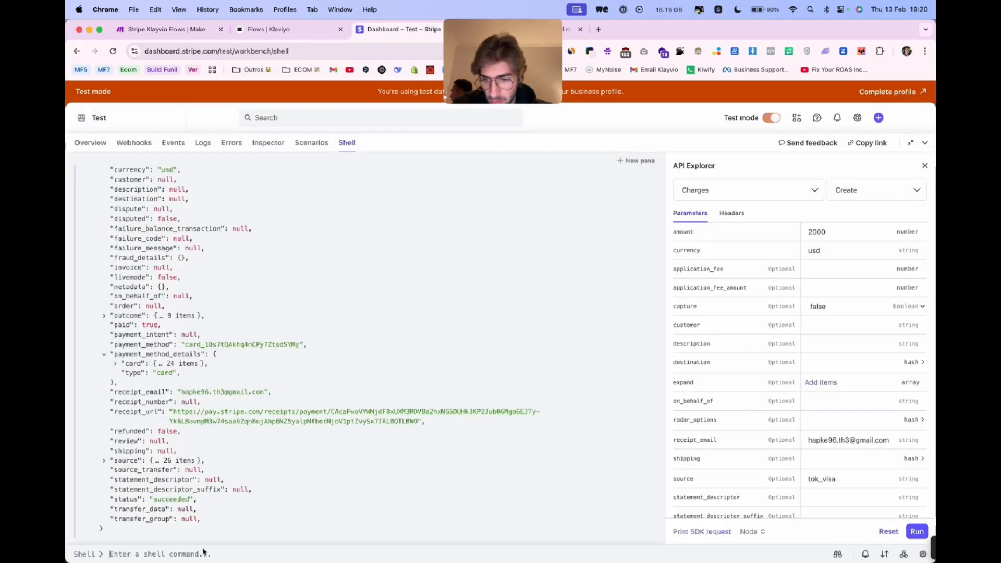
key("super+v")
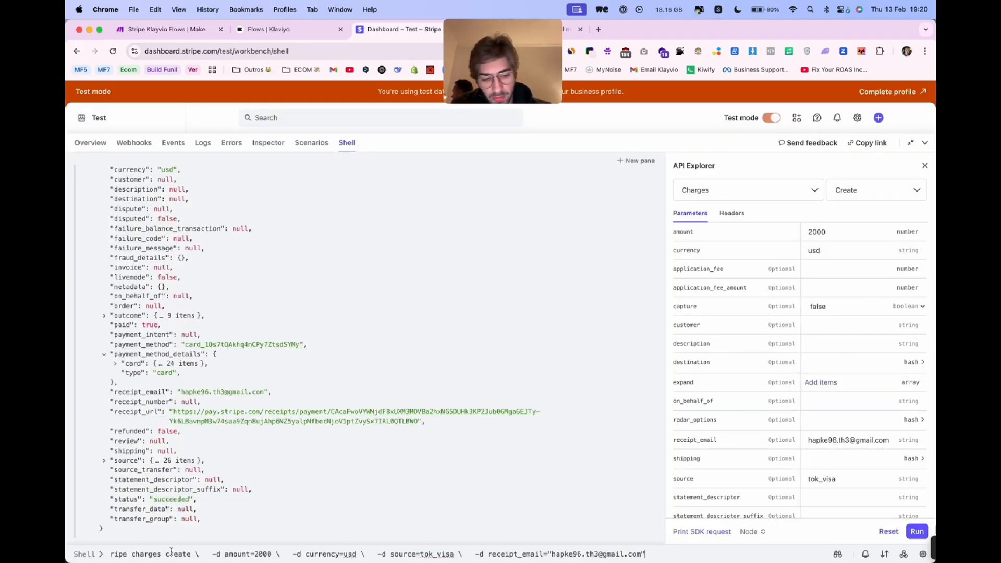
key("Return")
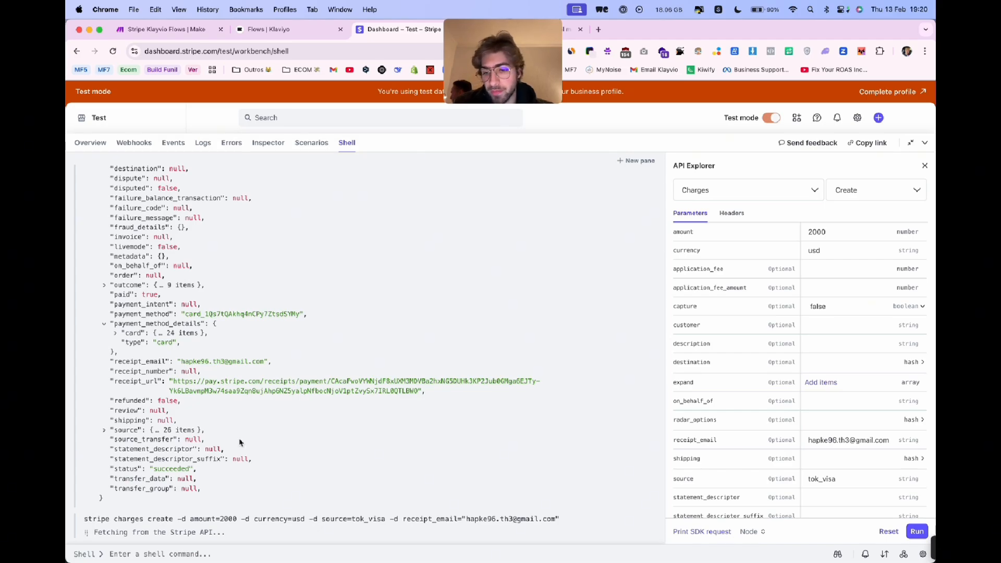
- Return to the Make scenario to check the run and the action settings of the Klaviyo Add/Subscribe Profiles module
key("super+1")
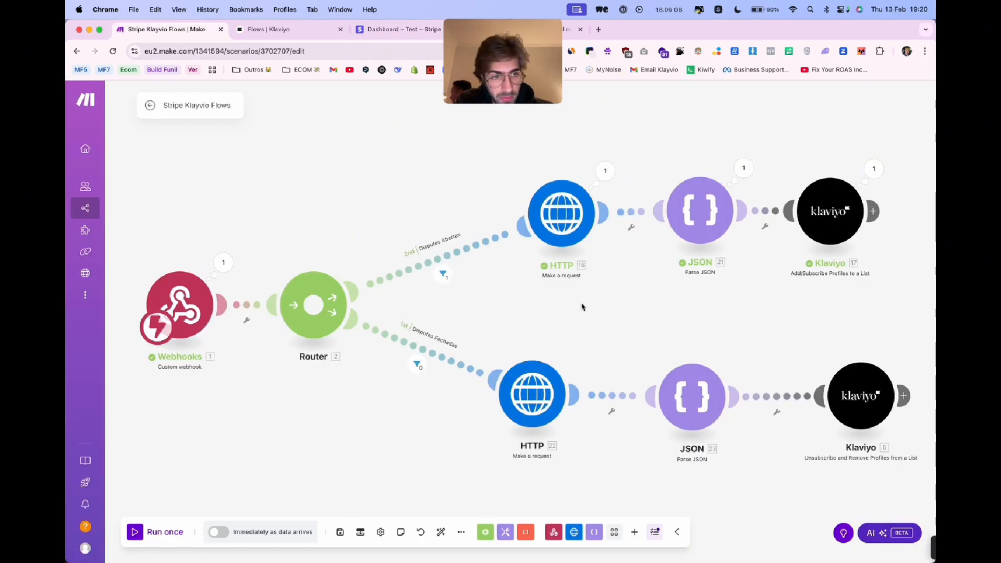
left_click_drag(581, 306, 559, 308)
scroll(590, 315, "right", 2)
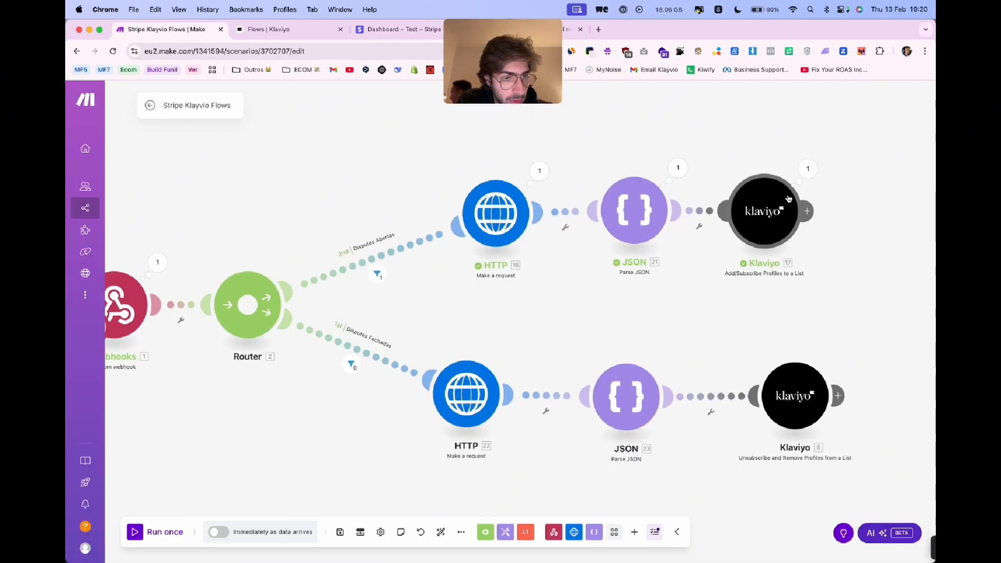
left_click(765, 209)
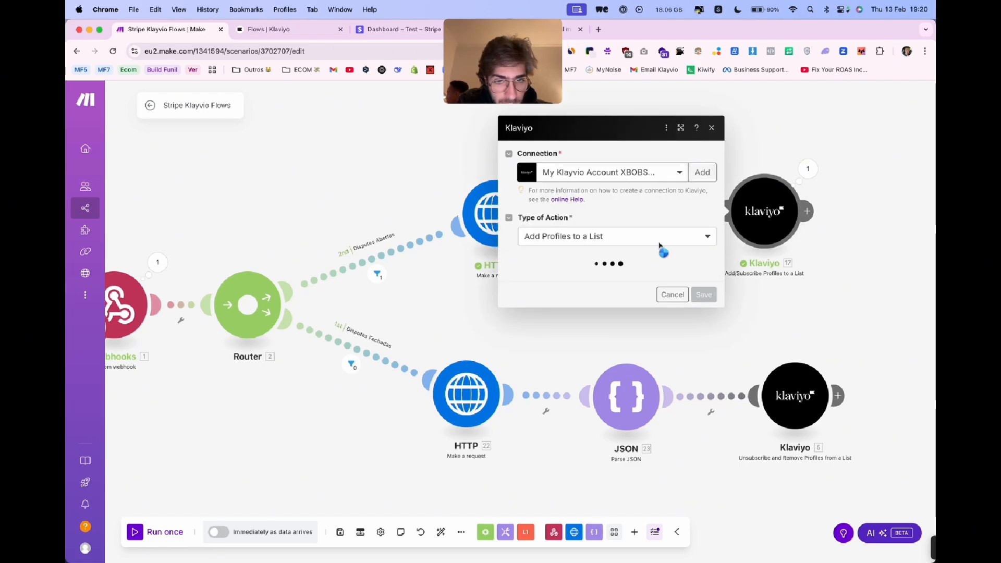
left_click(437, 305)
- Switch to Klaviyo and open the Stripe Dispute list to check its members
key("super+2")
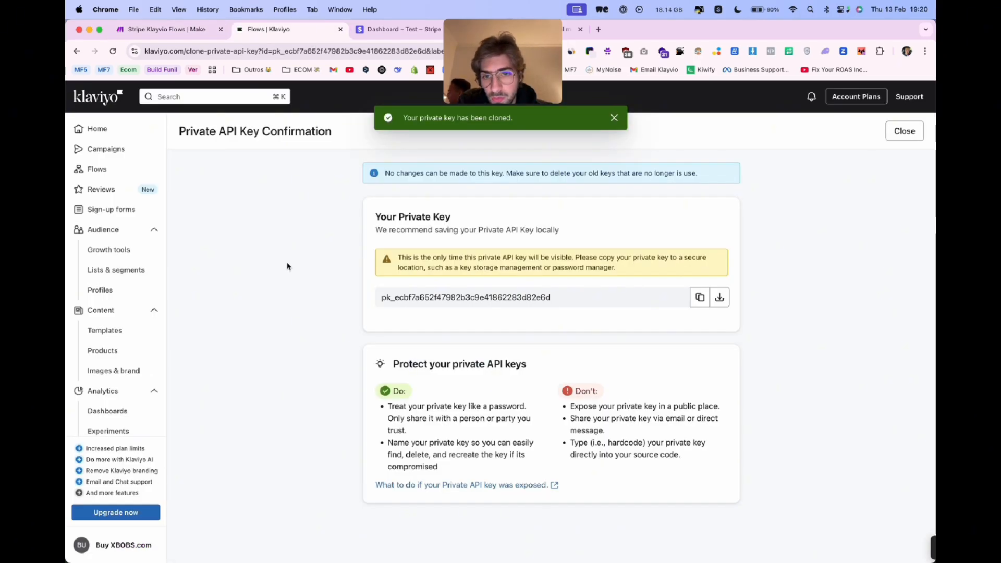
left_click(141, 270)
left_click(236, 230)
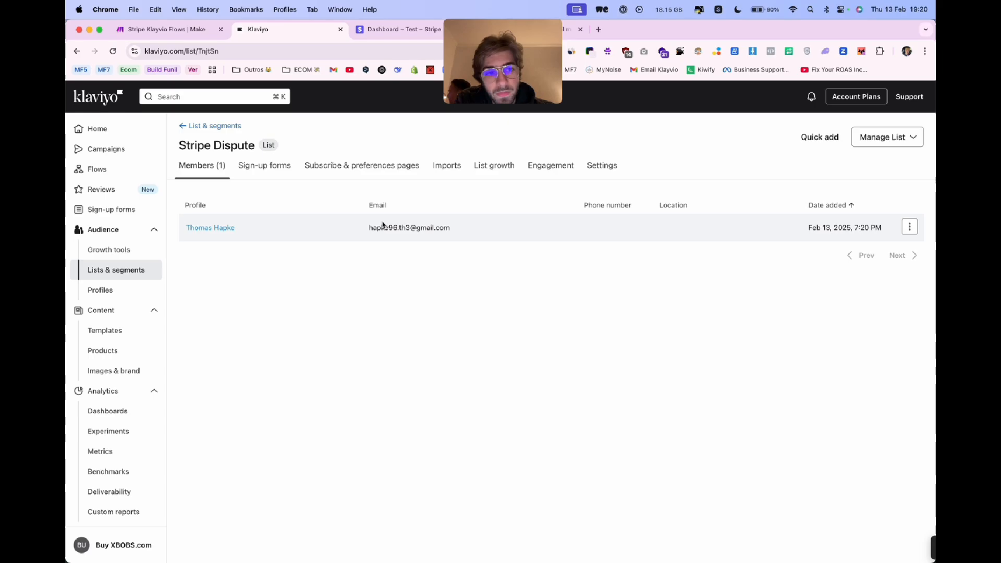
- Copy the stripe charges create command from CotEditor and start a single run of the Make scenario
left_click(168, 30)
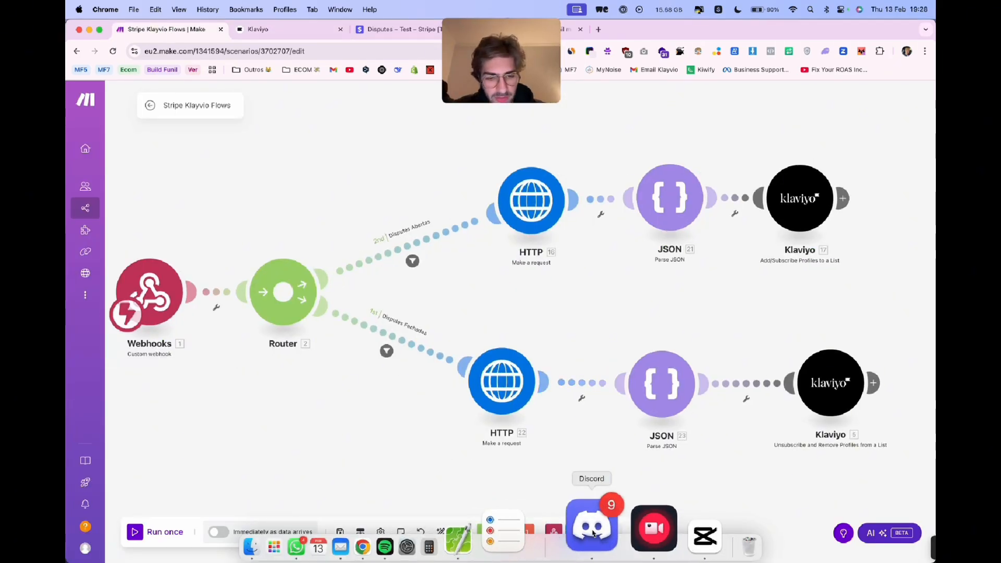
left_click(525, 529)
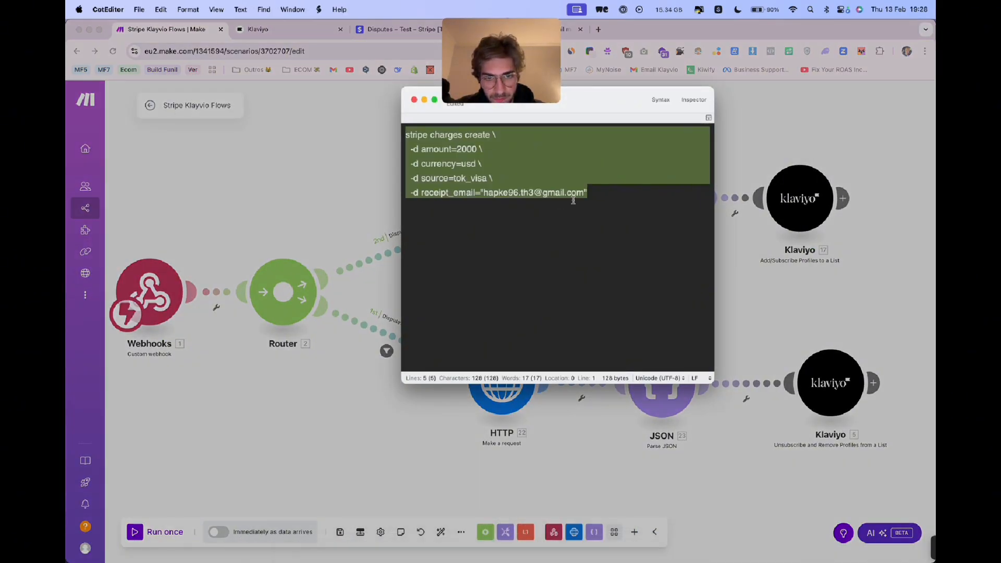
left_click(591, 198)
key("super+a")
left_click(347, 175)
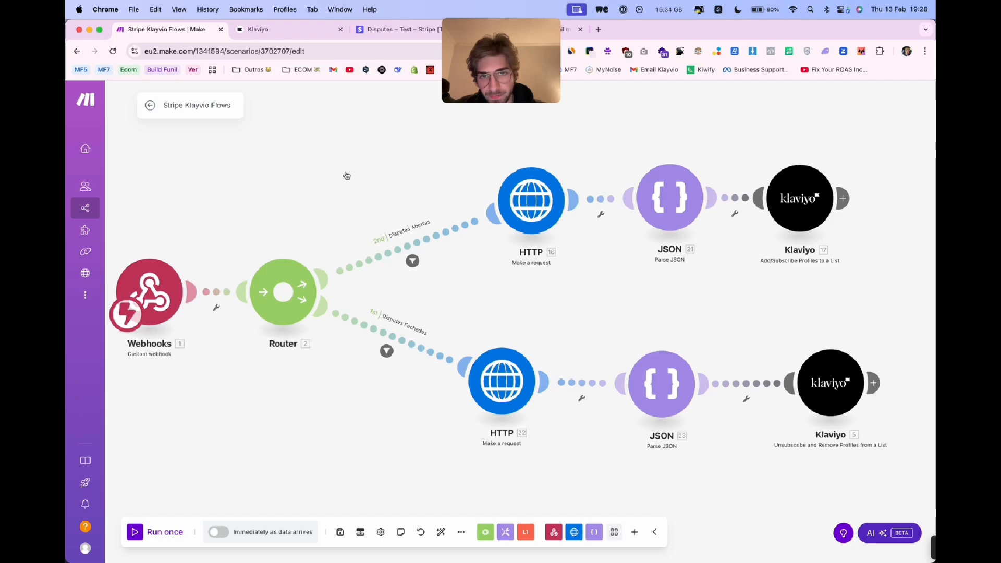
left_click(138, 539)
left_click(287, 544)
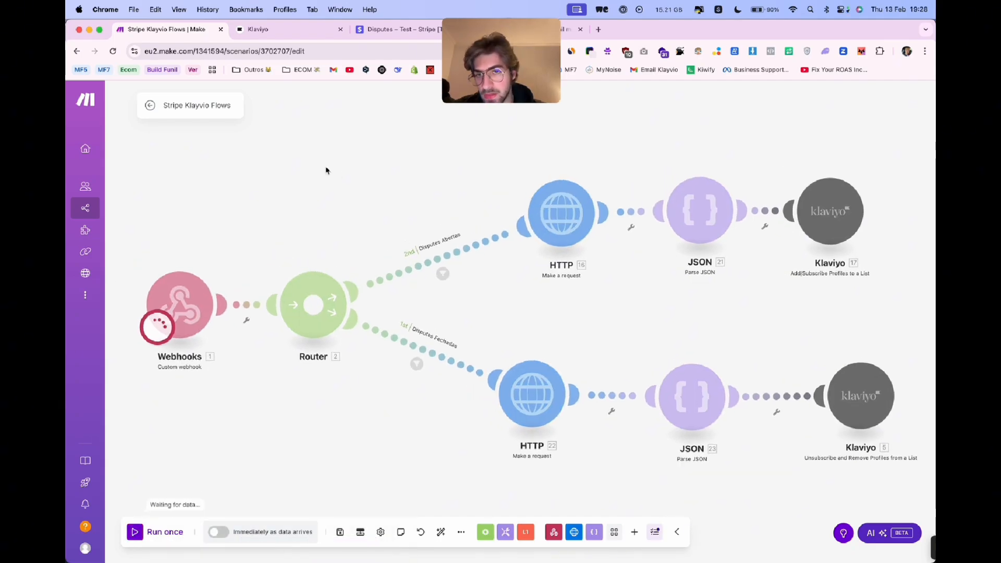
- Open the Shell from the Stripe test dashboard's home page and run the copied stripe charges create command in place of the existing one
left_click(385, 30)
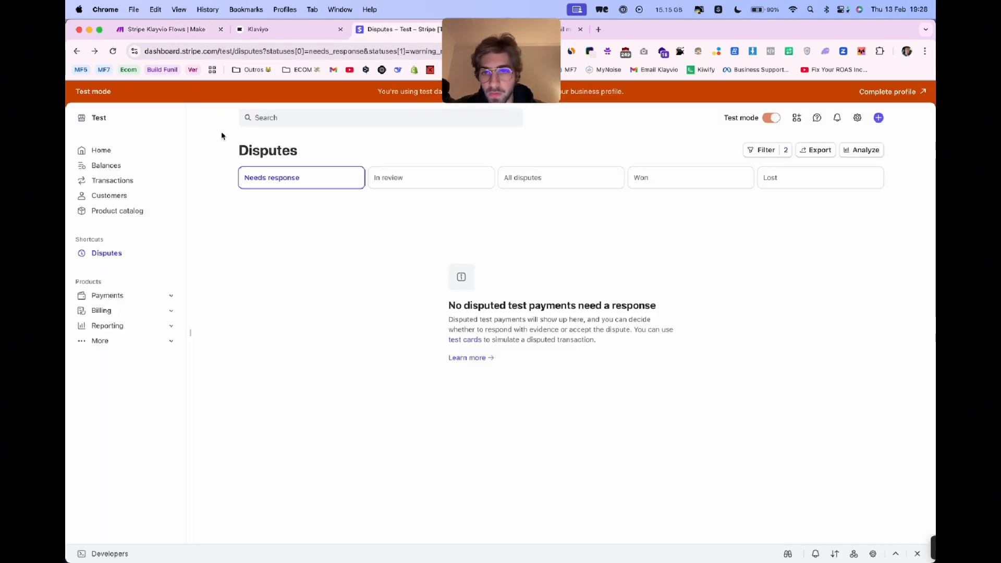
left_click(101, 150)
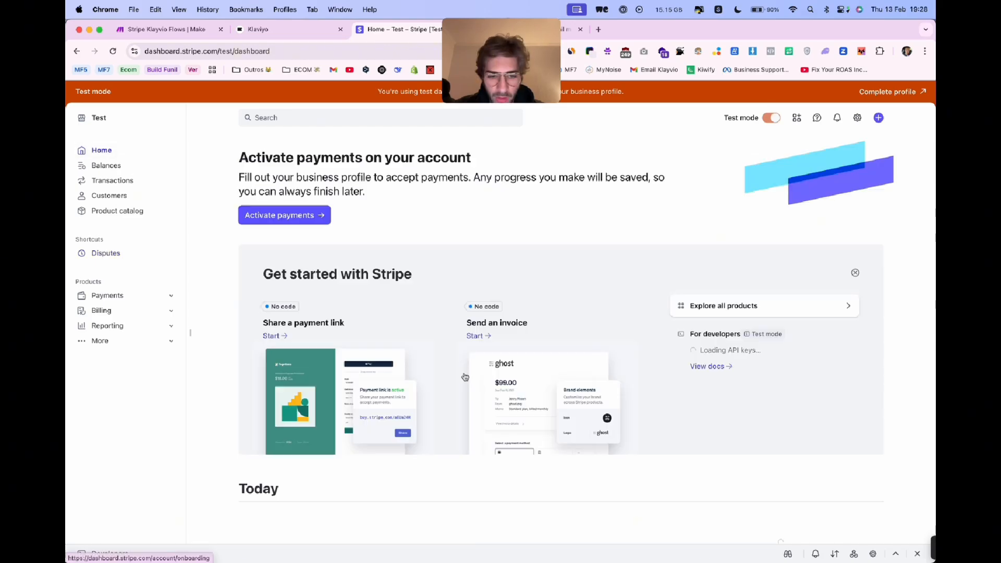
left_click(787, 554)
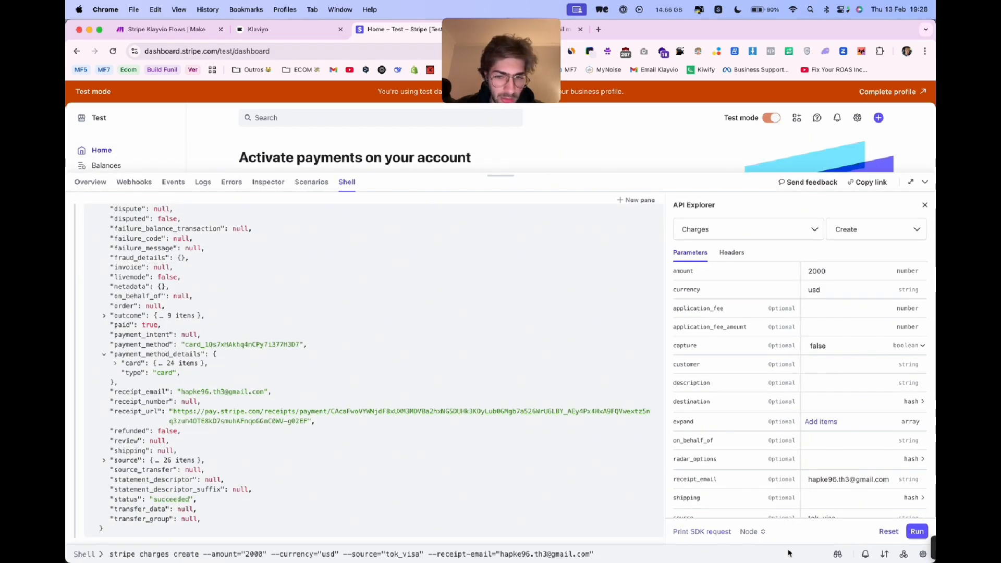
key("super+a")
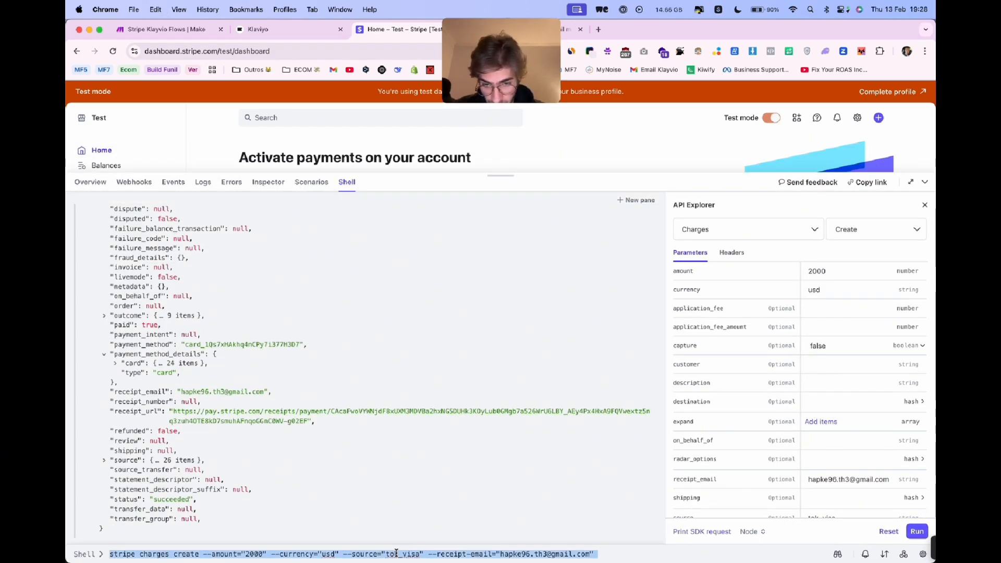
key("super+v")
key("Return")
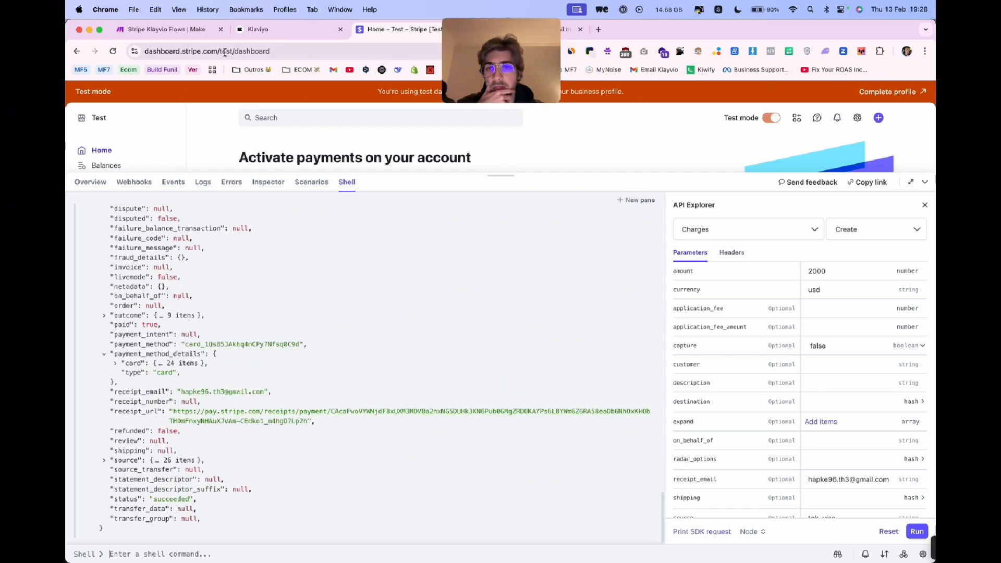
- Return to Make and inspect the run output of the HTTP, JSON and Klaviyo modules on the Disputes Abertas route
left_click(194, 30)
left_click(605, 171)
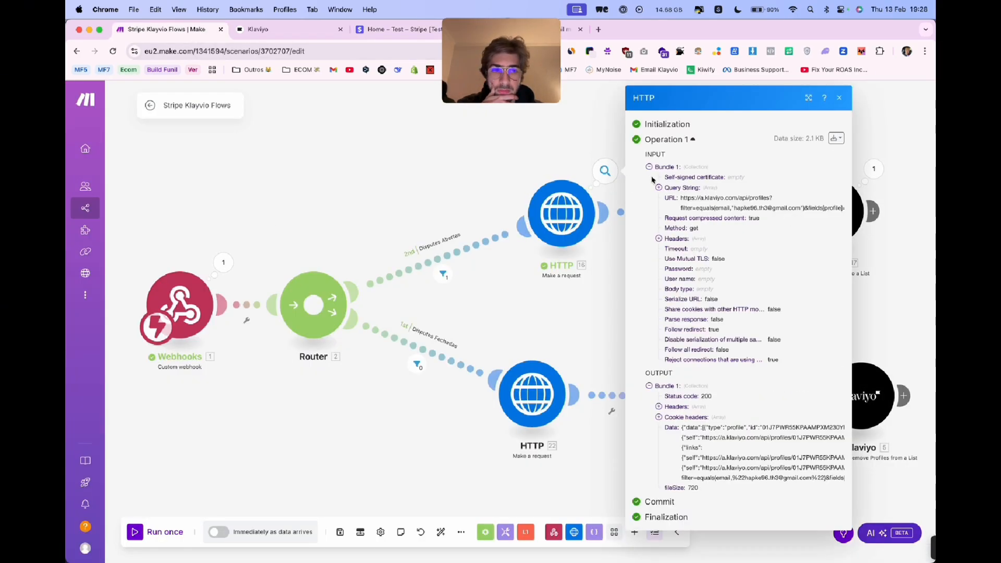
left_click(609, 143)
left_click(743, 168)
left_click(781, 145)
left_click(874, 168)
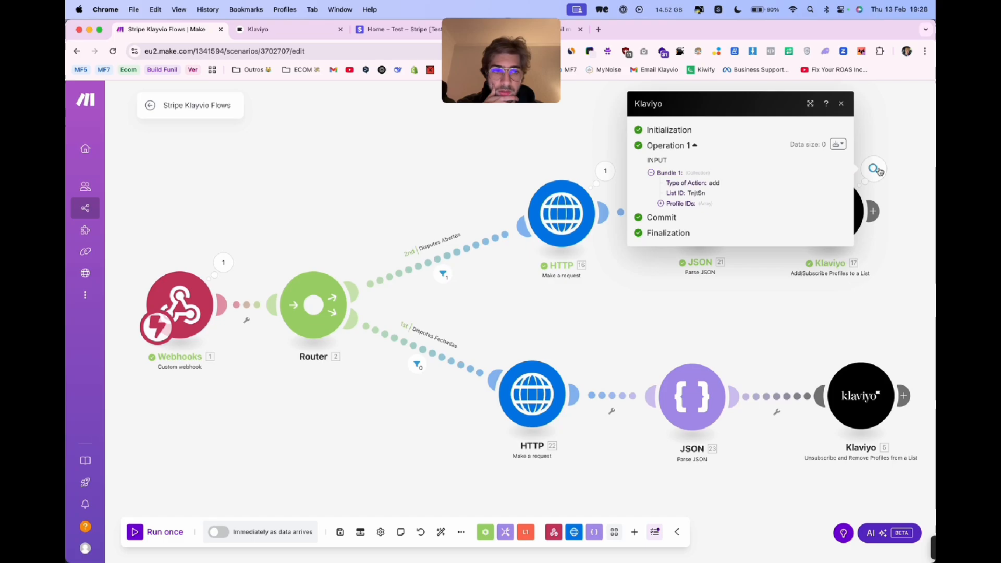
left_click(505, 166)
- Check the test mode status of the Stripe account and return to the Make scenario
scroll(551, 260, "right", 3)
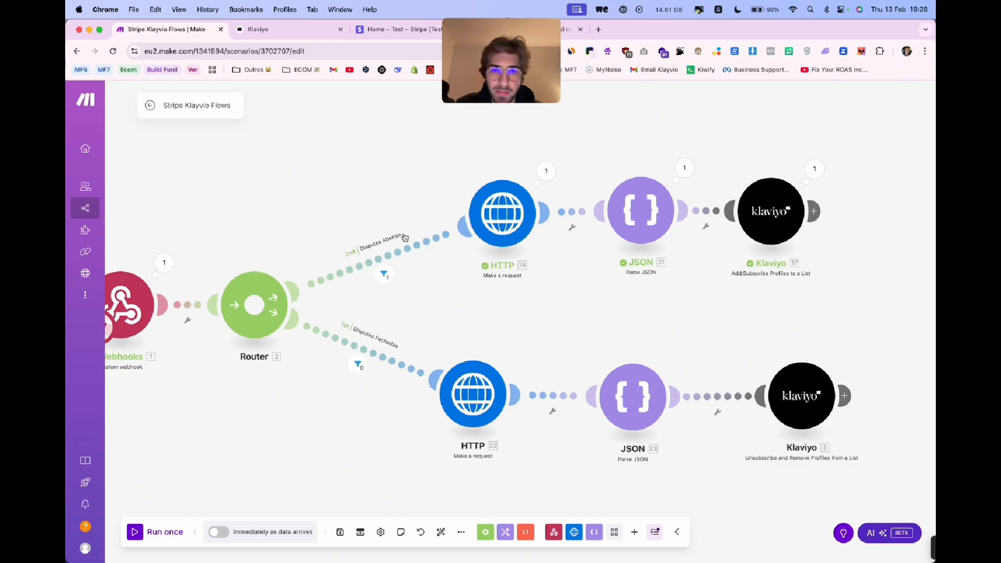
left_click_drag(361, 163, 415, 161)
scroll(382, 173, "left", 3)
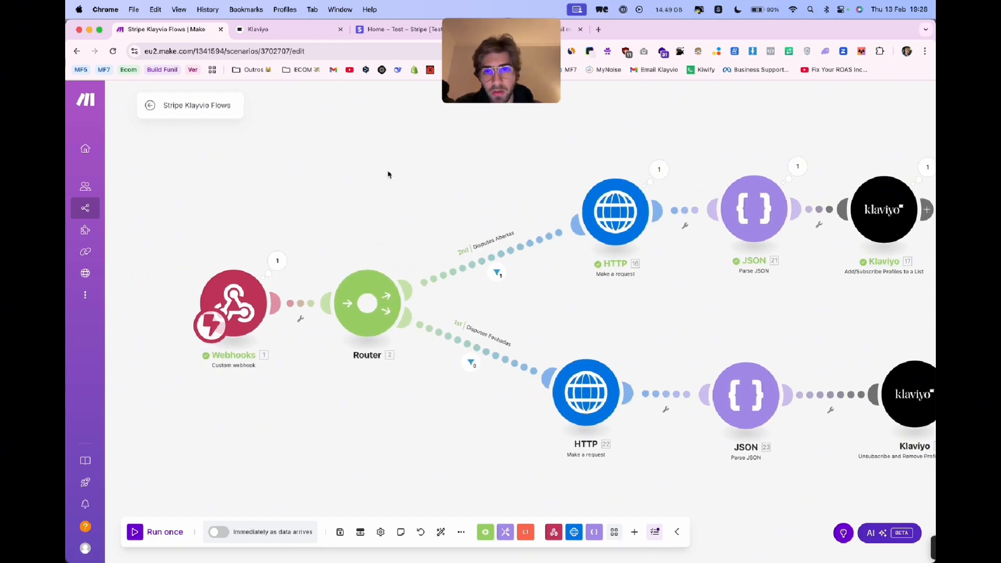
left_click(399, 30)
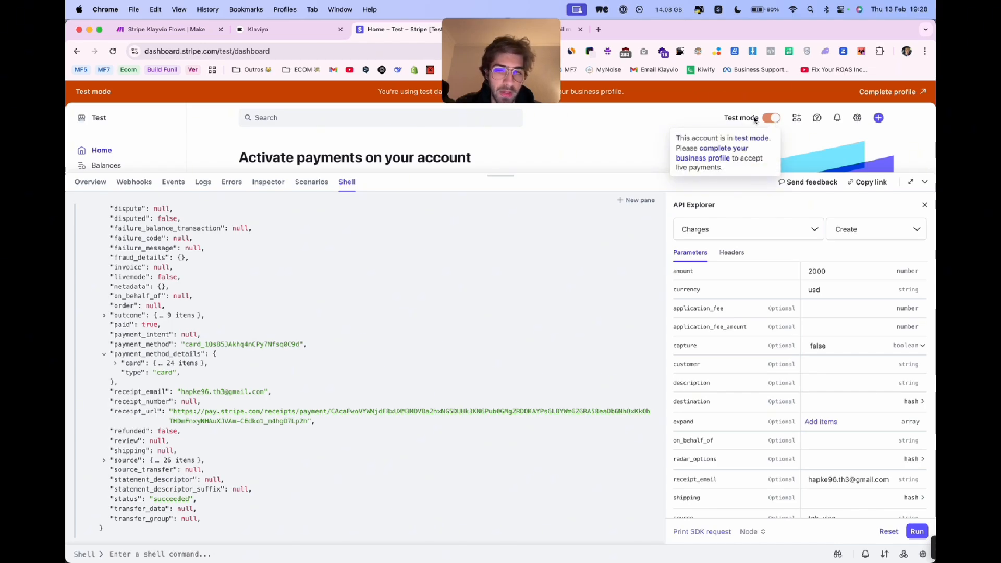
left_click(166, 30)
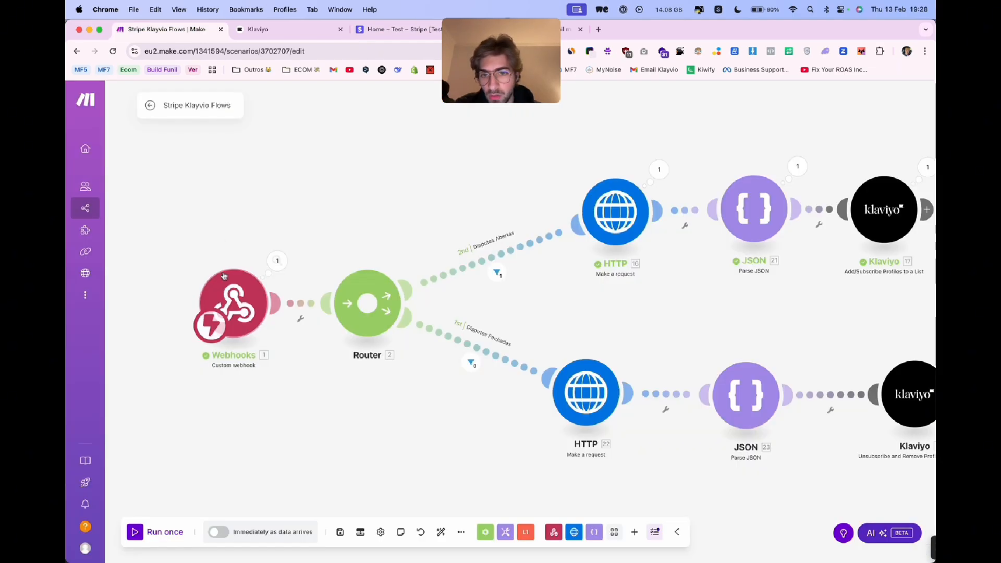
- Check which webhook is selected in the scenario's Custom webhook trigger
left_click(241, 295)
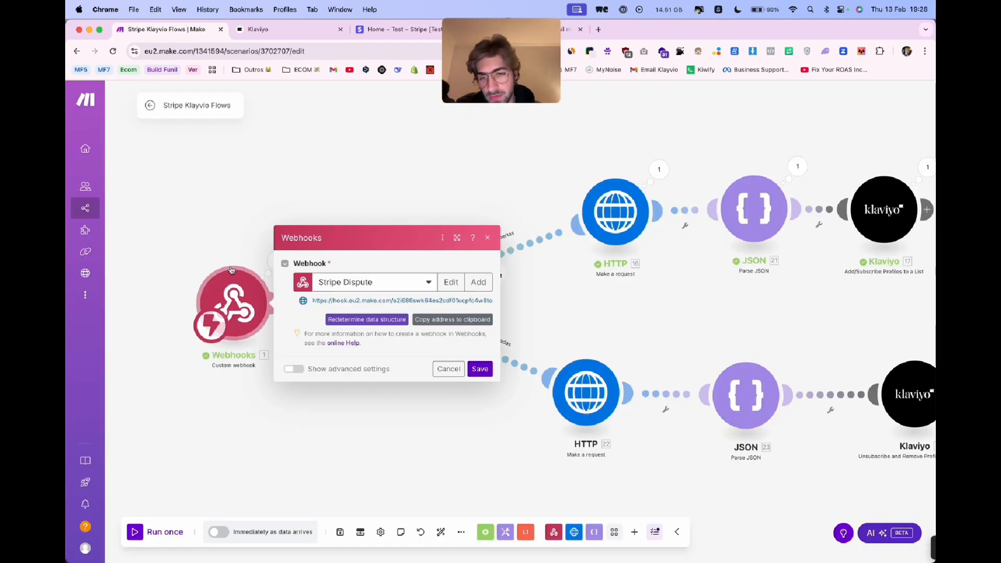
left_click(225, 241)
left_click(238, 292)
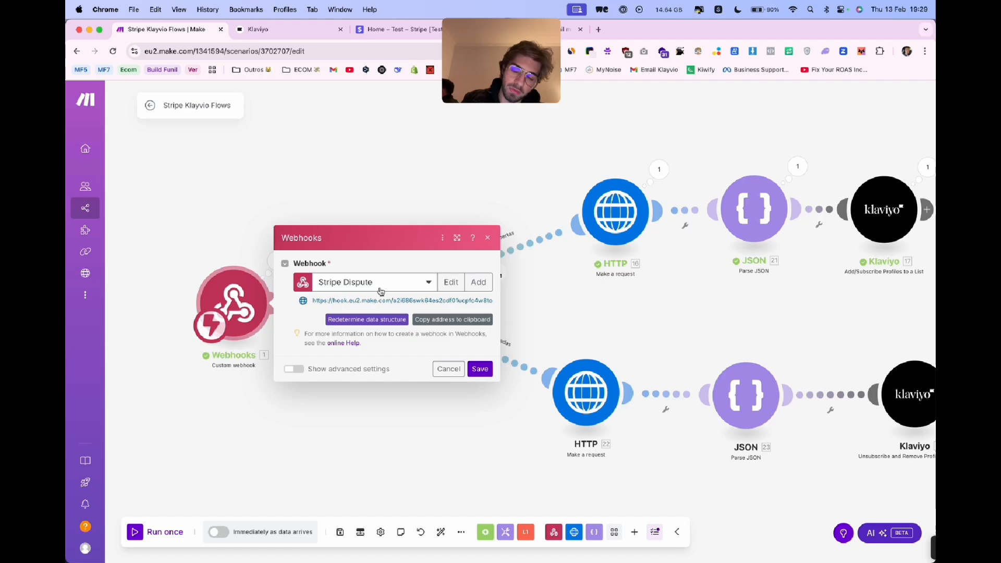
left_click(552, 304)
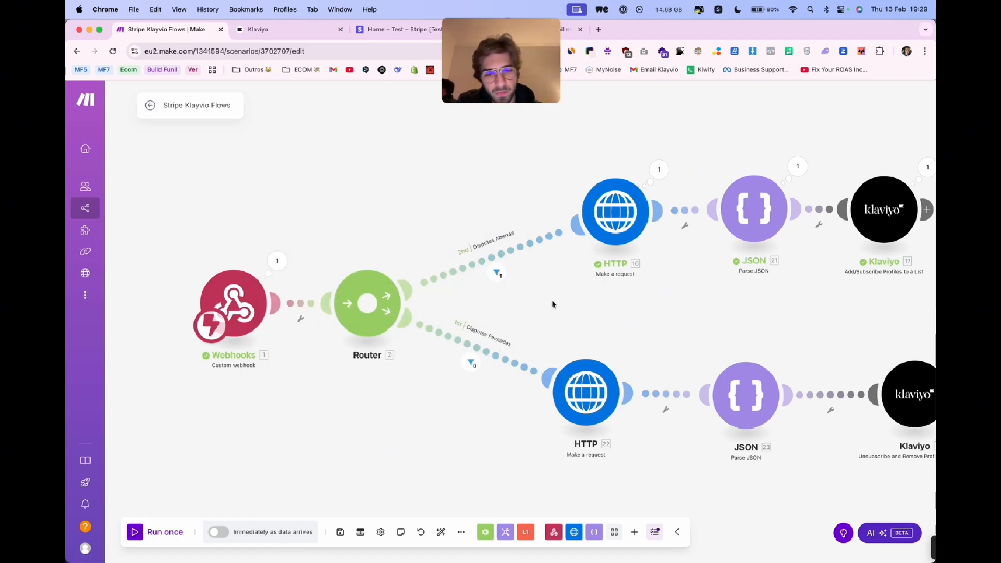
scroll(556, 313, "right", 5)
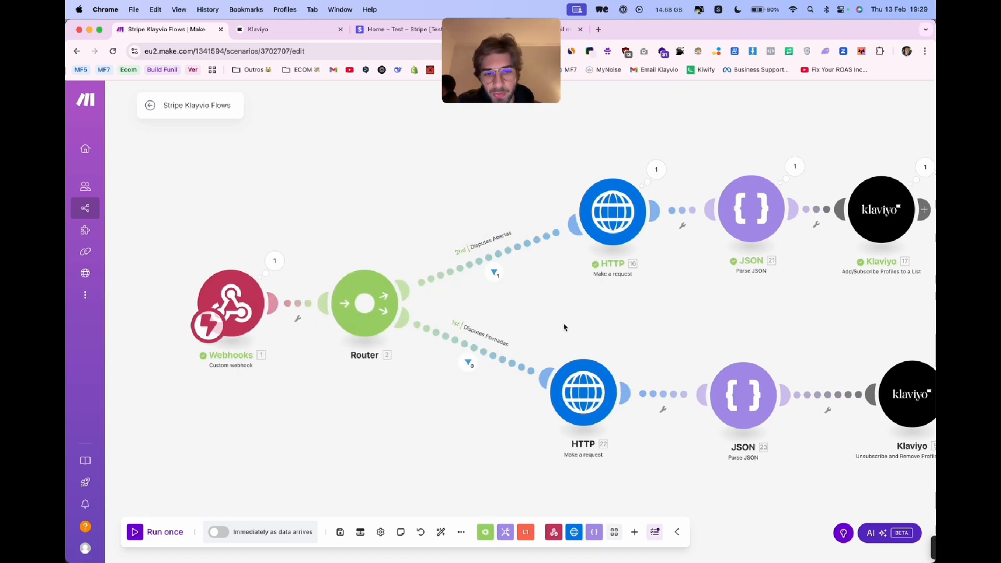
scroll(505, 328, "left", 2)
scroll(505, 327, "up", 1)
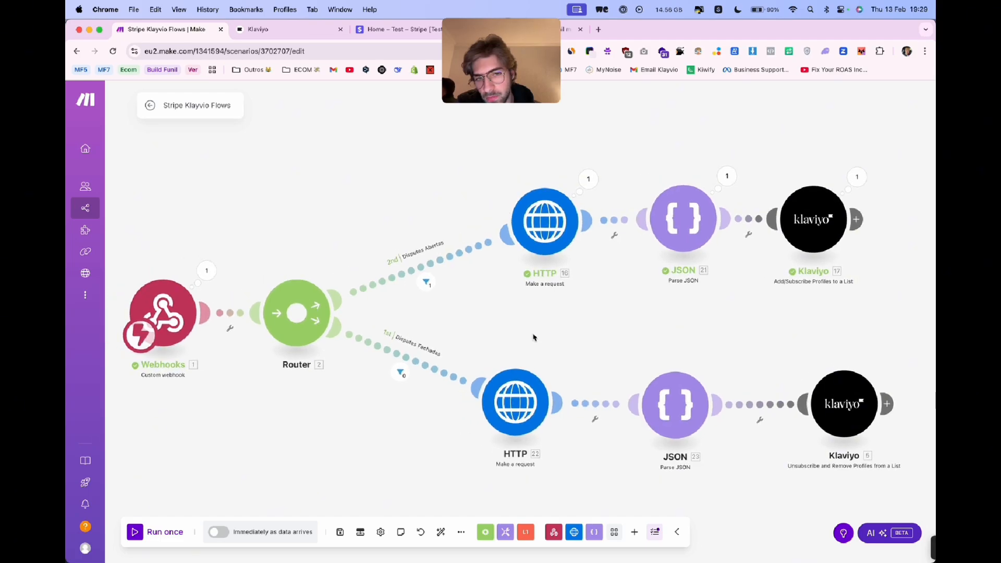
left_click(554, 241)
left_click(427, 189)
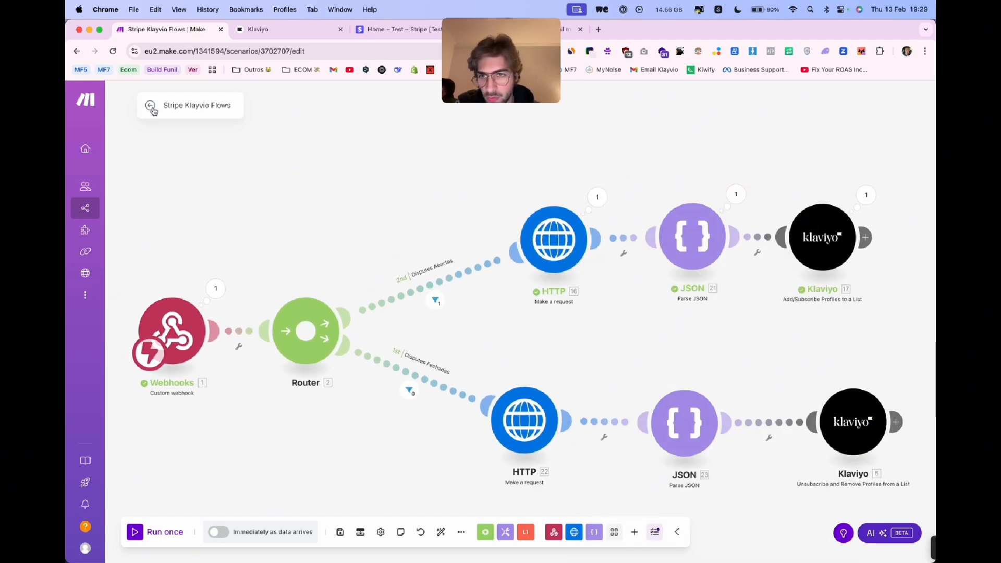
- Save and activate the Stripe Klayvio Flows scenario, deleting the data waiting in its webhook queue
left_click(340, 532)
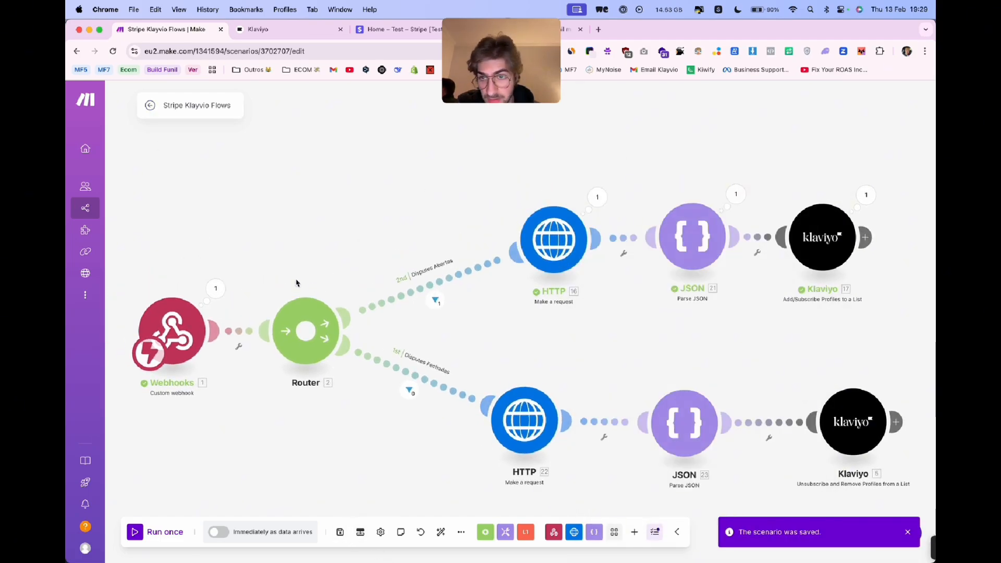
left_click(150, 105)
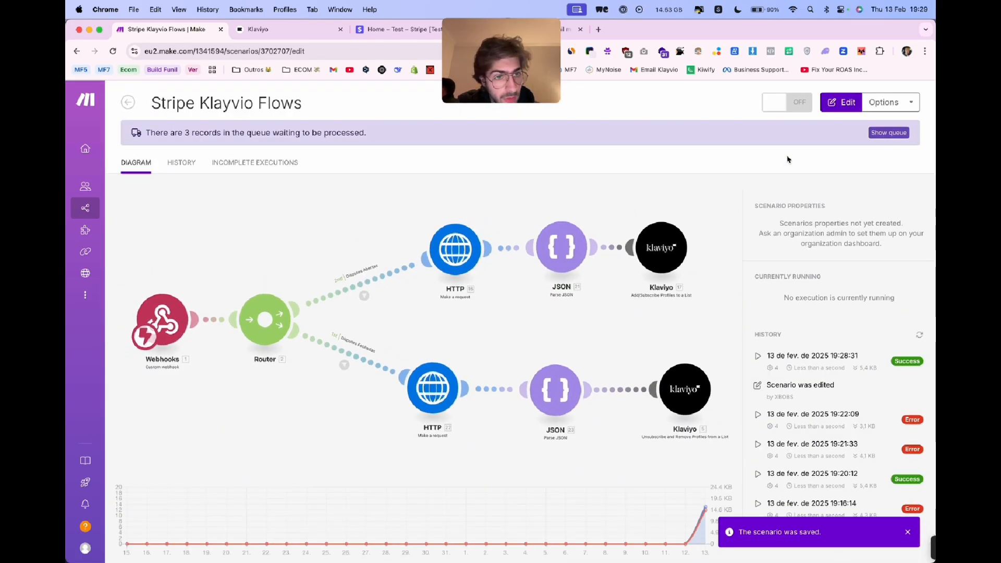
left_click(792, 104)
left_click(803, 210)
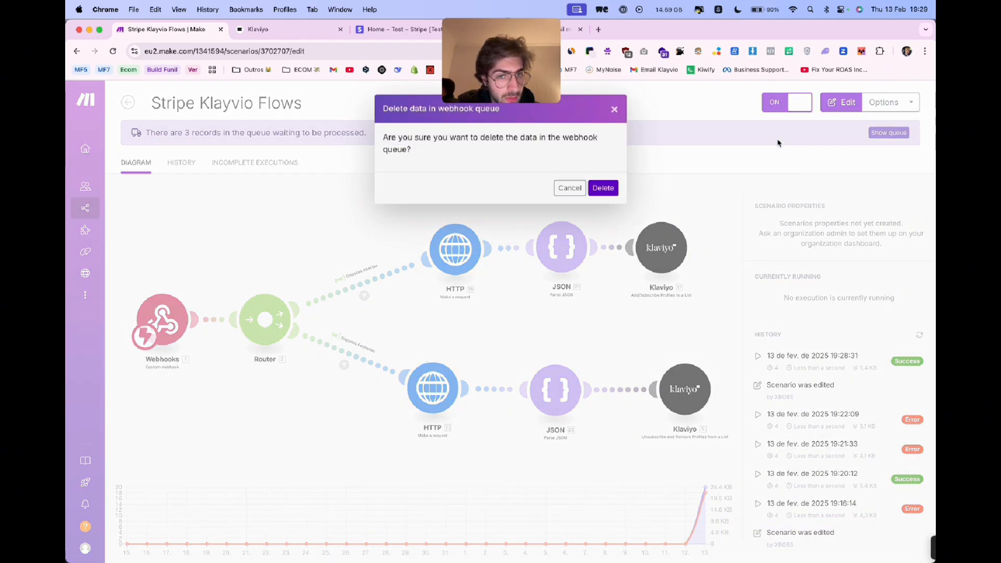
left_click(605, 187)
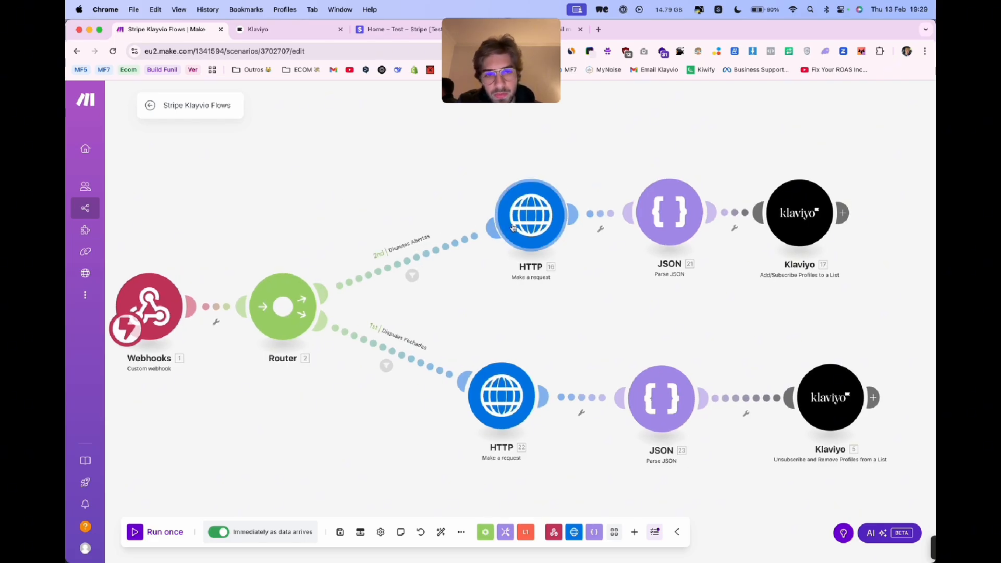
- Review the request URL of the HTTP module and the list settings of the Klaviyo module on the Disputes Abertas route
left_click(513, 228)
left_click(656, 192)
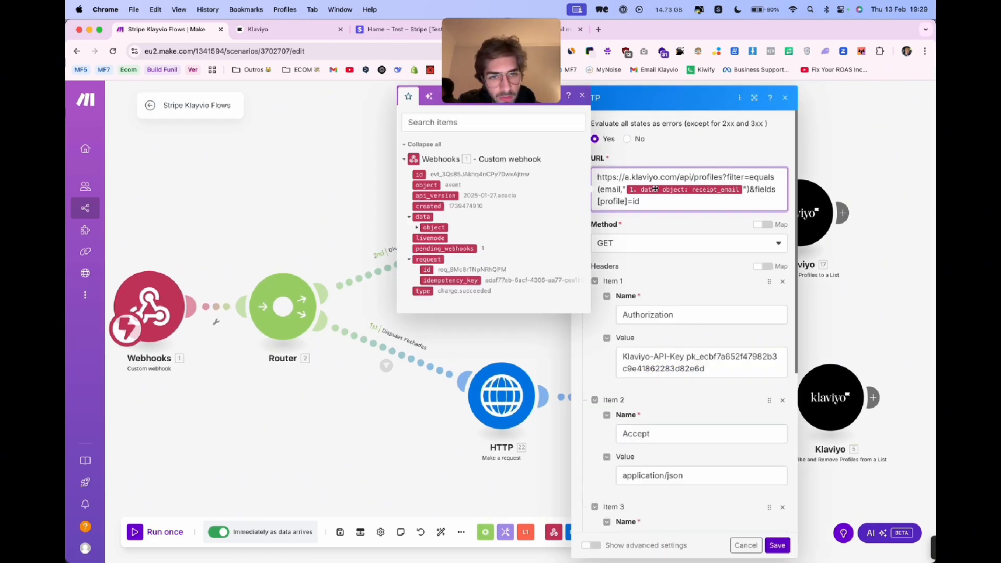
left_click(532, 329)
left_click_drag(614, 311, 437, 327)
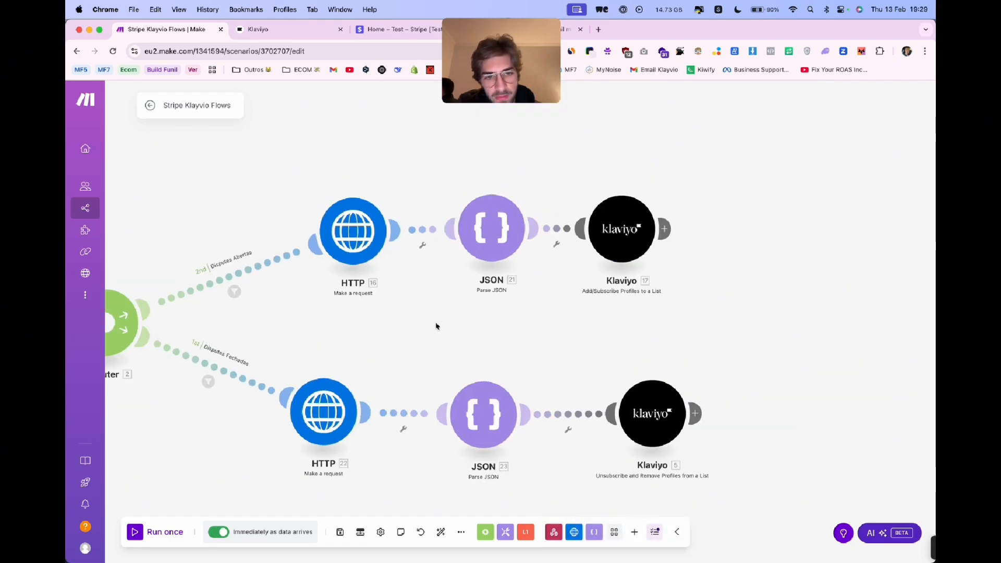
left_click(600, 230)
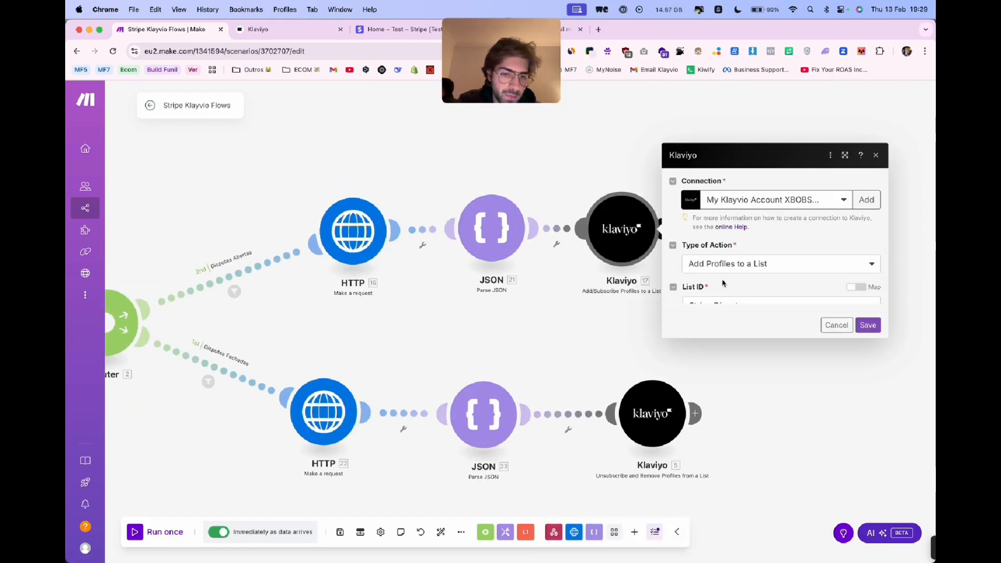
left_click(550, 302)
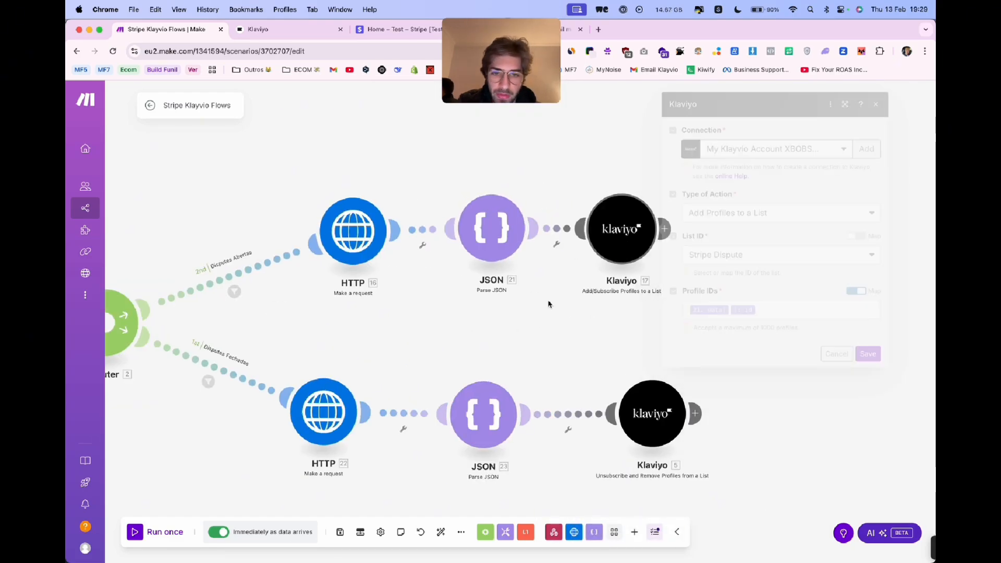
left_click_drag(550, 302, 603, 316)
left_click(604, 228)
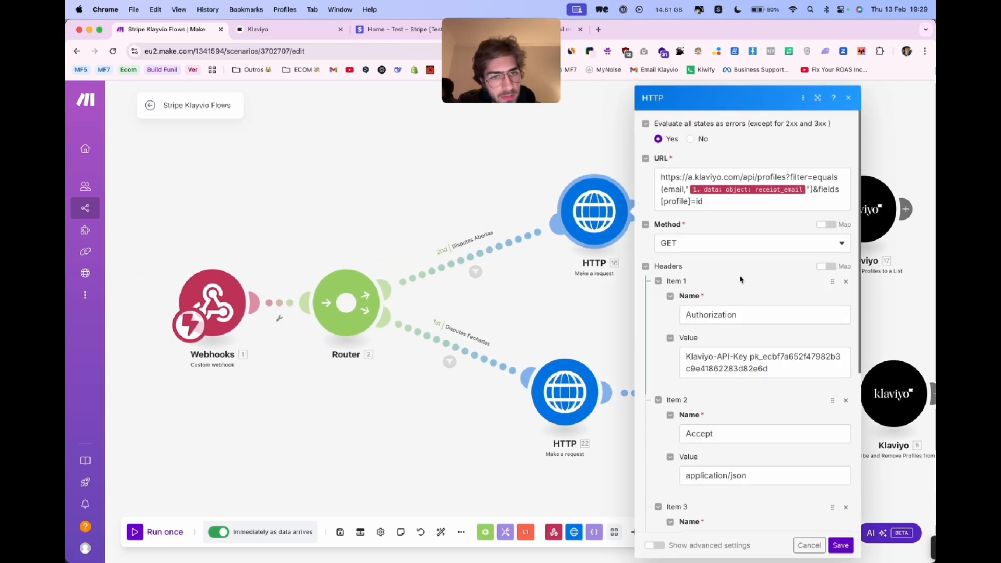
left_click(806, 191)
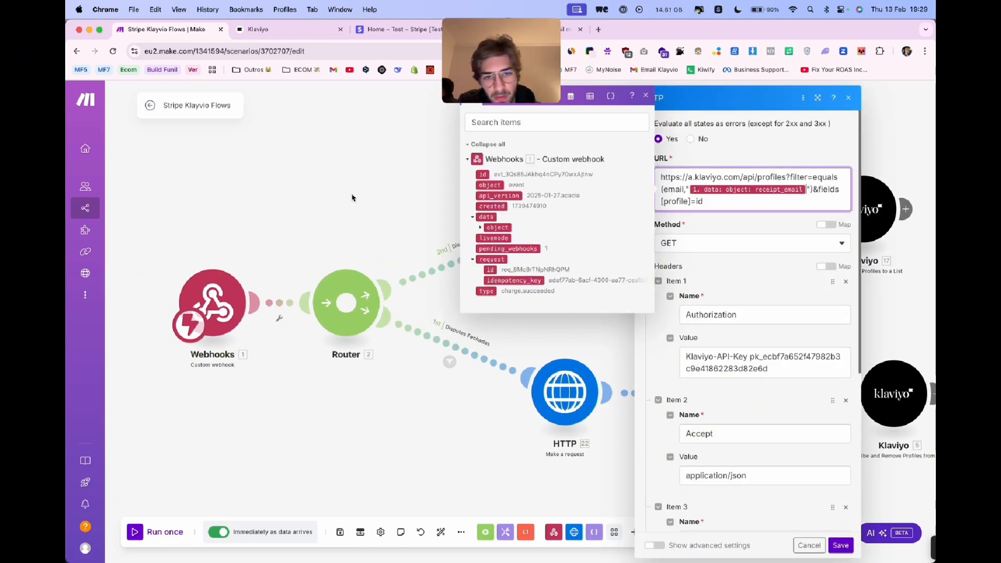
left_click(354, 198)
left_click_drag(425, 205, 384, 228)
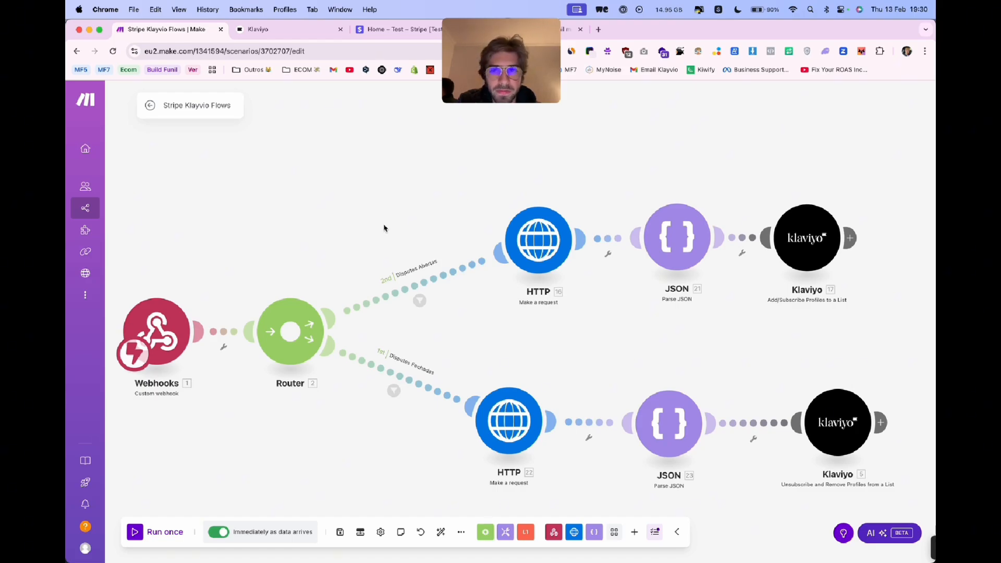
- Switch to Klaviyo and create a flow from scratch named Stripe Dispute
left_click(300, 27)
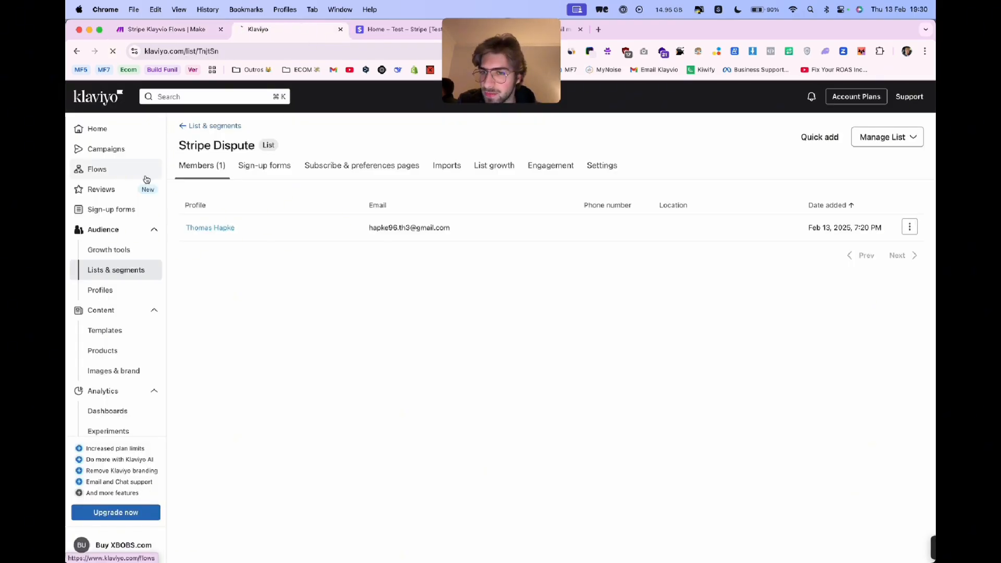
left_click(119, 169)
left_click(922, 131)
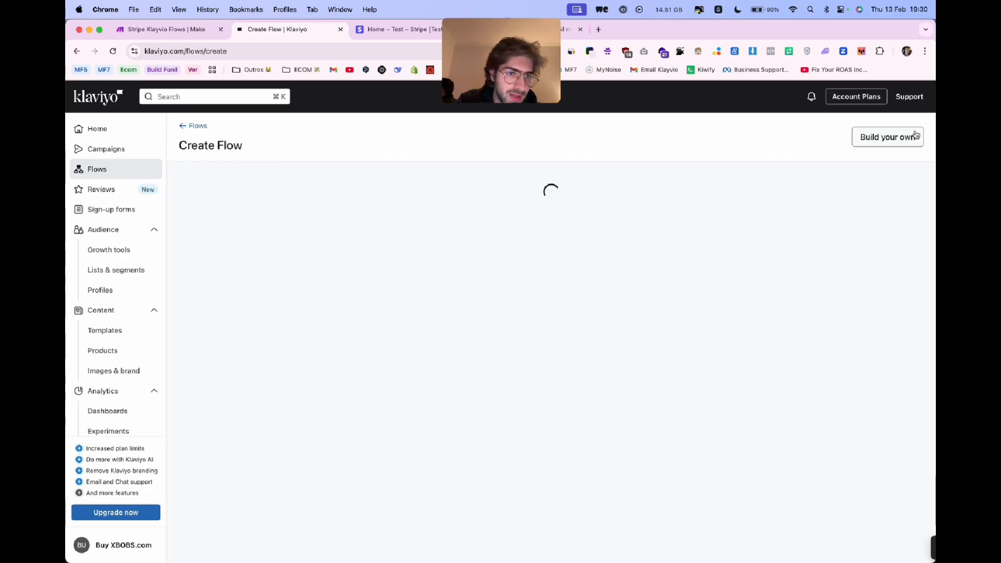
left_click(919, 146)
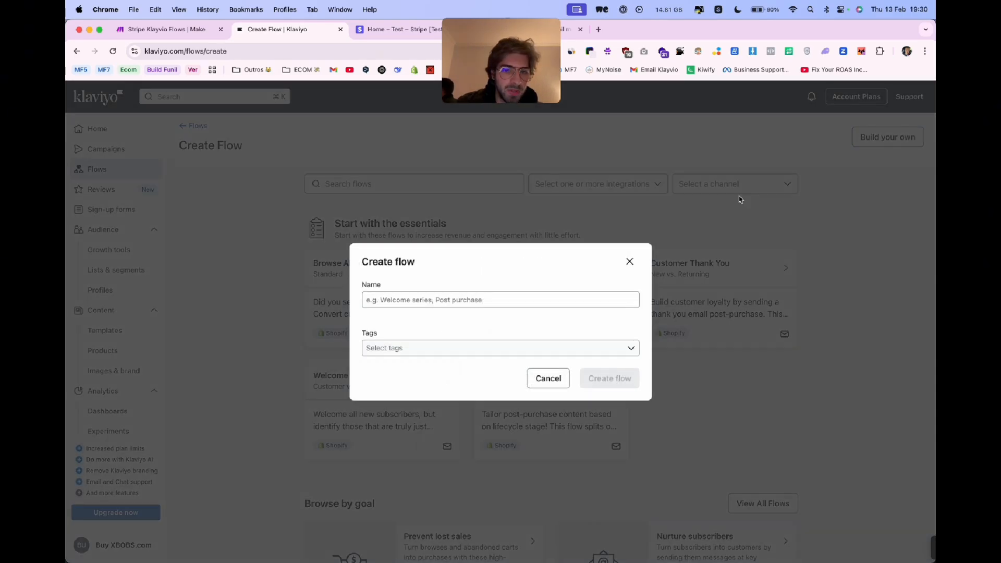
left_click(513, 303)
type("Stripe Dispute")
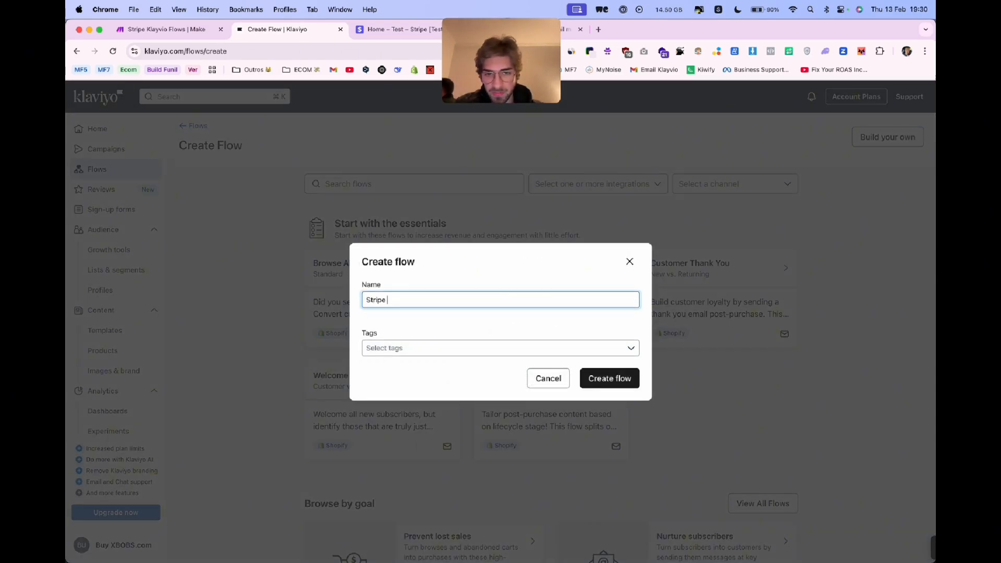
left_click(583, 350)
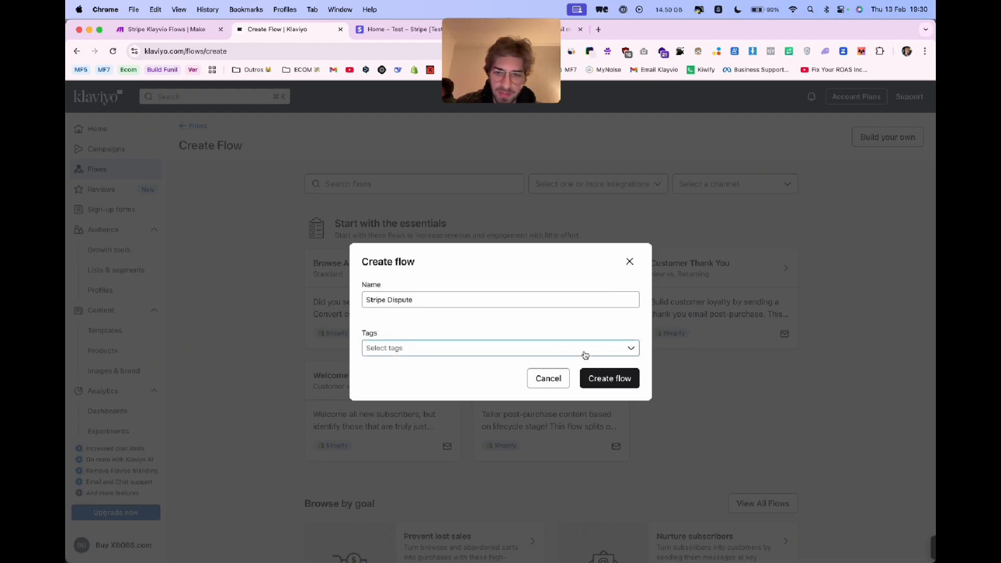
left_click(574, 306)
left_click(575, 328)
left_click(607, 376)
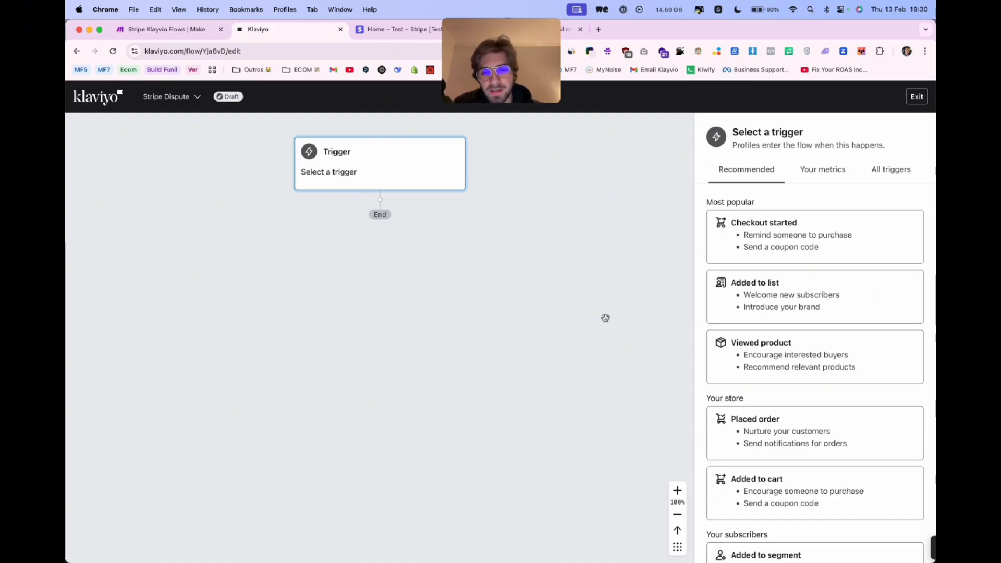
scroll(543, 309, "up", 1)
scroll(543, 308, "left", 1)
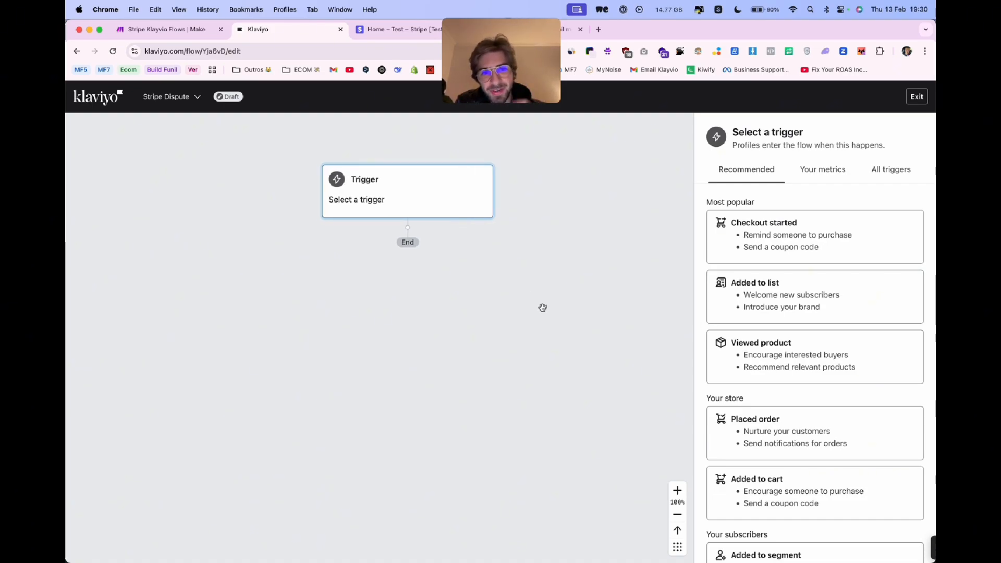